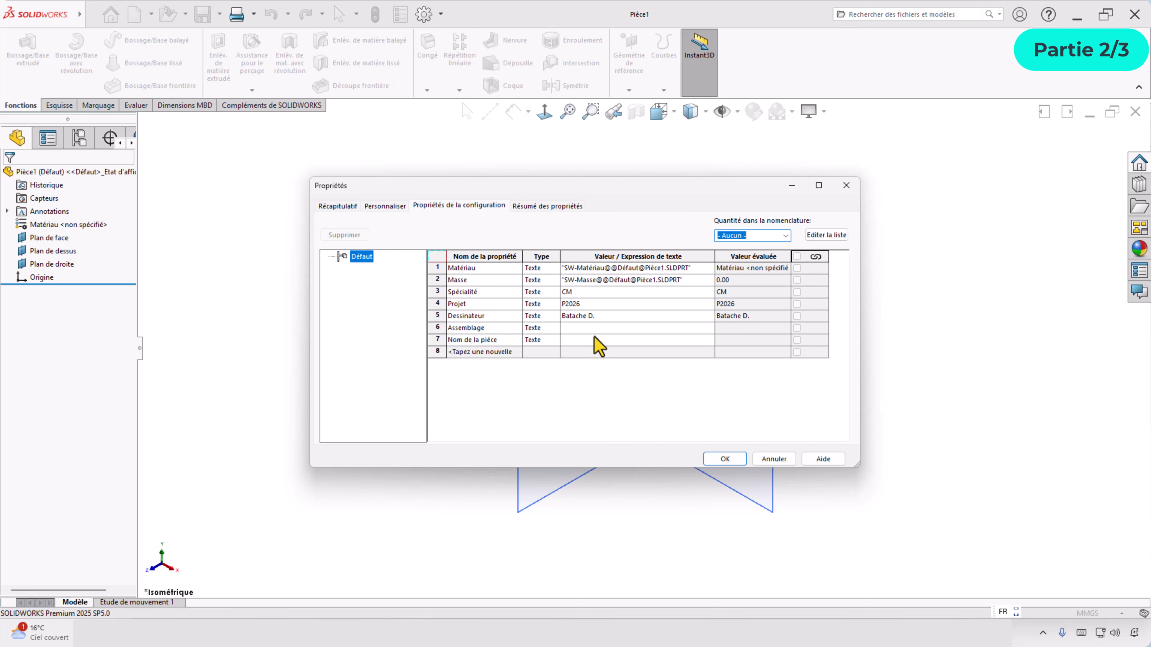
Step: Set the configuration properties Assemblage to ETAU A SERRAGE RAPIDE and Nom de la pièce to Mors mobile
{"action": "left_click", "coordinate": [587, 328]}
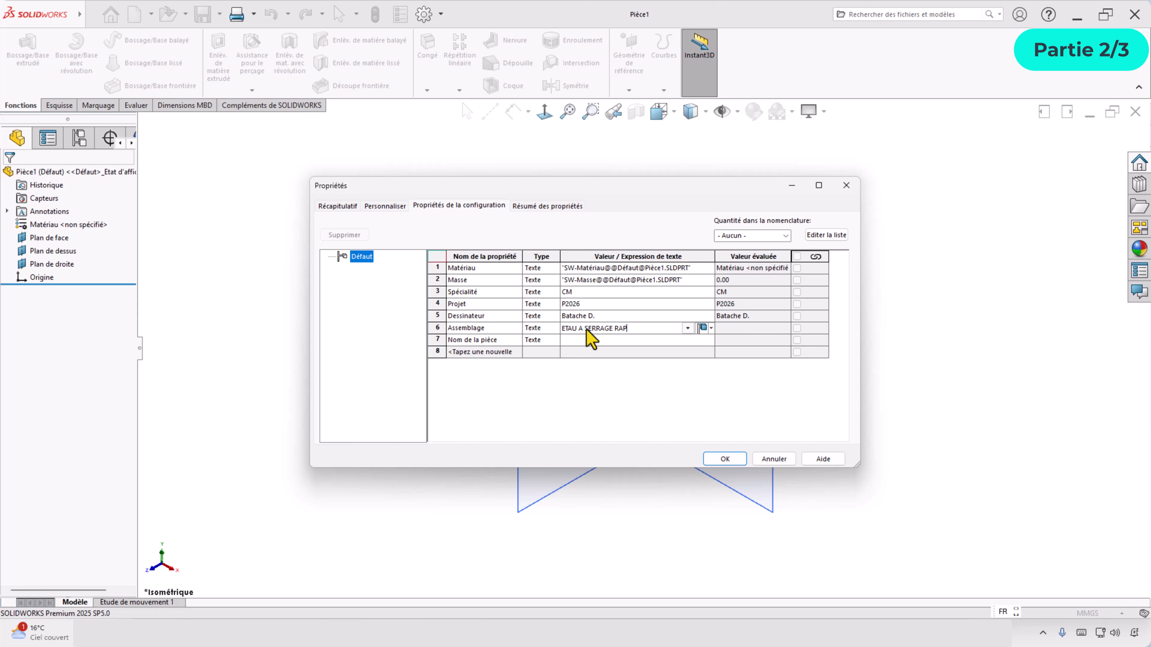
{"action": "type", "text": "E"}
{"action": "key", "text": "Return"}
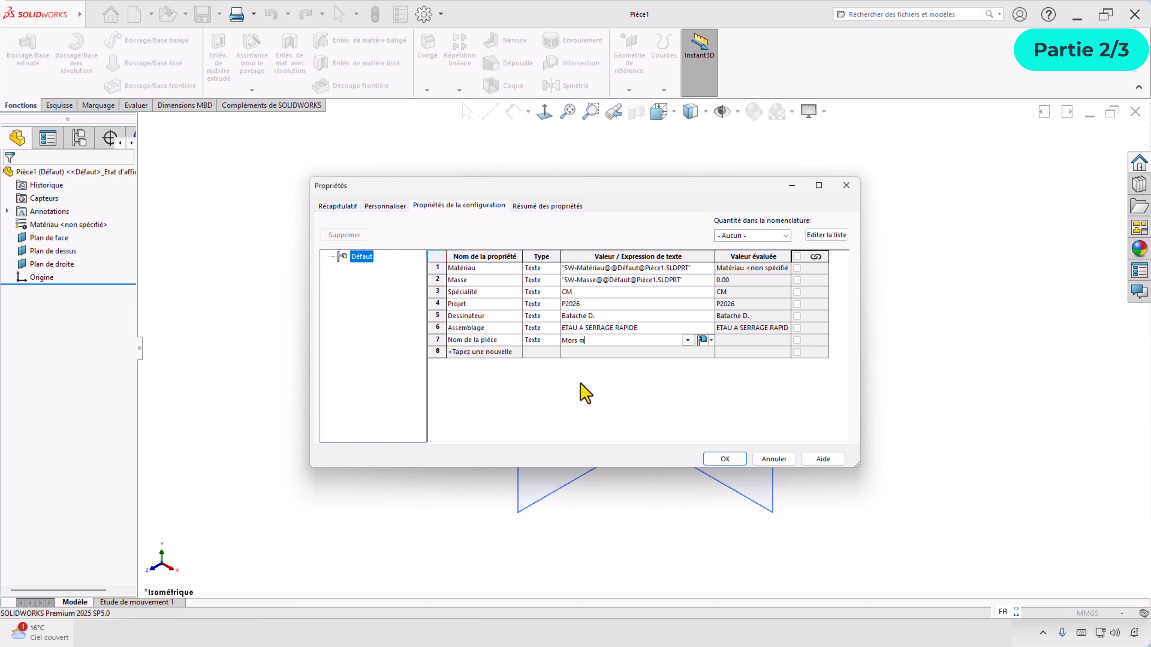
{"action": "left_click", "coordinate": [730, 463]}
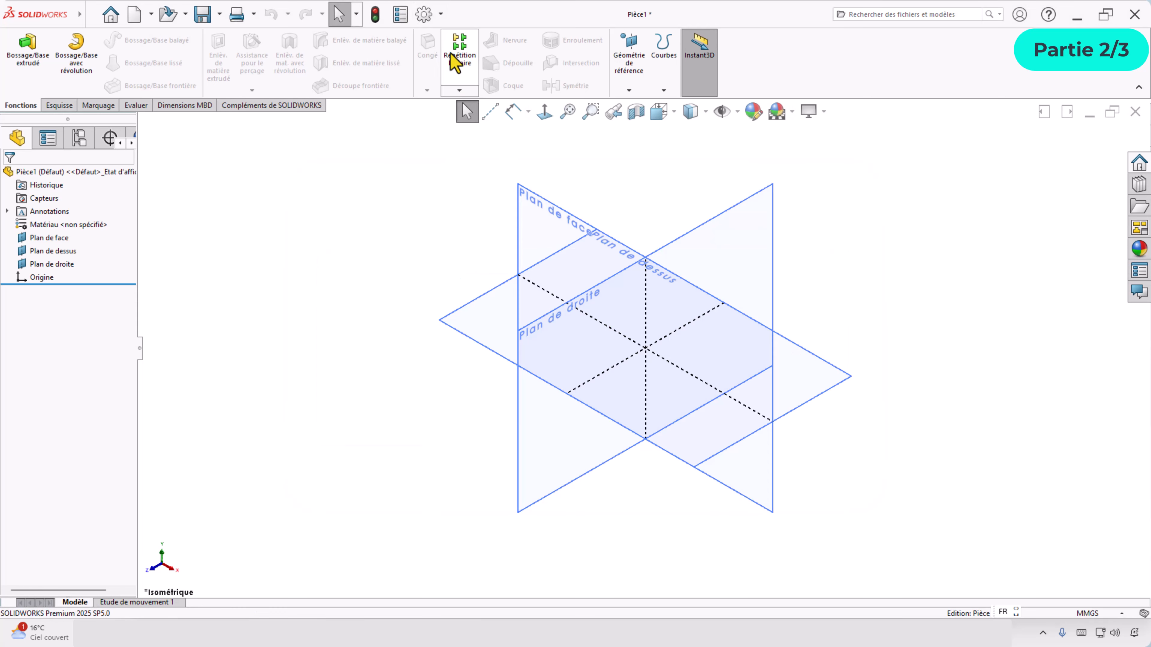
Step: Check the drafting standard set in the part's document properties
{"action": "left_click", "coordinate": [426, 14]}
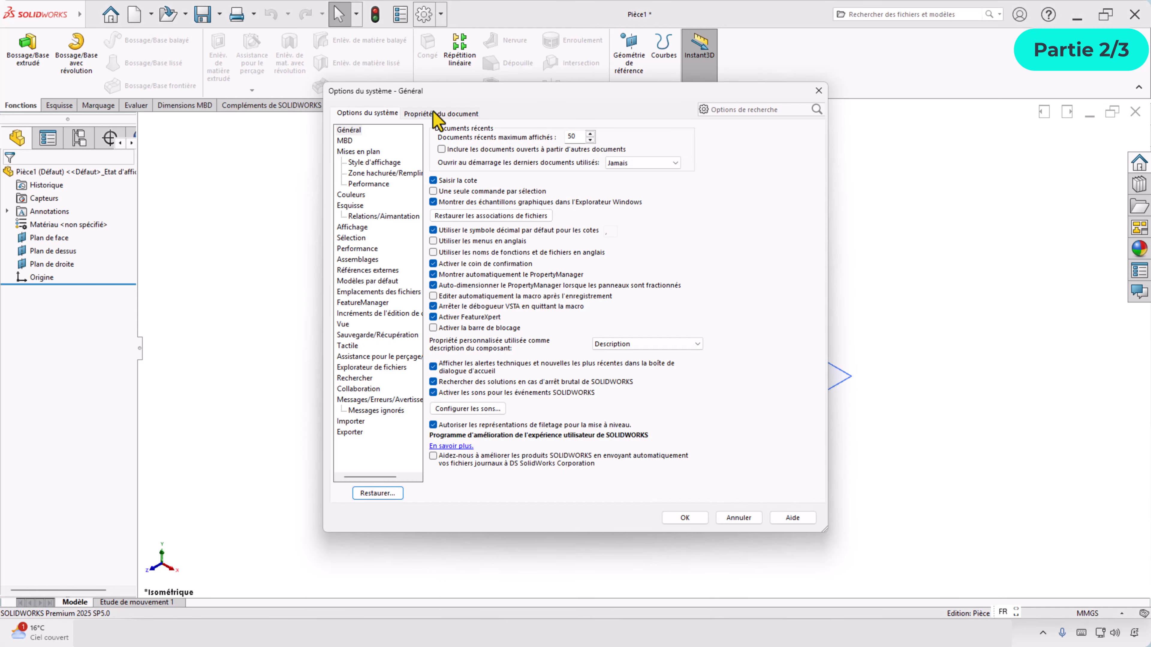
{"action": "left_click", "coordinate": [436, 113]}
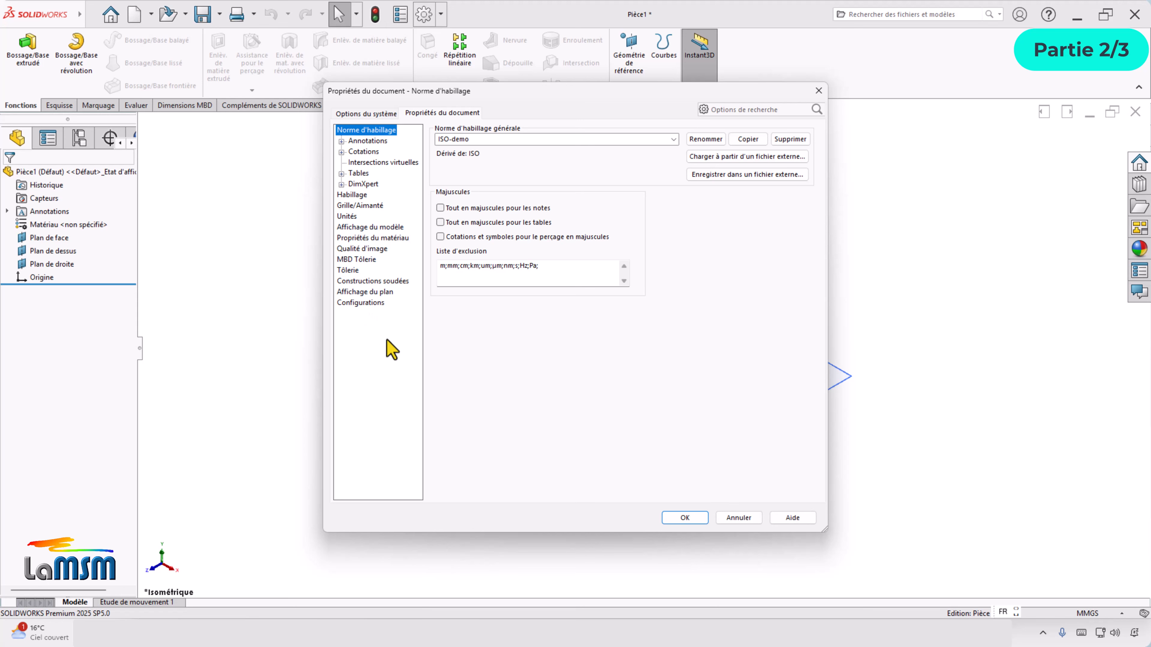
{"action": "left_click", "coordinate": [684, 518]}
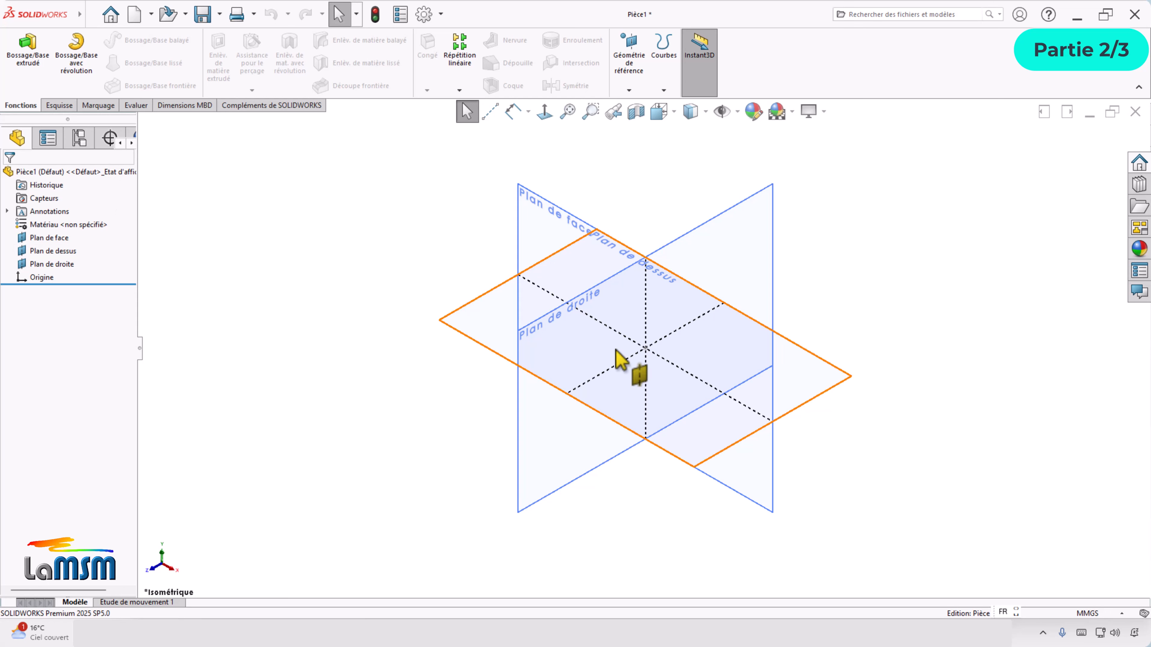
Step: Insert the part Pièce11.SLDPRT at the origin, declining the change of units, and hide the reference planes
{"action": "left_click", "coordinate": [95, 15]}
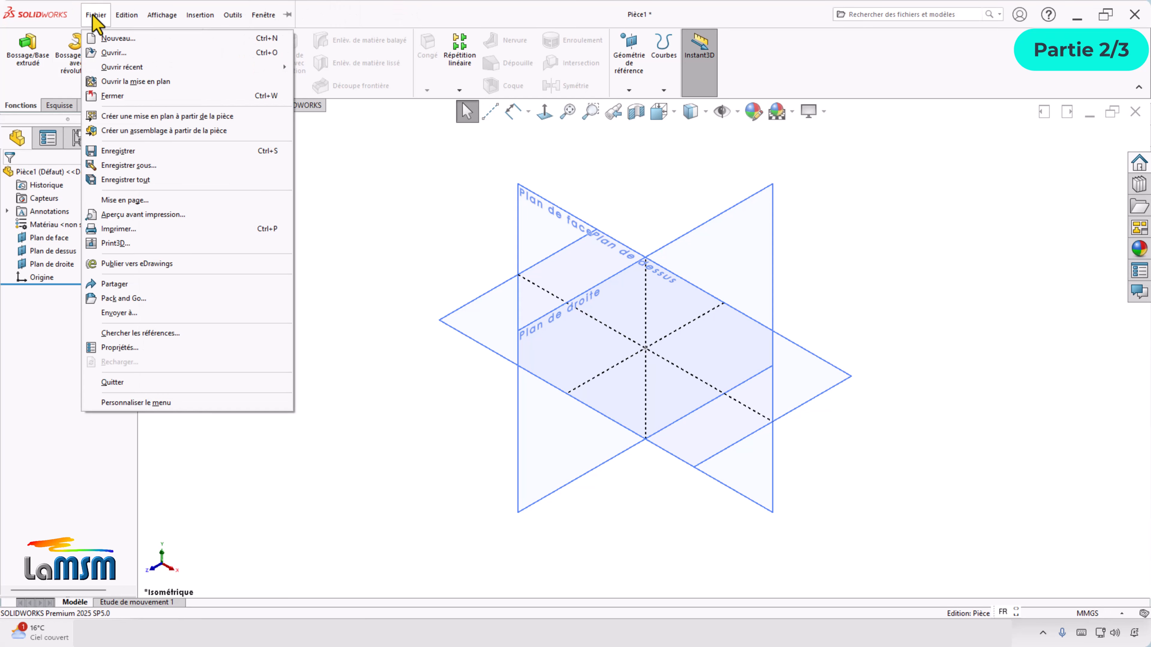
{"action": "key", "text": "Escape"}
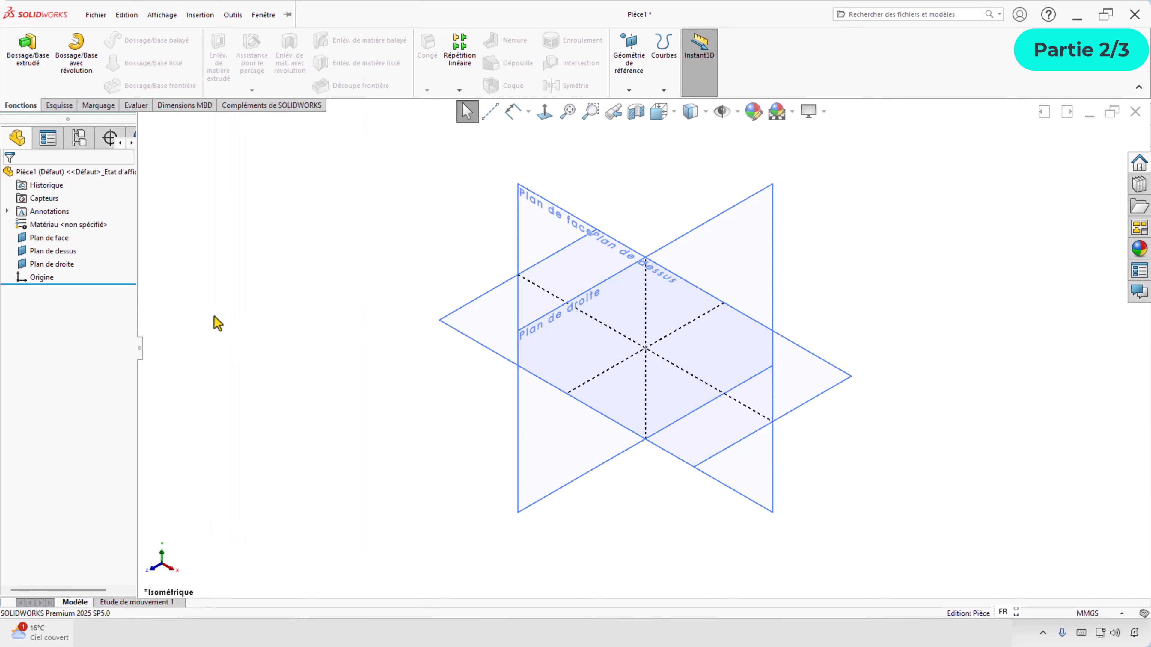
{"action": "left_click", "coordinate": [526, 325]}
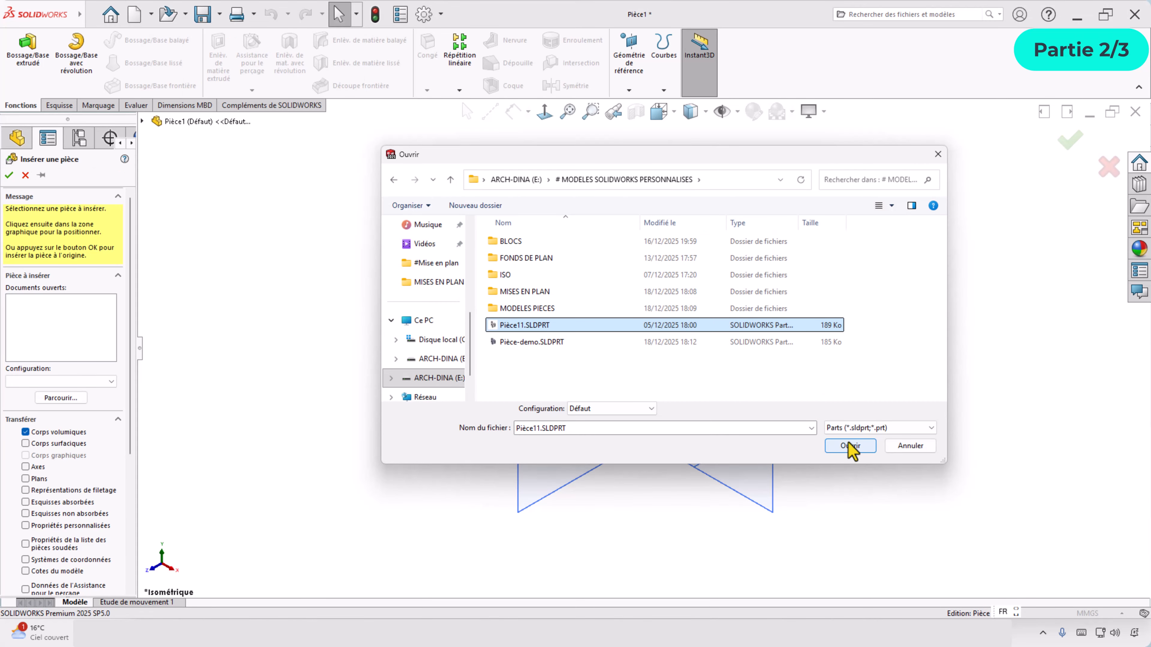
{"action": "left_click", "coordinate": [849, 446]}
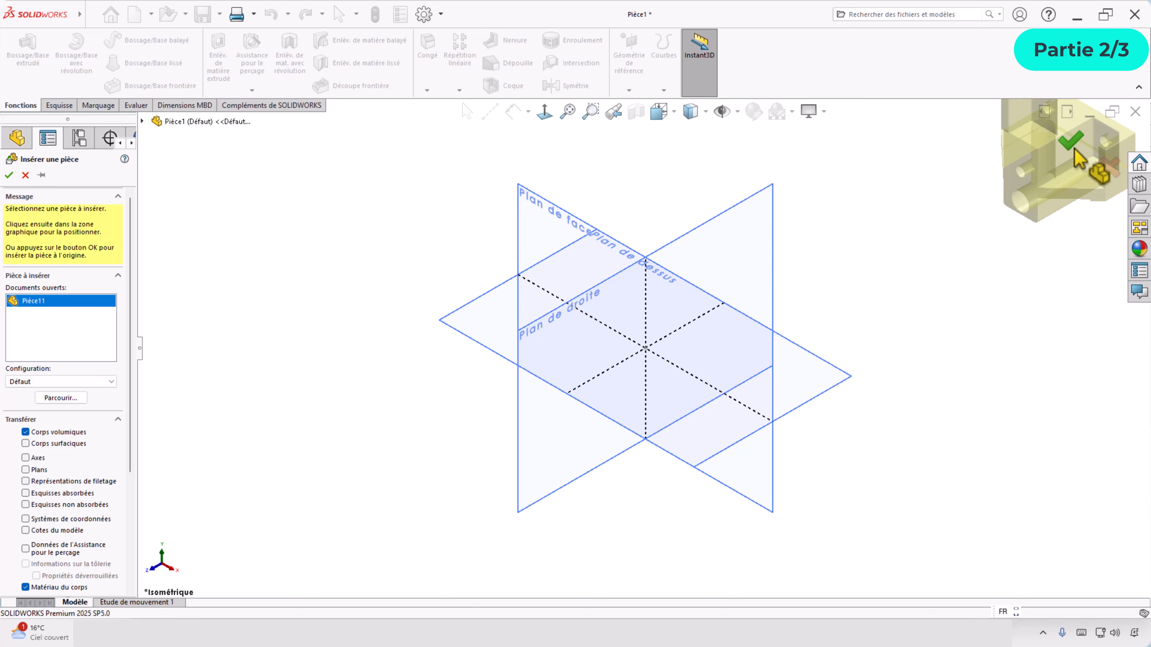
{"action": "left_click", "coordinate": [9, 176]}
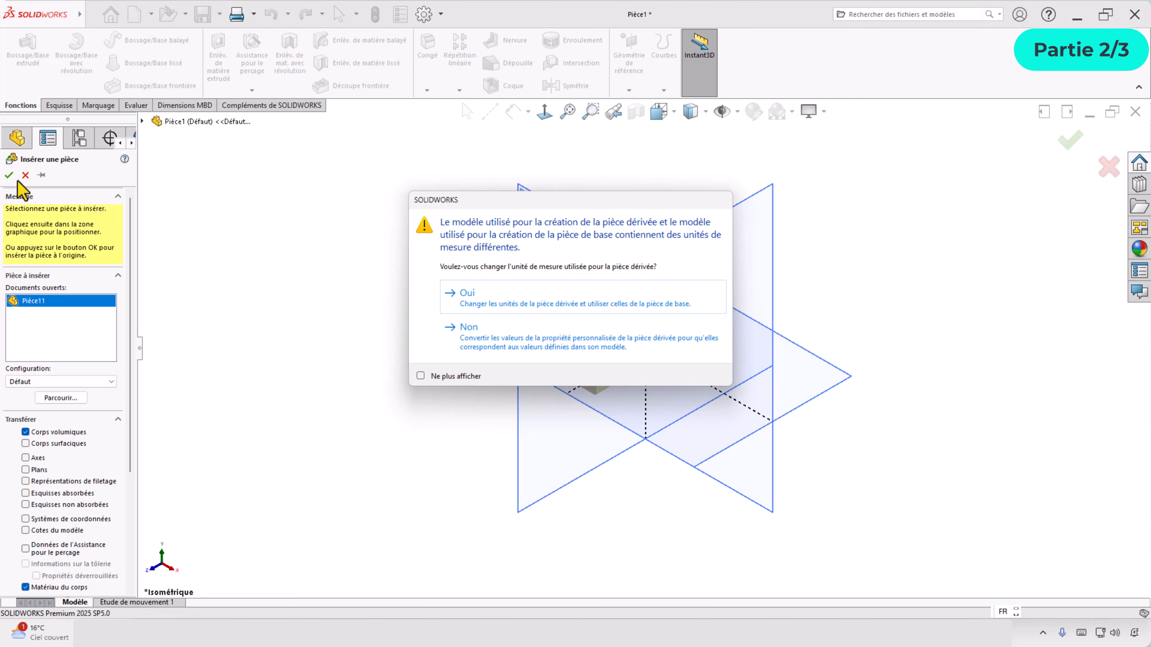
{"action": "left_click", "coordinate": [495, 343]}
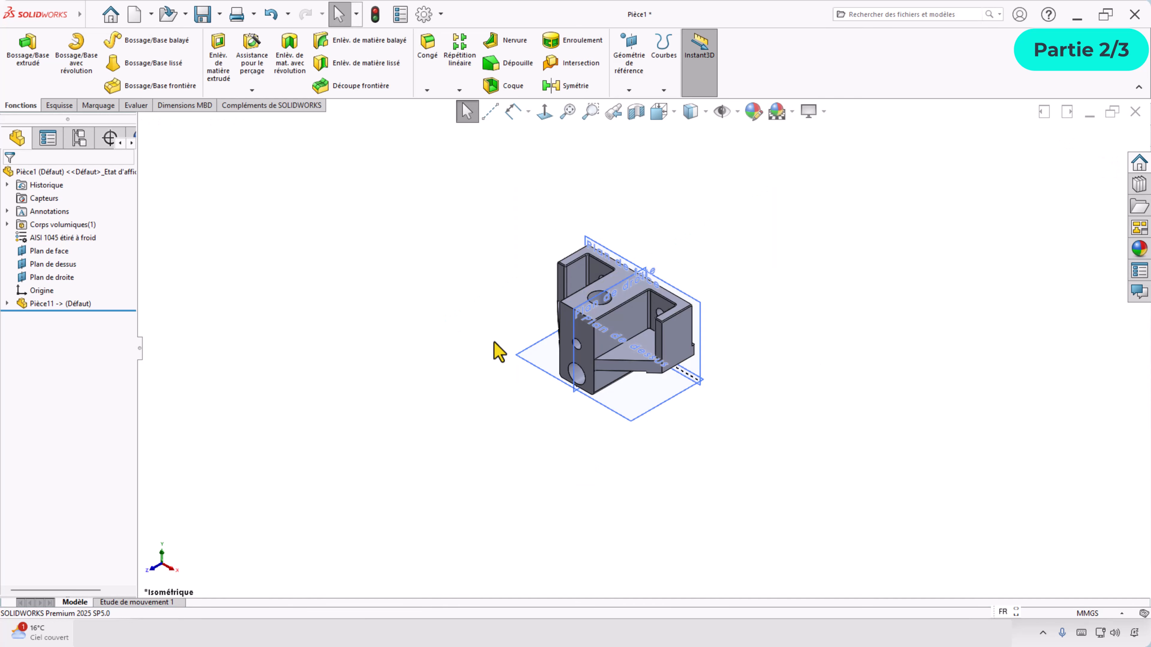
{"action": "left_click", "coordinate": [723, 114]}
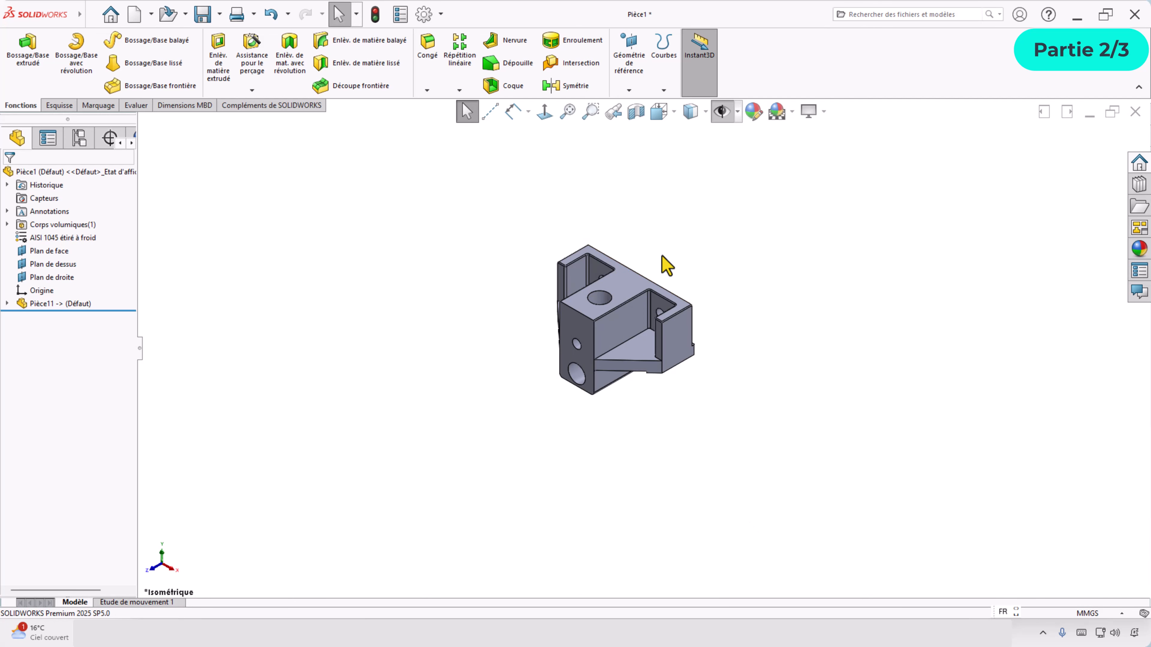
{"action": "scroll", "coordinate": [661, 303], "scroll_direction": "down", "scroll_amount": 5}
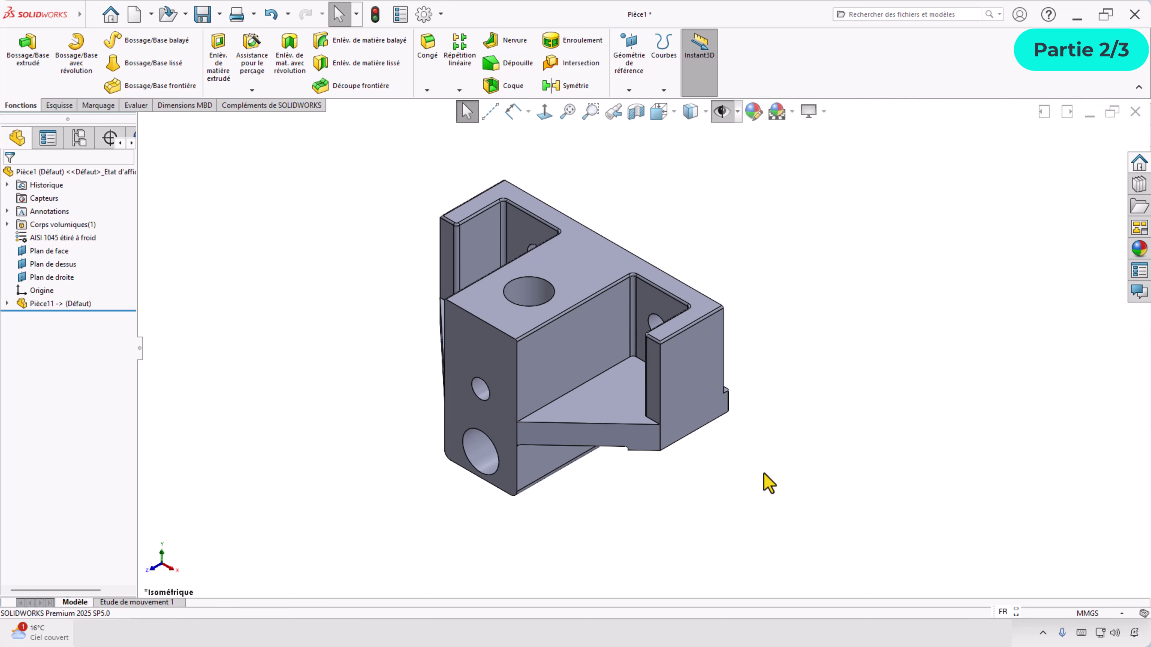
Step: Review the part's configuration properties, then the drafting standard and image quality settings in its document properties
{"action": "left_click", "coordinate": [400, 14]}
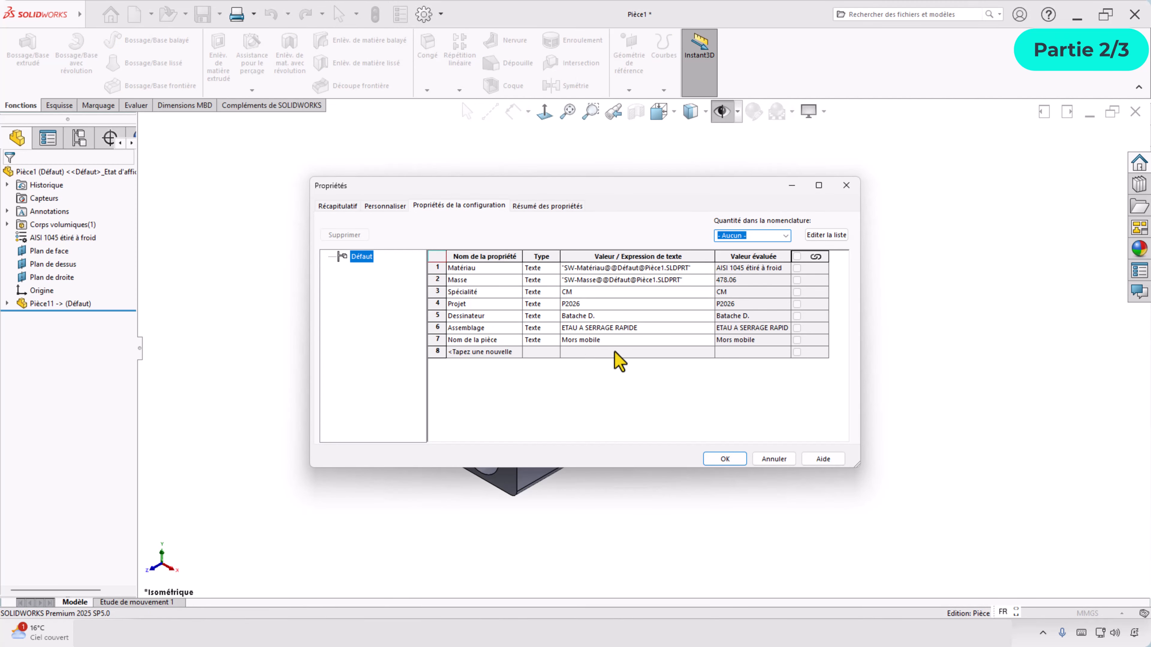
{"action": "left_click", "coordinate": [725, 458]}
{"action": "left_click", "coordinate": [424, 14]}
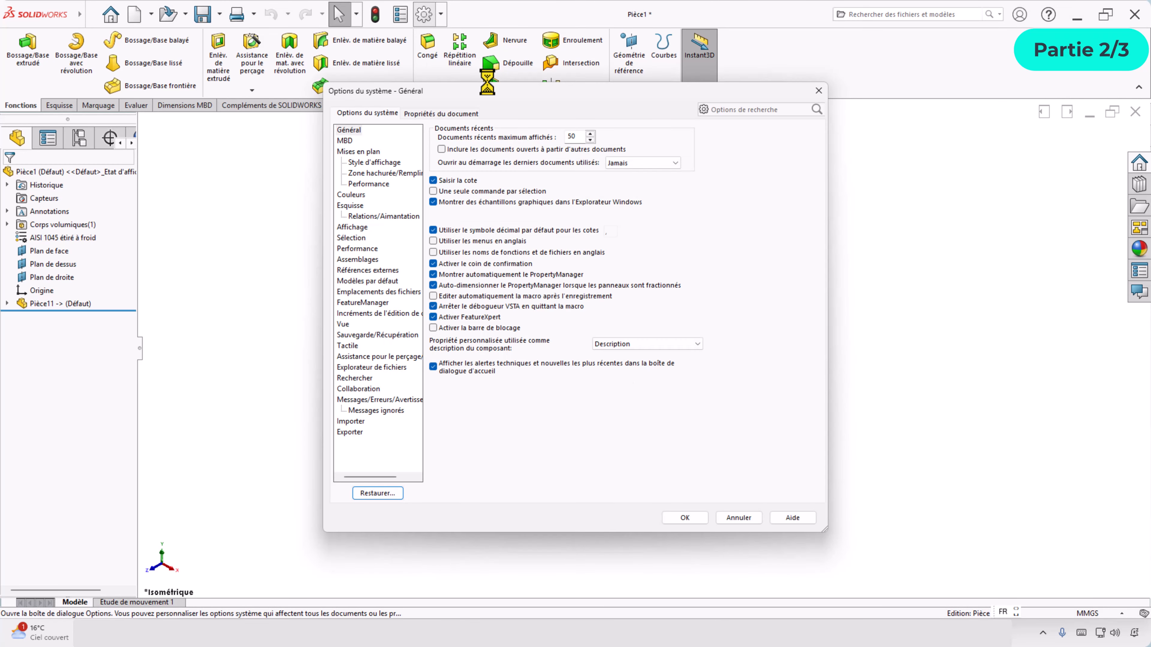
{"action": "left_click", "coordinate": [438, 115]}
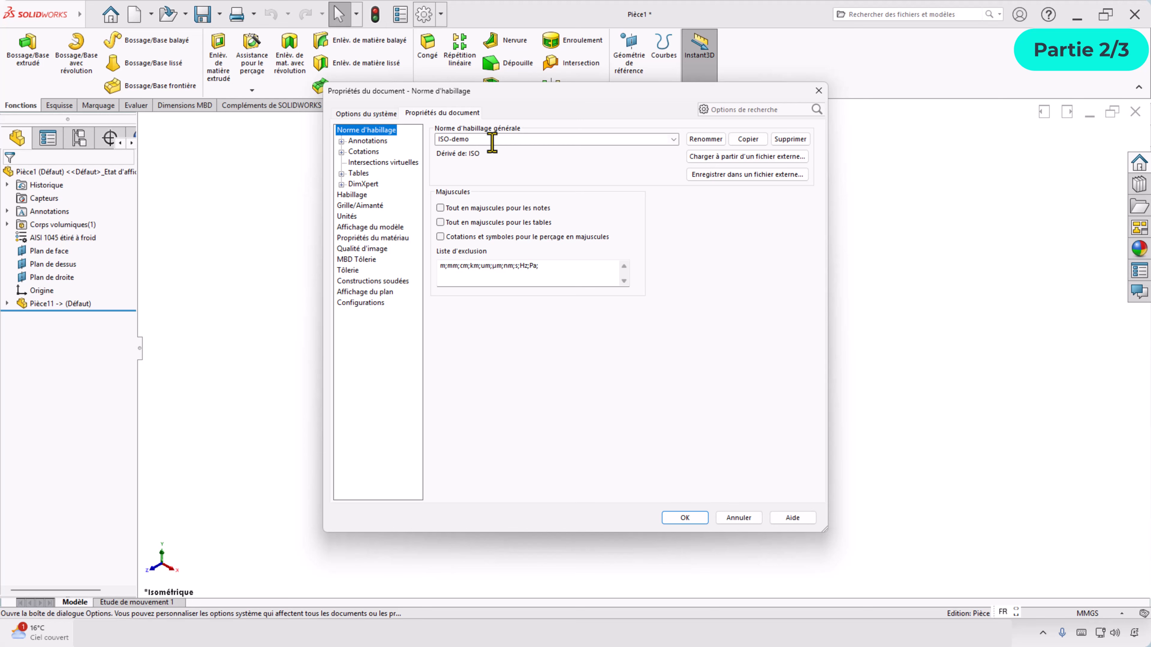
{"action": "left_click", "coordinate": [362, 249]}
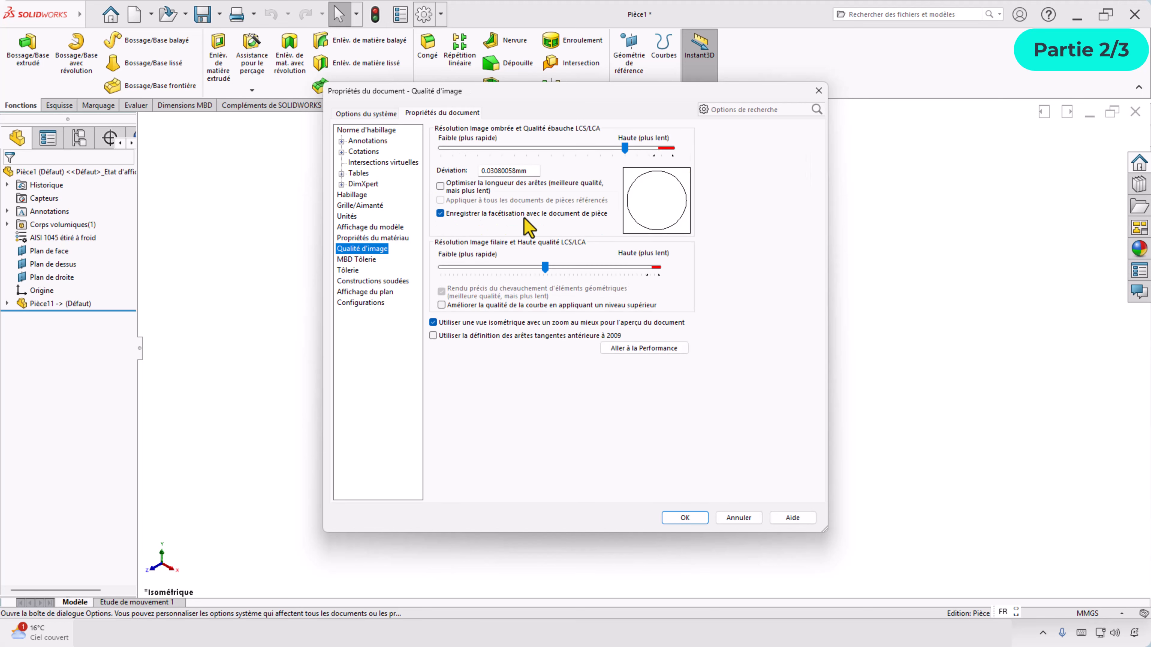
{"action": "left_click", "coordinate": [685, 518]}
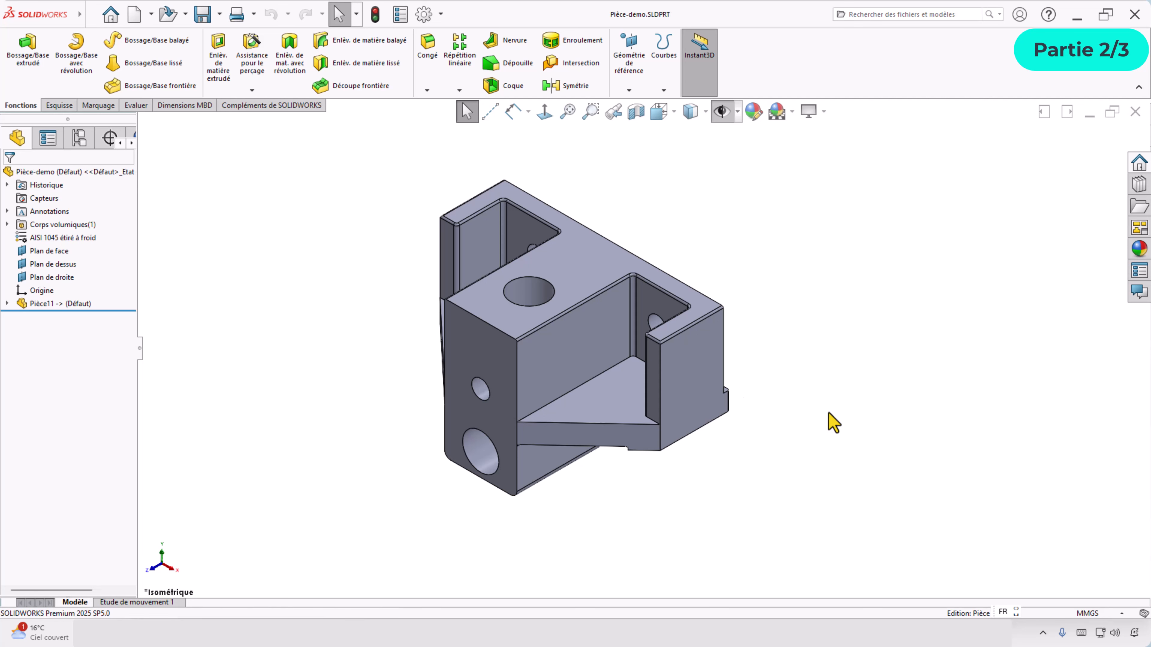
Step: Save the part as Pièce-demo.SLDPRT in the # MODELES SOLIDWORKS PERSONNALISES folder
{"action": "left_click", "coordinate": [96, 15]}
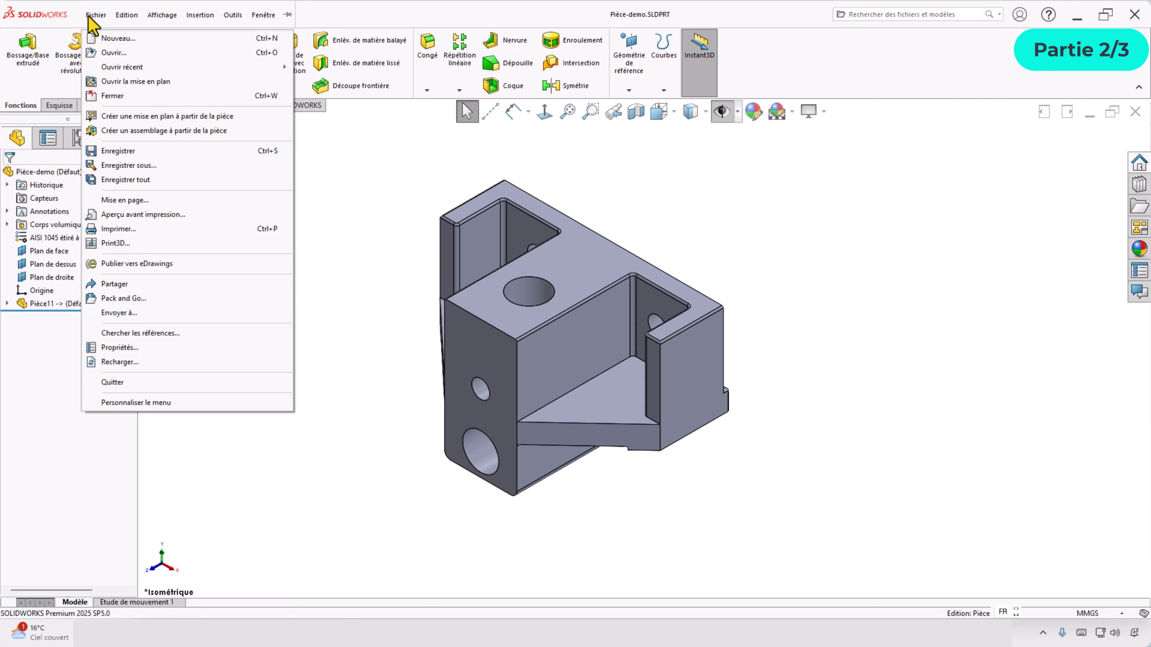
{"action": "left_click", "coordinate": [148, 165]}
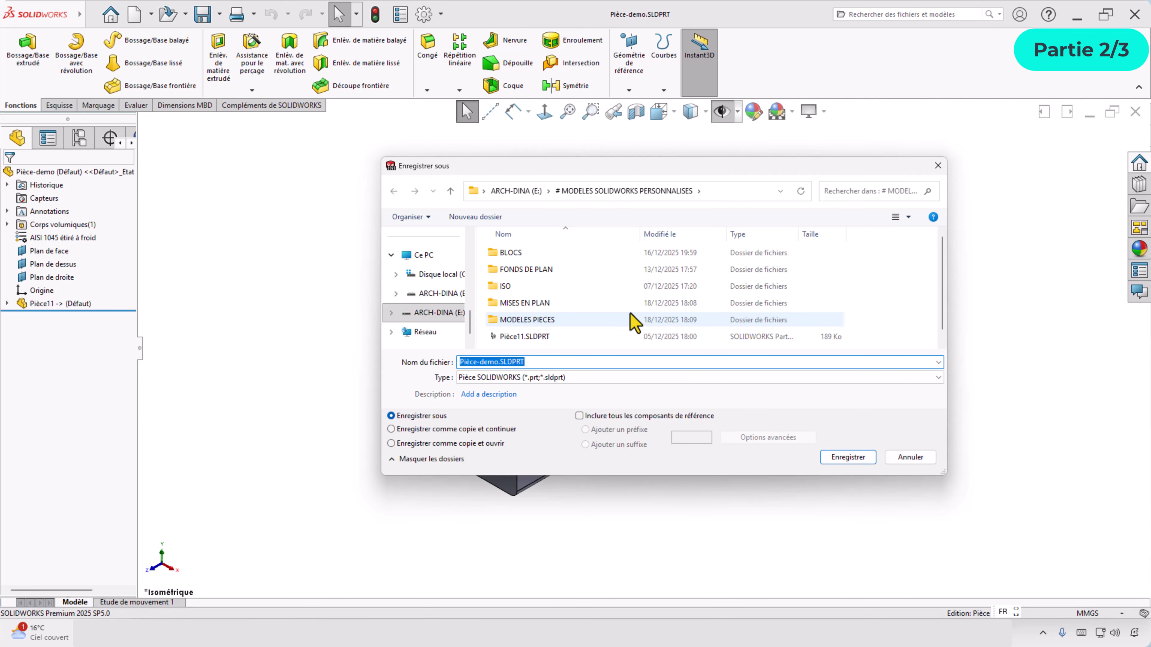
{"action": "key", "text": "Return"}
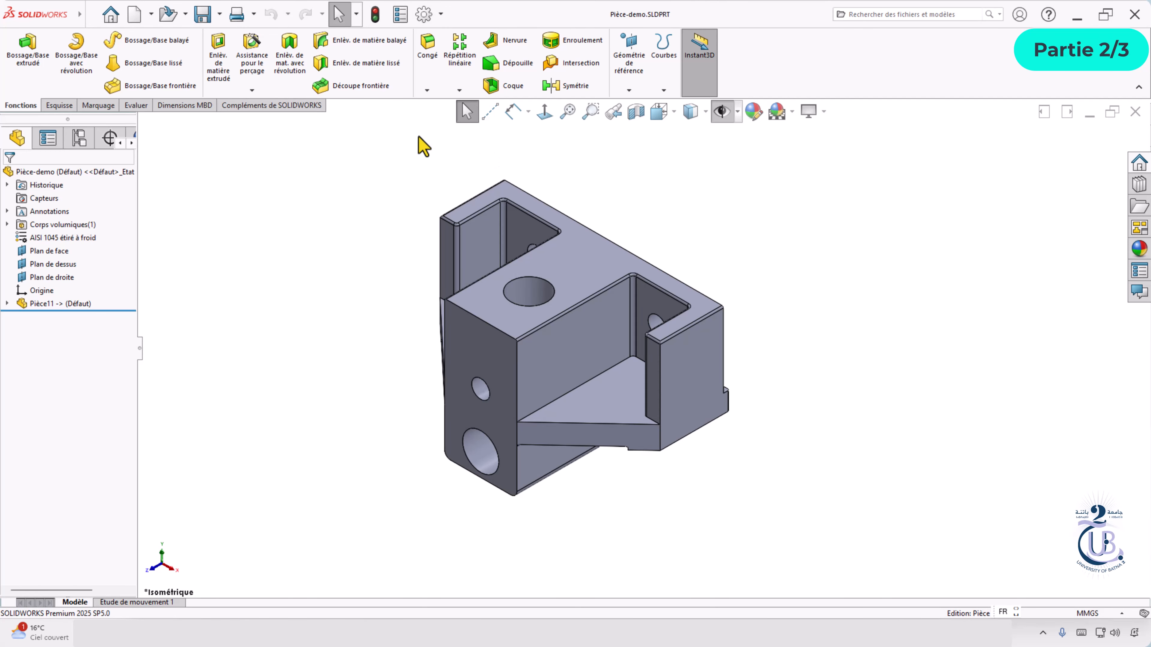
Step: Create a drawing from the Mise en plan-demo template with a custom 210 × 297 mm sheet, without inserting a model view
{"action": "left_click", "coordinate": [134, 15]}
{"action": "left_click", "coordinate": [398, 503]}
{"action": "left_click", "coordinate": [399, 503]}
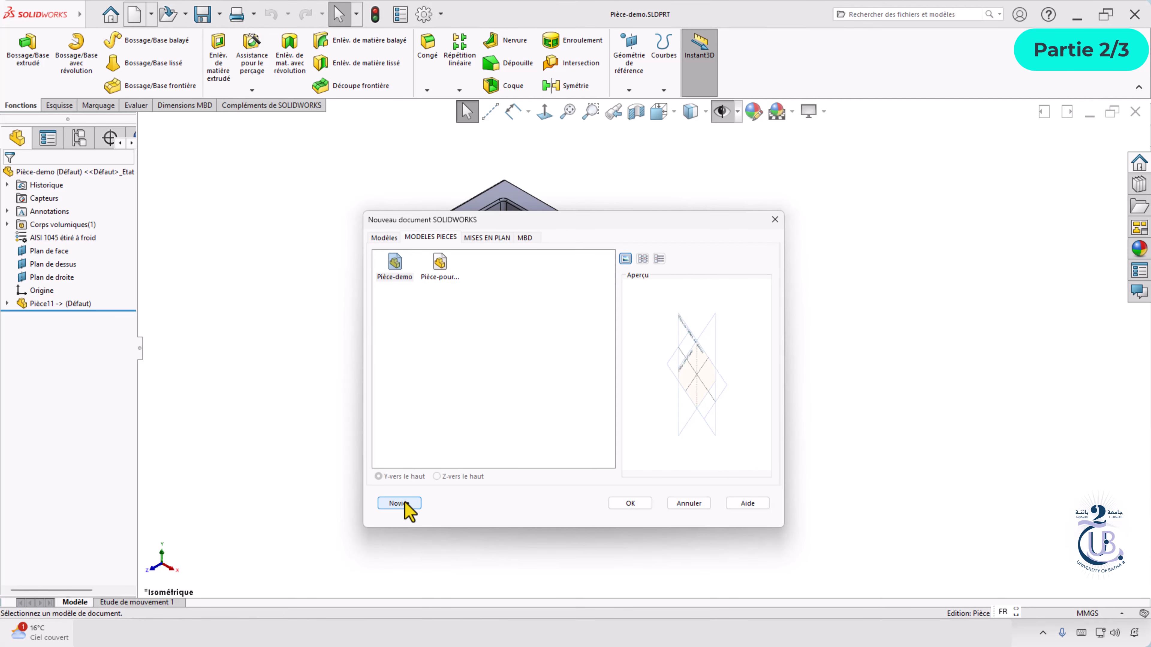
{"action": "left_click", "coordinate": [486, 237]}
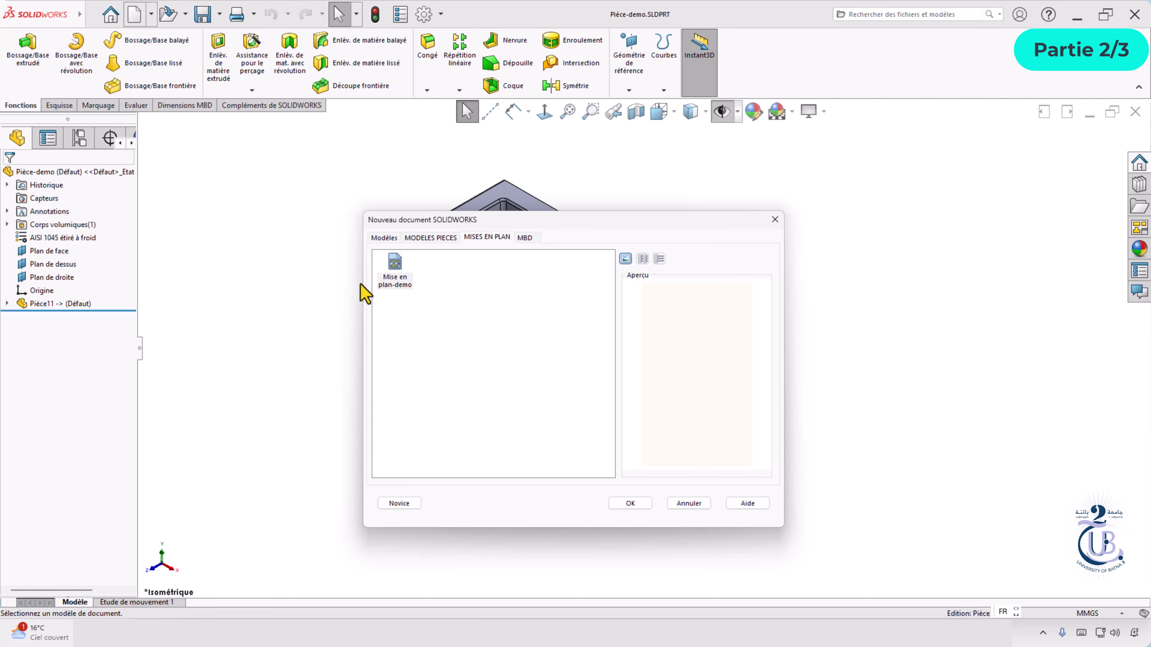
{"action": "double_click", "coordinate": [395, 268]}
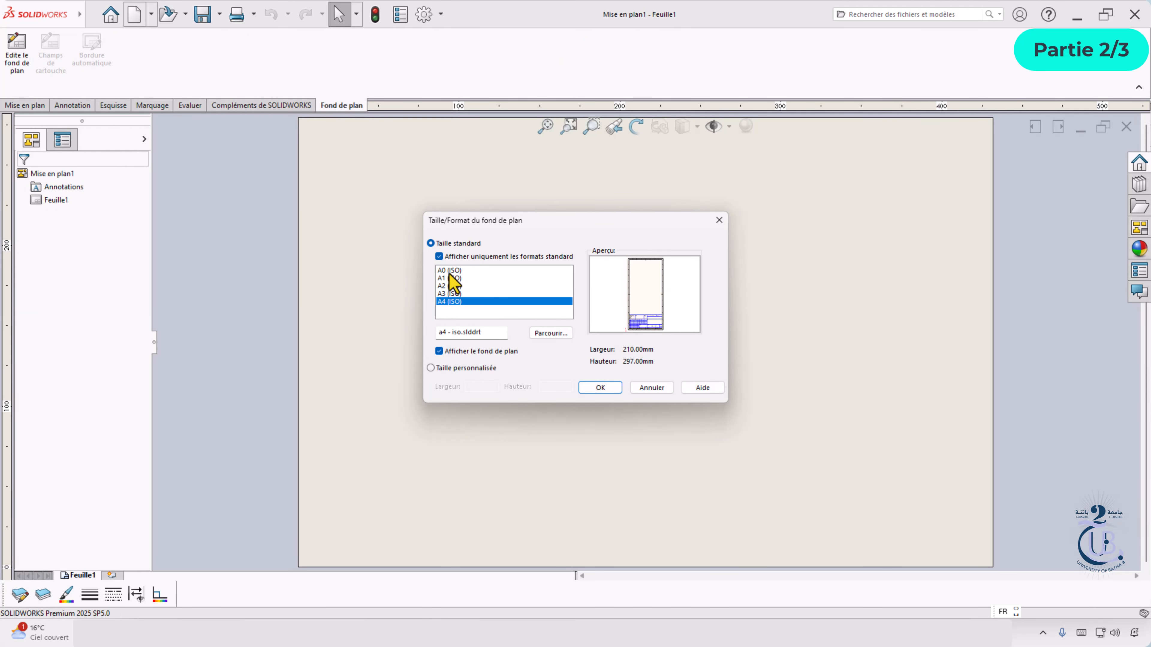
{"action": "left_click", "coordinate": [430, 368]}
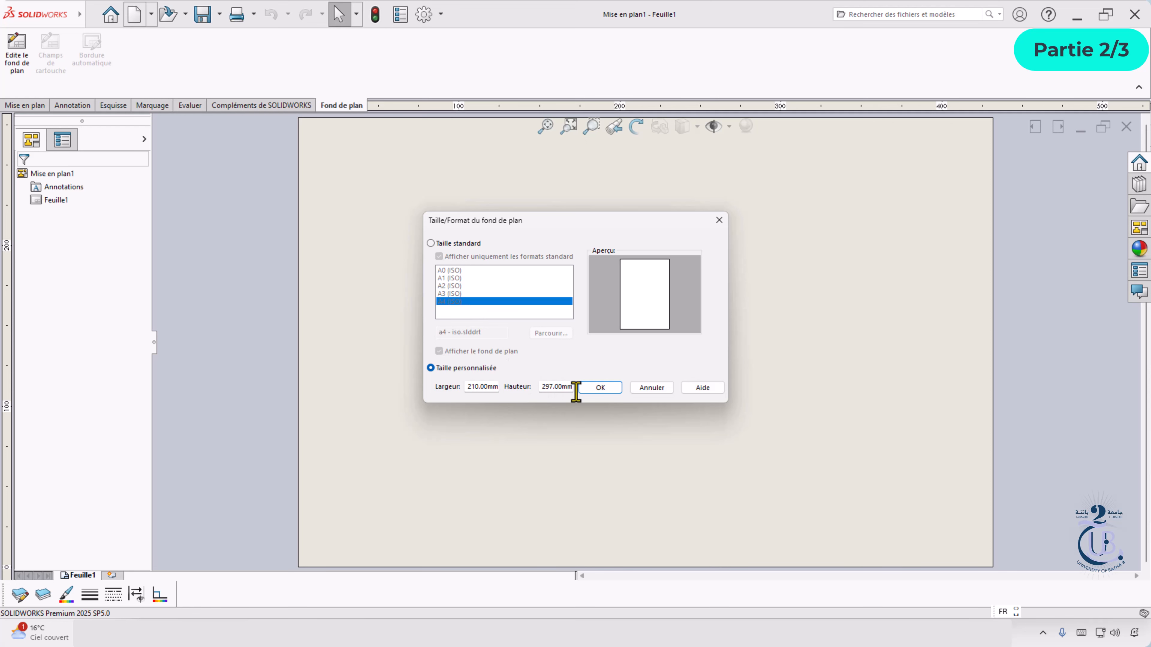
{"action": "left_click", "coordinate": [602, 389]}
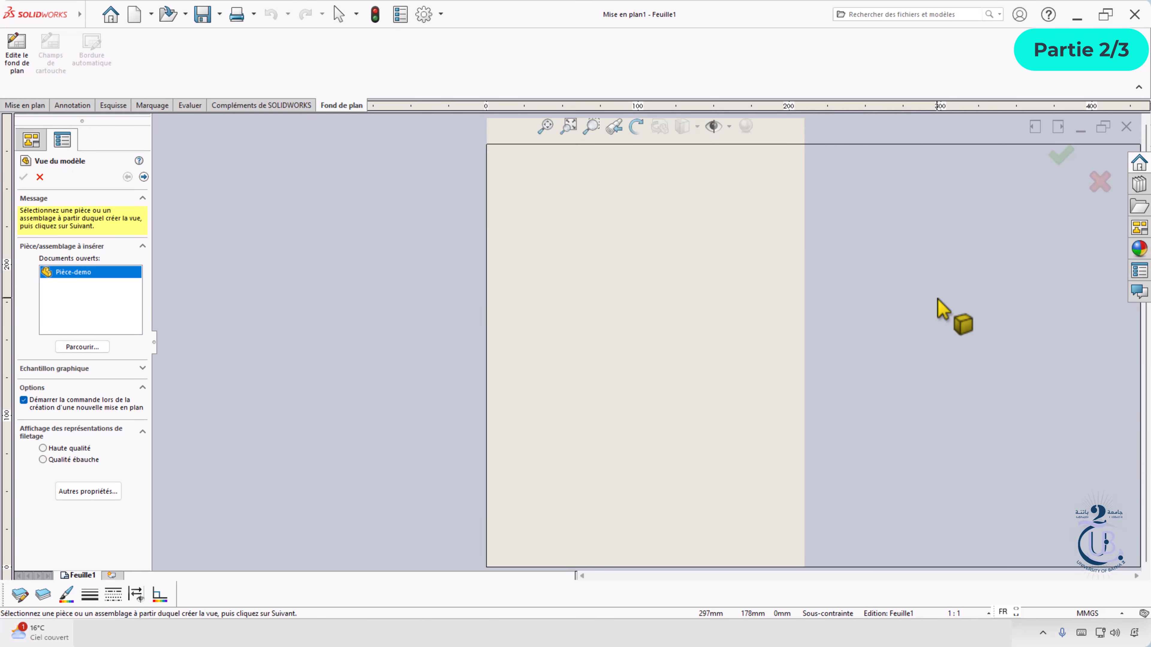
{"action": "key", "text": "ctrl+q"}
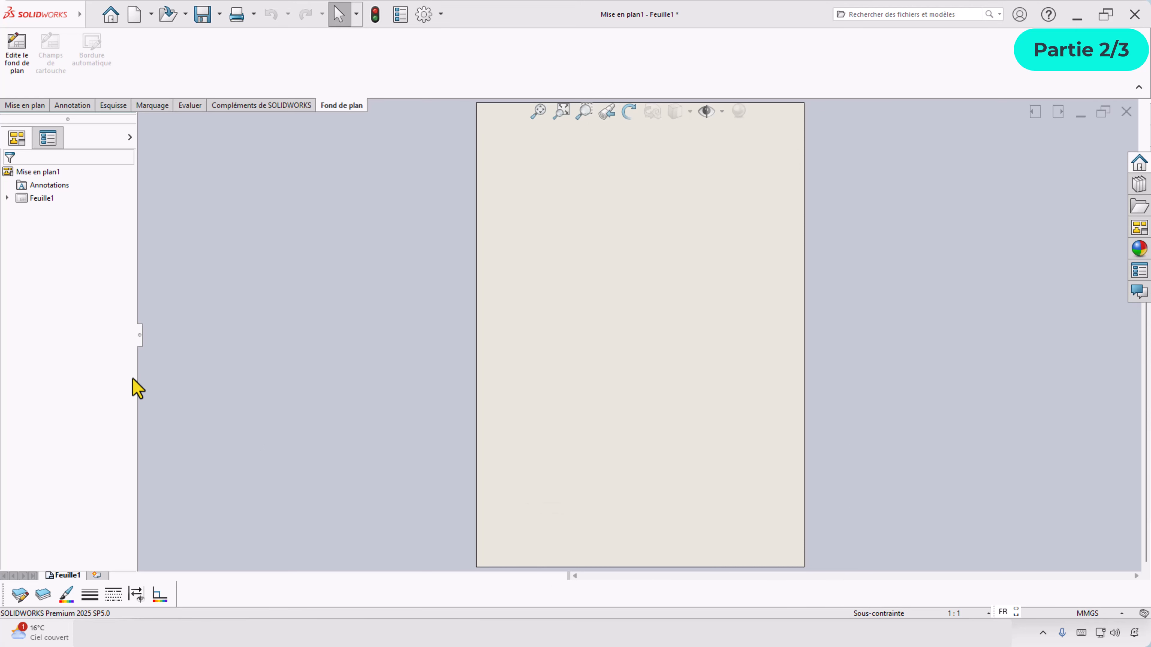
Step: Open the sheet format of Feuille1 for editing and activate the corner Rectangle tool
{"action": "right_click", "coordinate": [49, 210]}
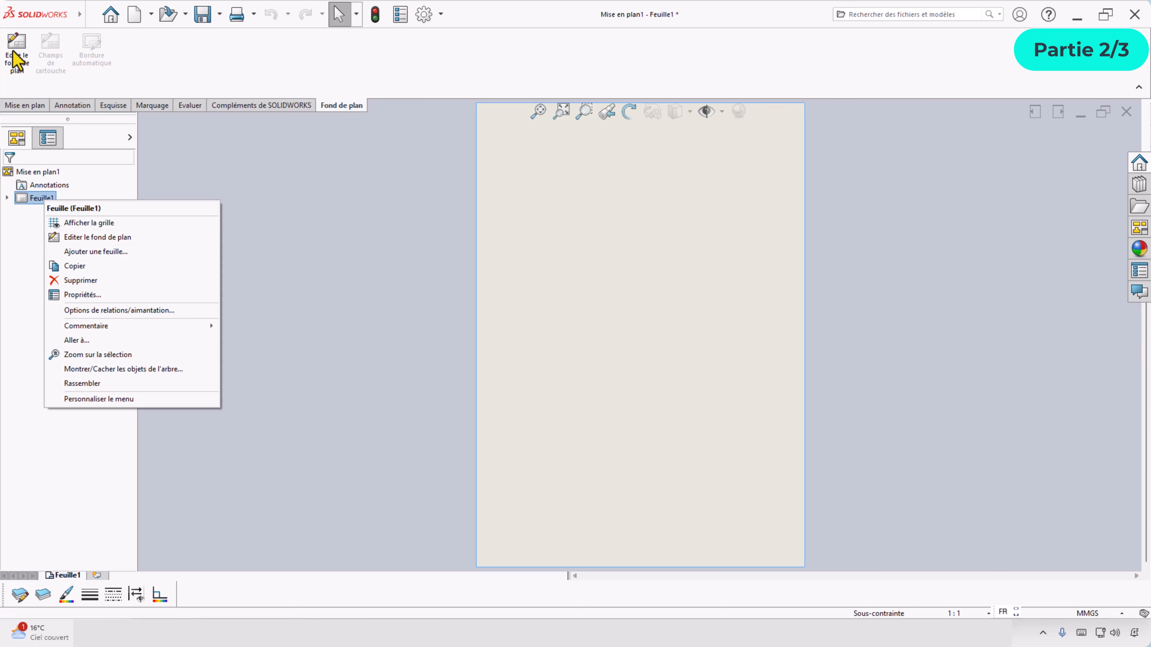
{"action": "left_click", "coordinate": [76, 238]}
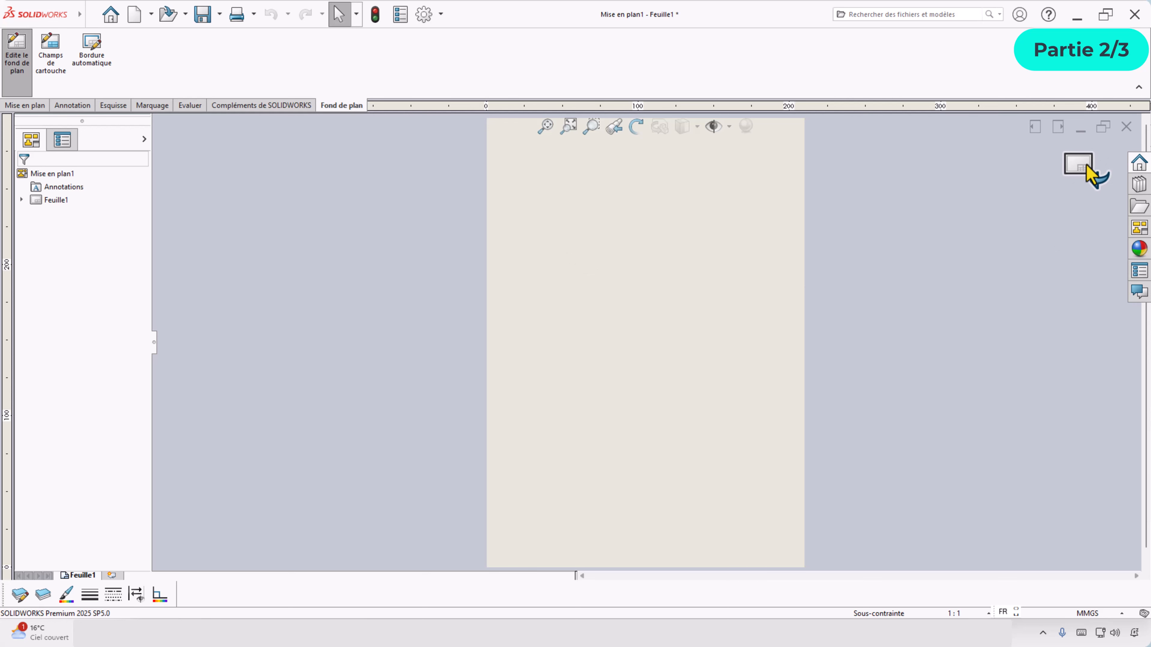
{"action": "left_click", "coordinate": [115, 106]}
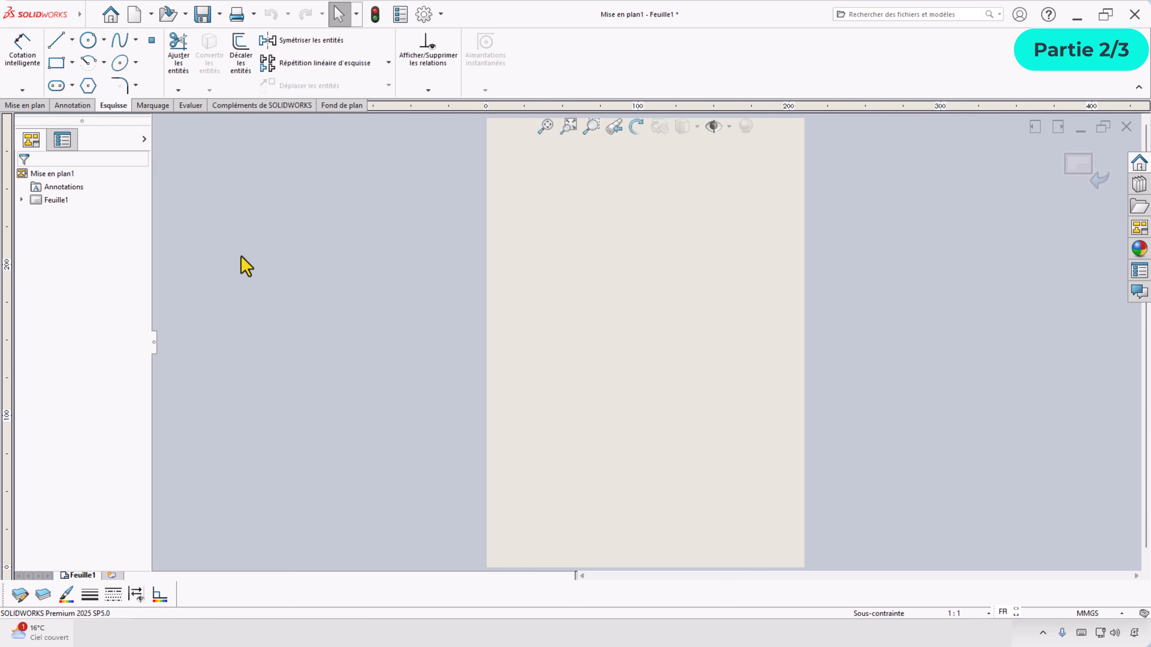
{"action": "left_click", "coordinate": [57, 64]}
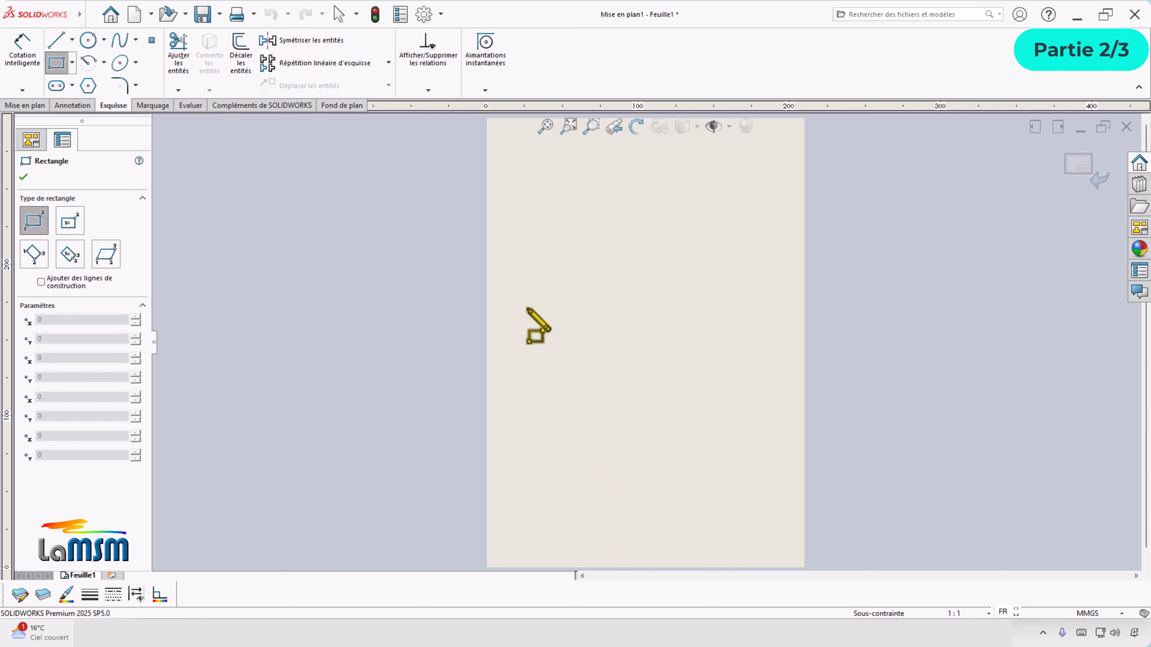
Step: Start an automatic border on the sheet format with no entities to delete, and proceed to its zone and margin settings
{"action": "left_click", "coordinate": [342, 105]}
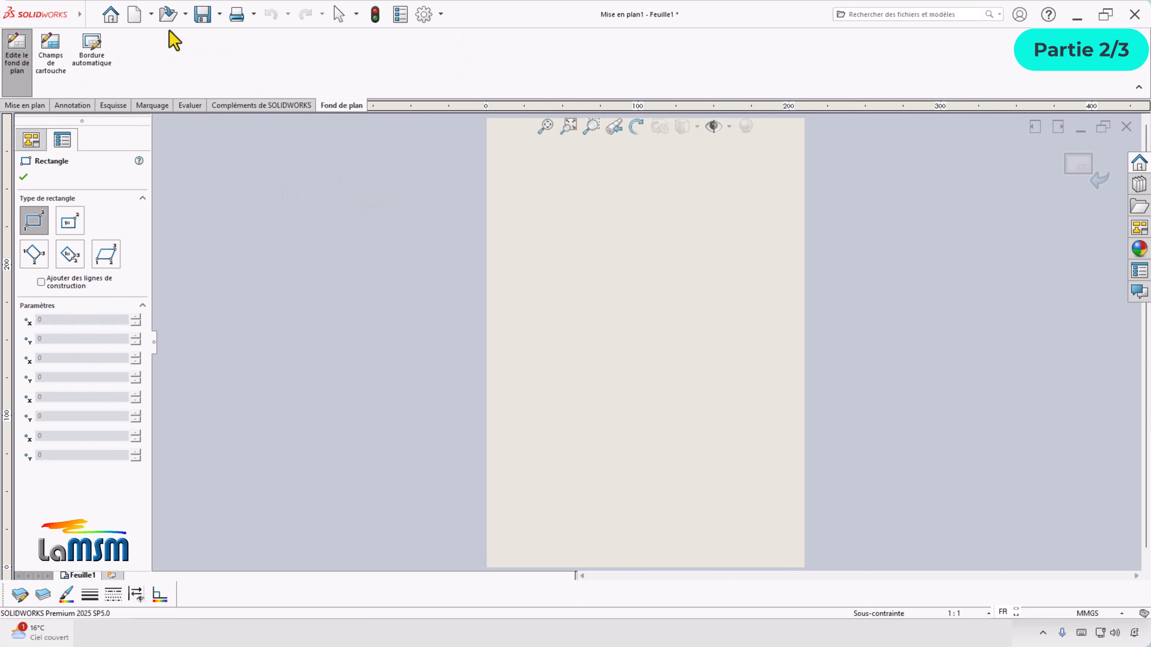
{"action": "left_click", "coordinate": [97, 65]}
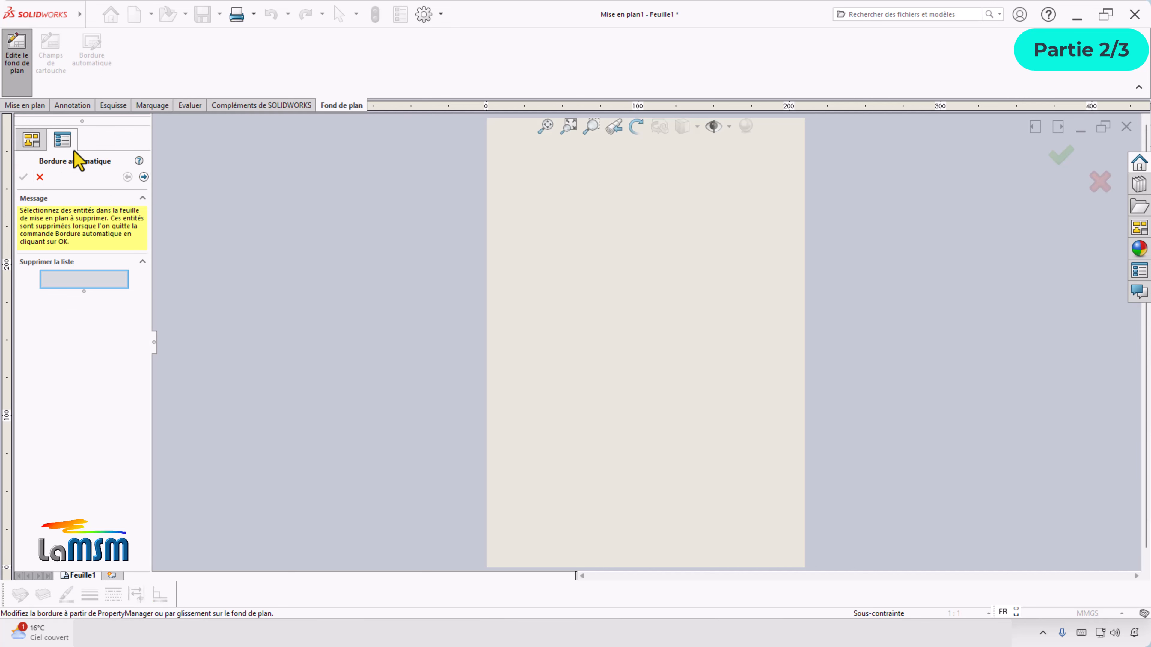
{"action": "left_click", "coordinate": [143, 177]}
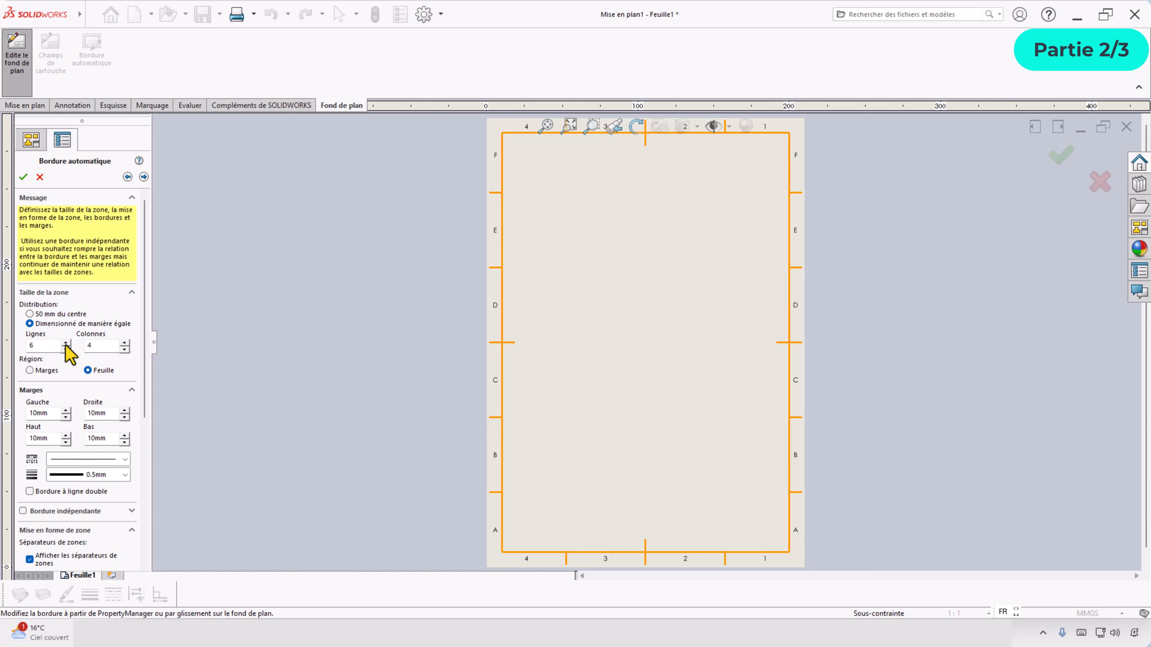
{"action": "left_click", "coordinate": [125, 343]}
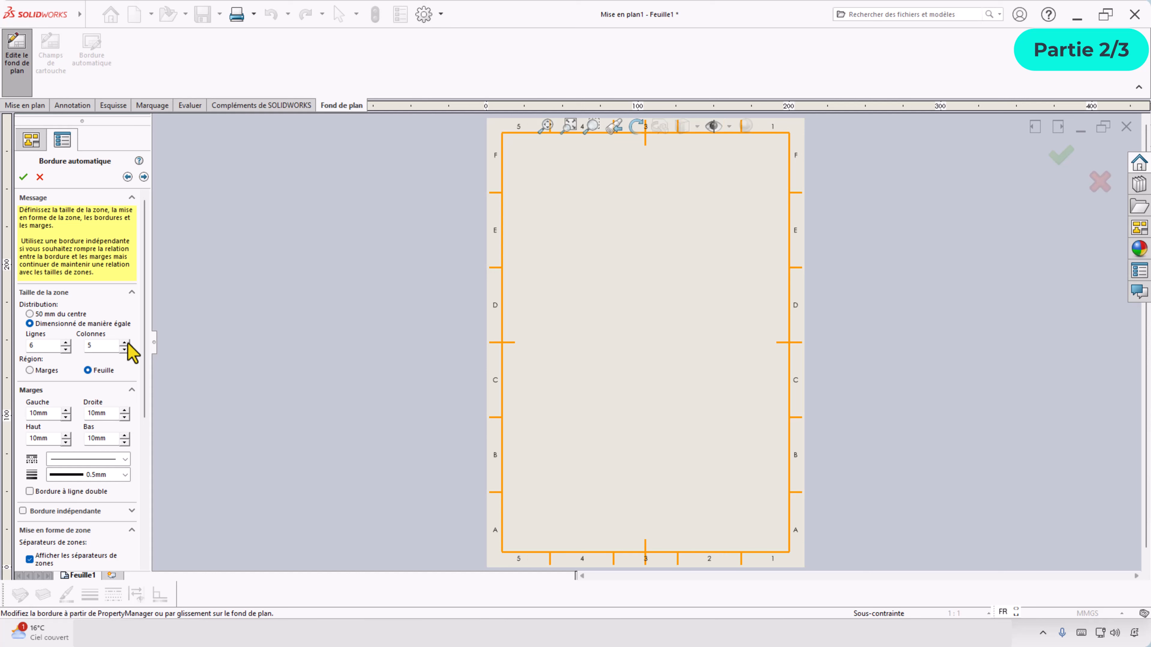
{"action": "left_click", "coordinate": [125, 342]}
{"action": "left_click", "coordinate": [124, 349]}
{"action": "left_click", "coordinate": [124, 349]}
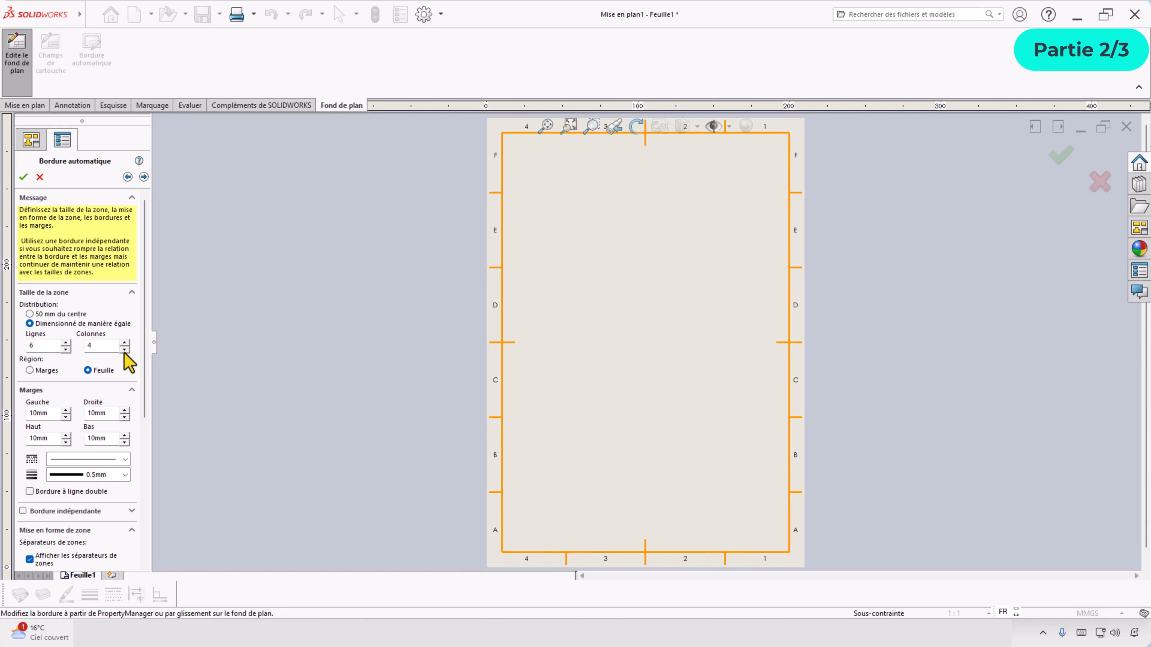
Step: Set the border's left margin to 20 mm and make it a double-line border
{"action": "scroll", "coordinate": [46, 313], "scroll_direction": "down", "scroll_amount": 3}
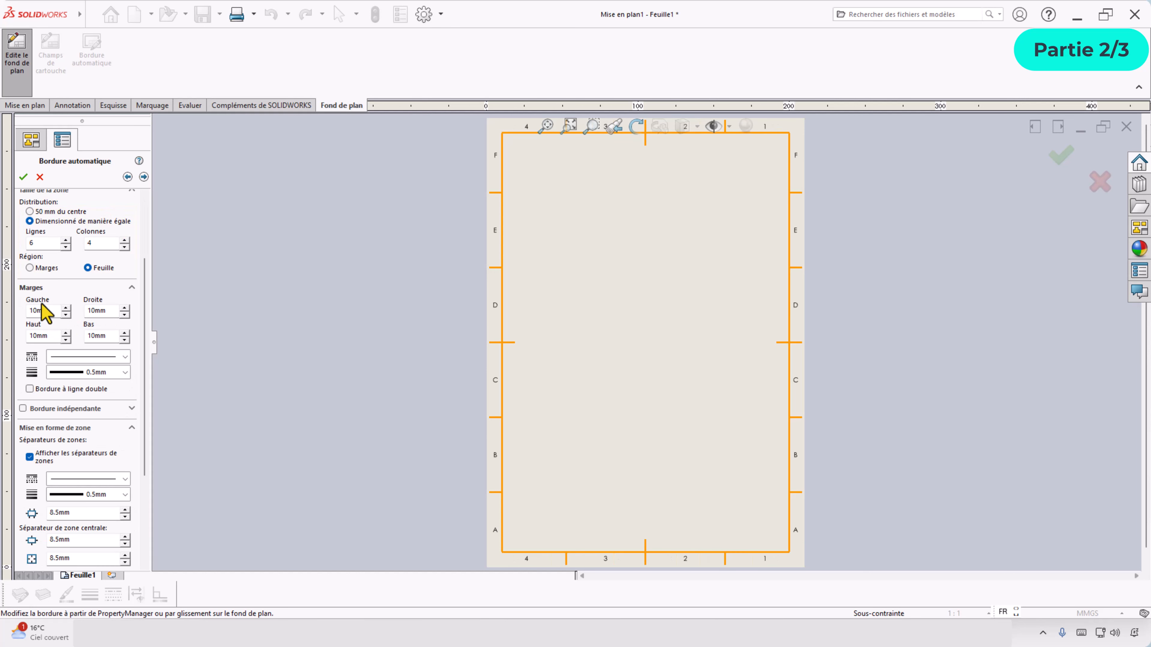
{"action": "left_click", "coordinate": [65, 309]}
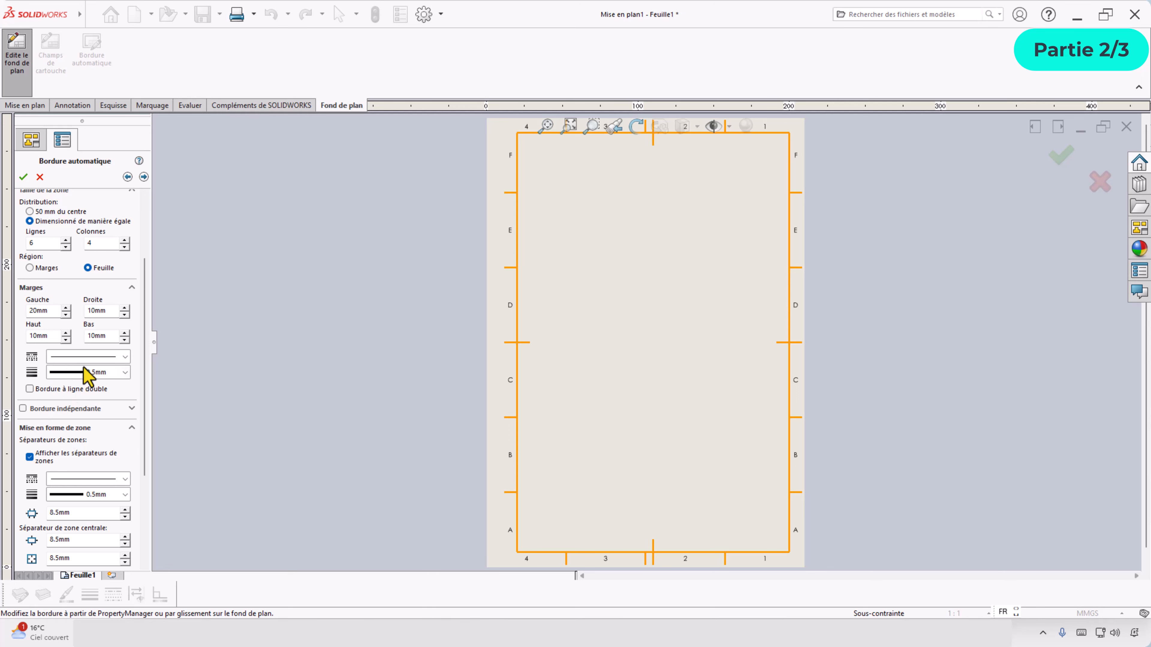
{"action": "left_click", "coordinate": [30, 389]}
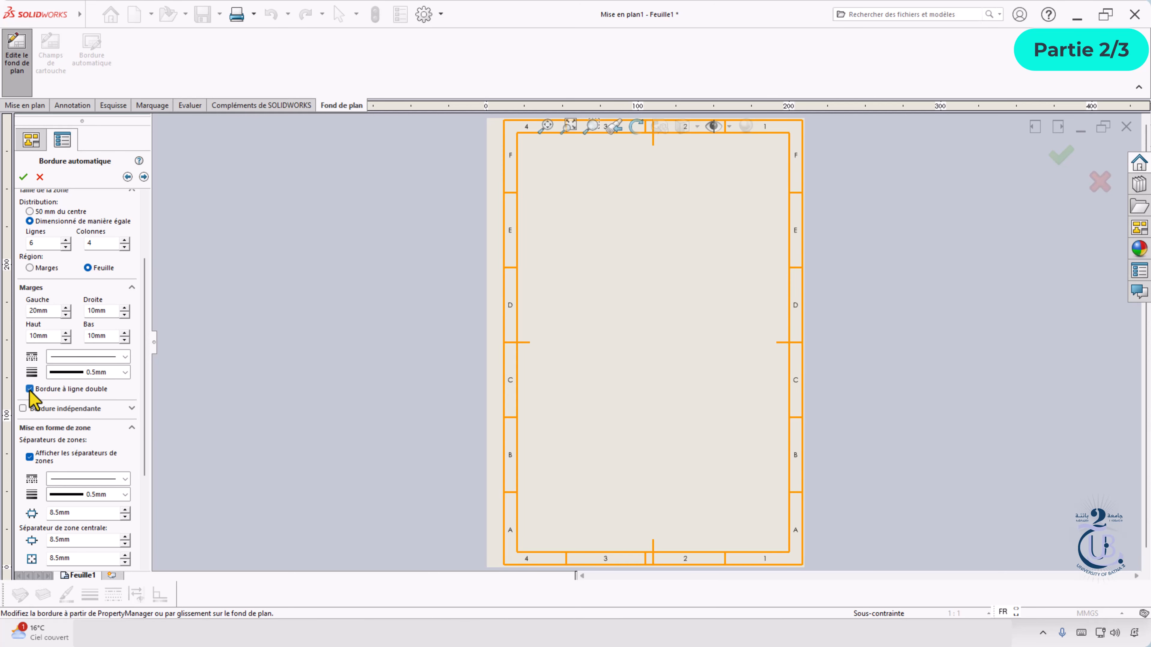
Step: Set both central zone separator values to 0 mm and accept the border with its layer left at -Aucun-
{"action": "scroll", "coordinate": [32, 399], "scroll_direction": "down", "scroll_amount": 4}
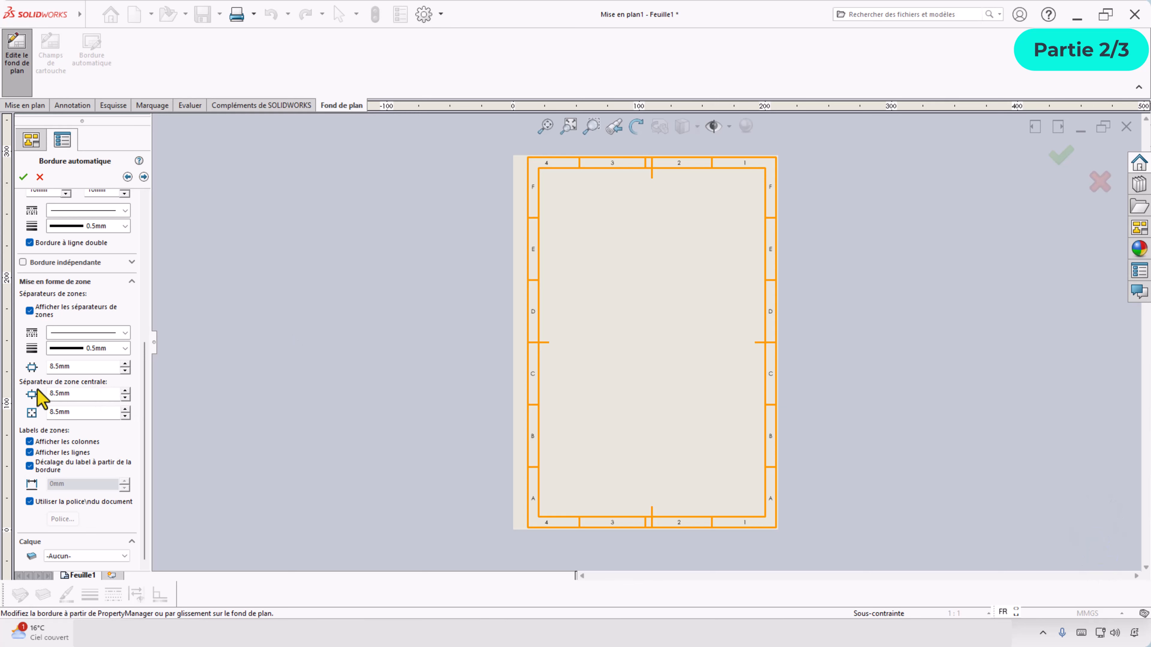
{"action": "left_click", "coordinate": [125, 398]}
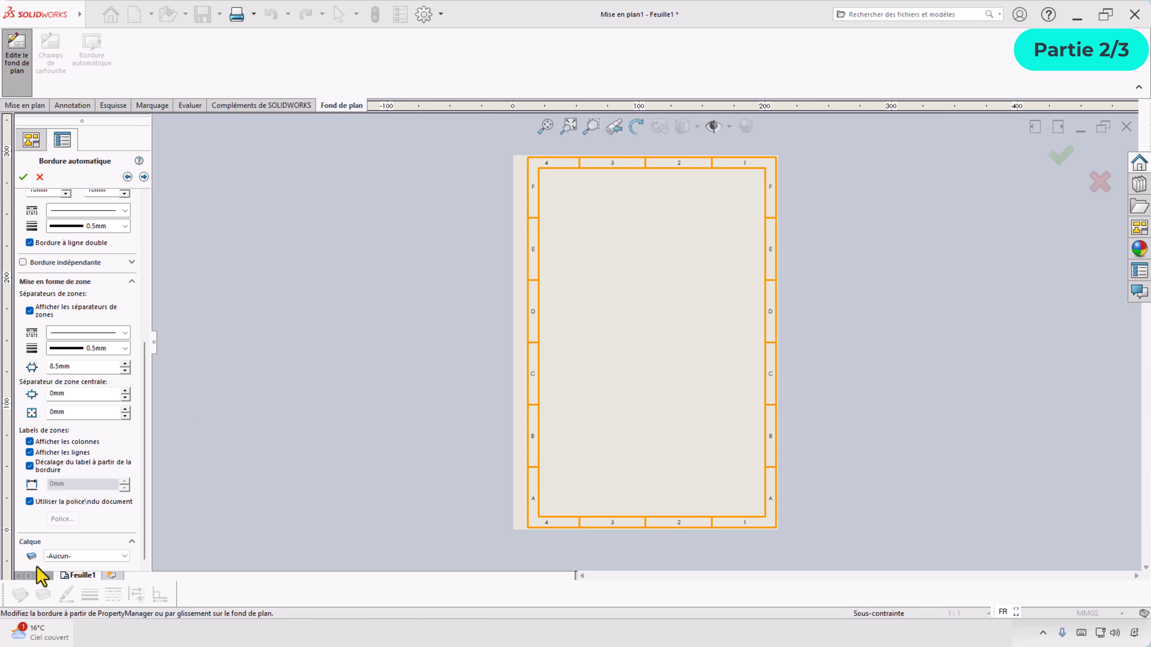
{"action": "left_click", "coordinate": [125, 557]}
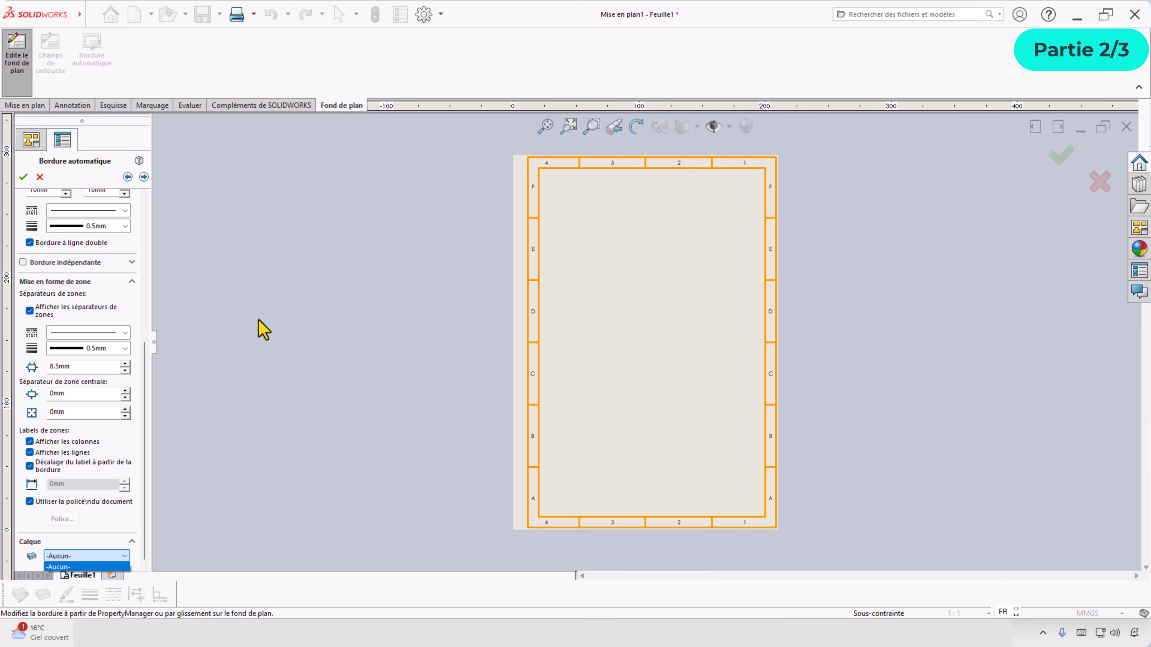
{"action": "key", "text": "alt+Tab"}
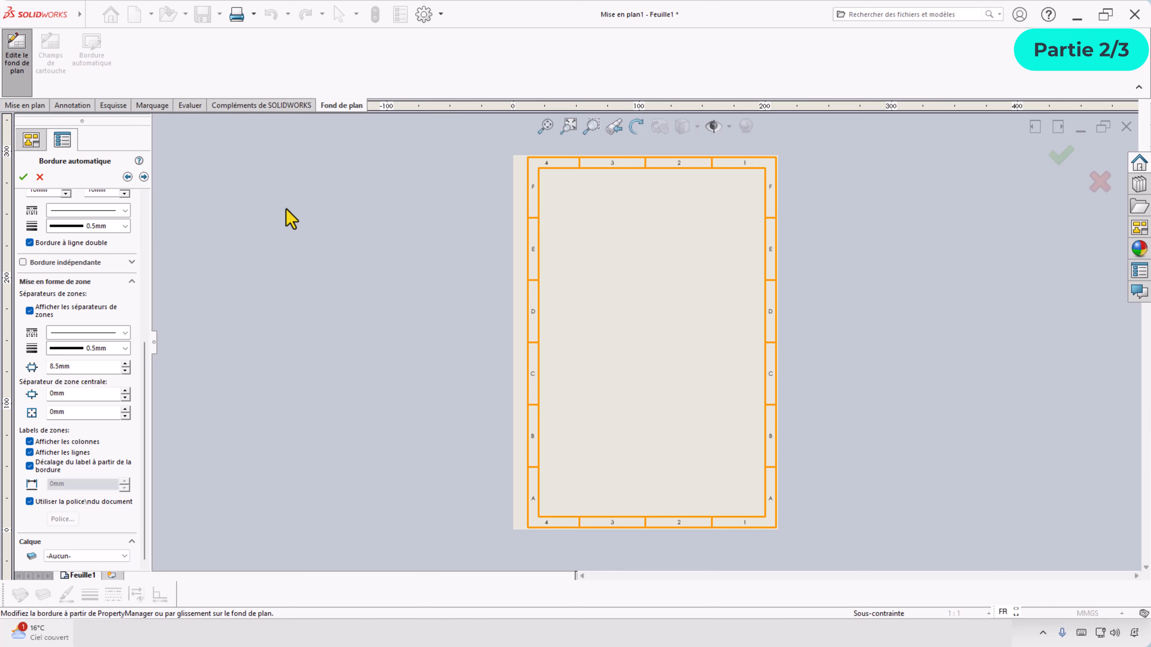
{"action": "left_click", "coordinate": [23, 178]}
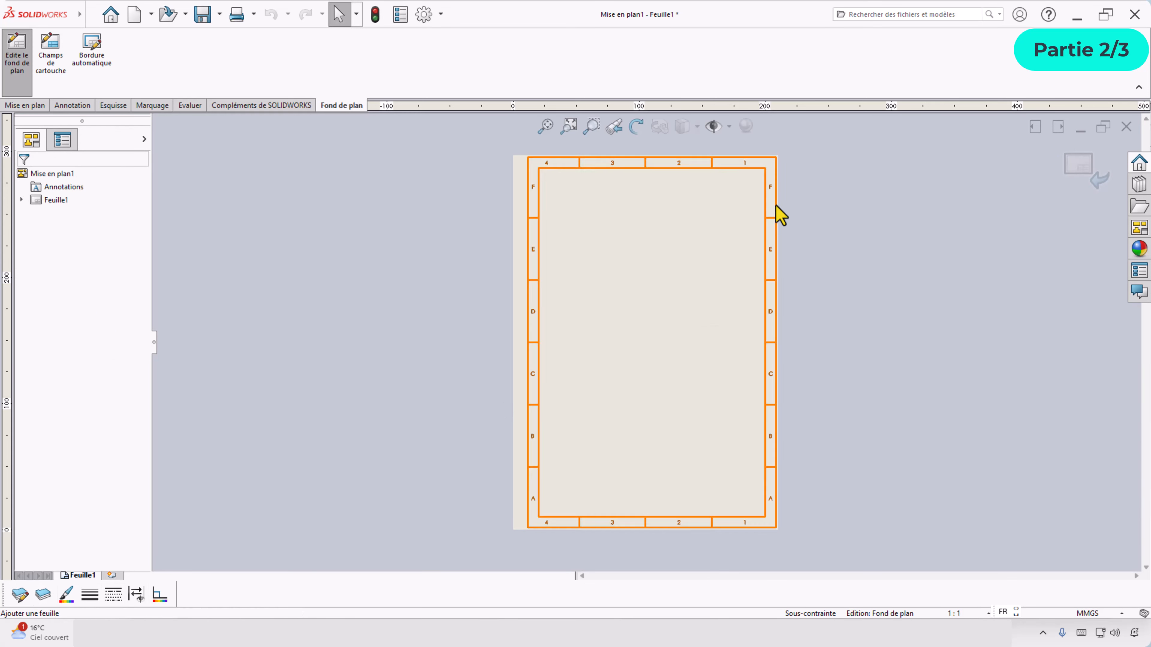
{"action": "right_click", "coordinate": [882, 68]}
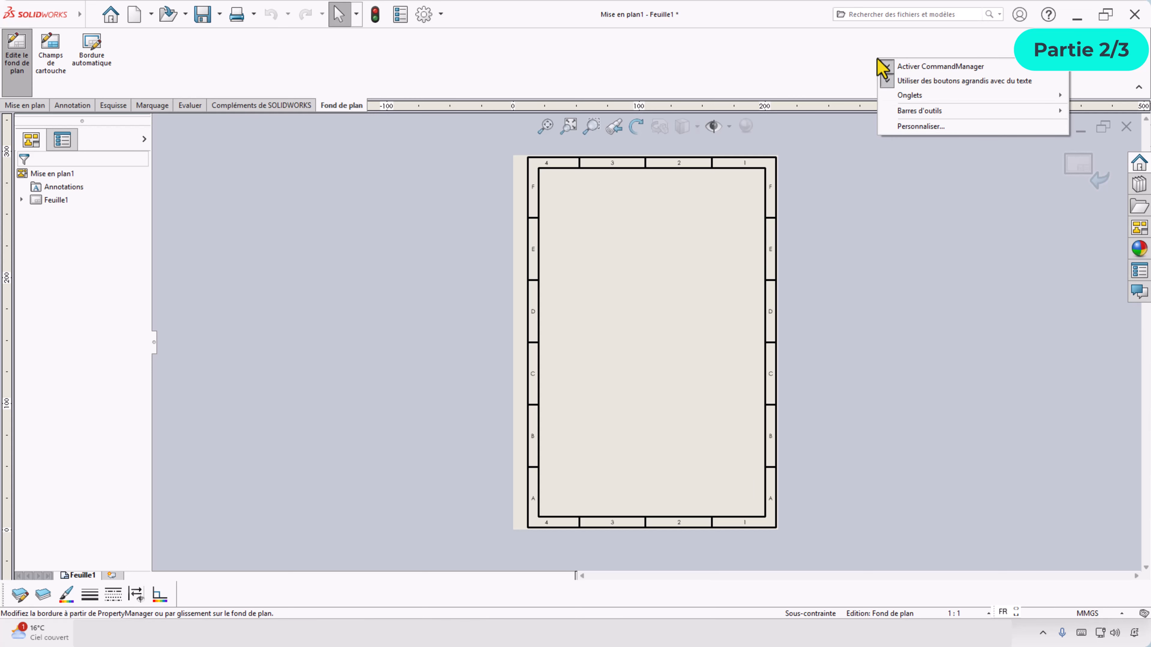
{"action": "mouse_move", "coordinate": [931, 112]}
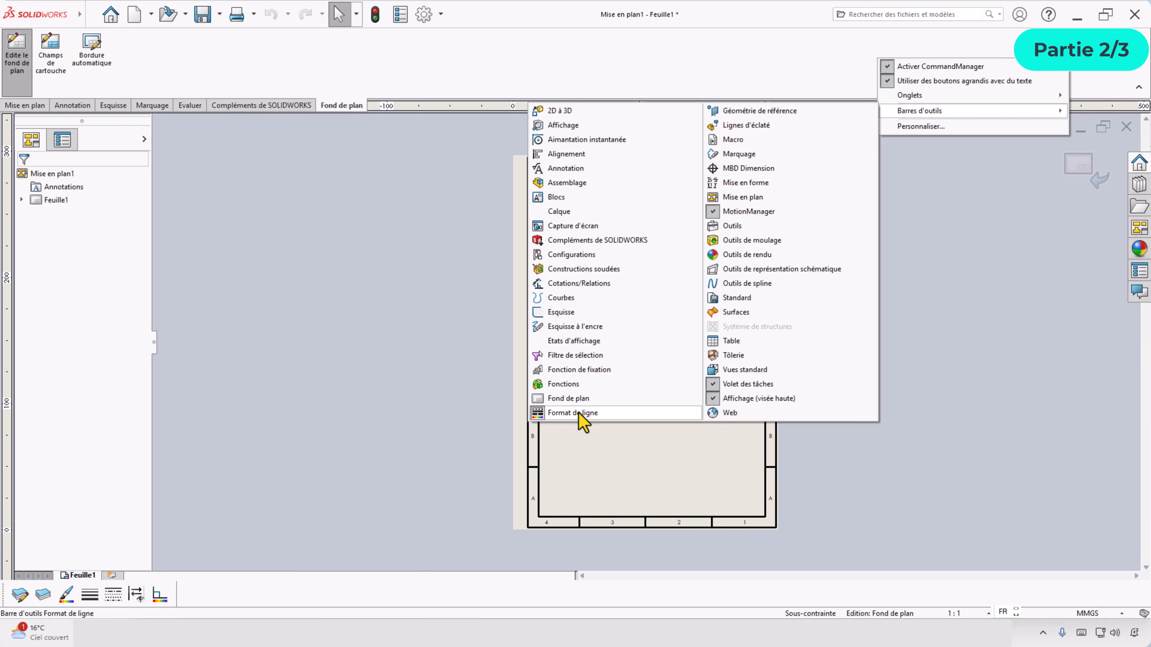
{"action": "left_click", "coordinate": [351, 502]}
Step: Open the drawing's layer properties and create a layer named Cartouche with the default black colour
{"action": "left_click", "coordinate": [40, 593]}
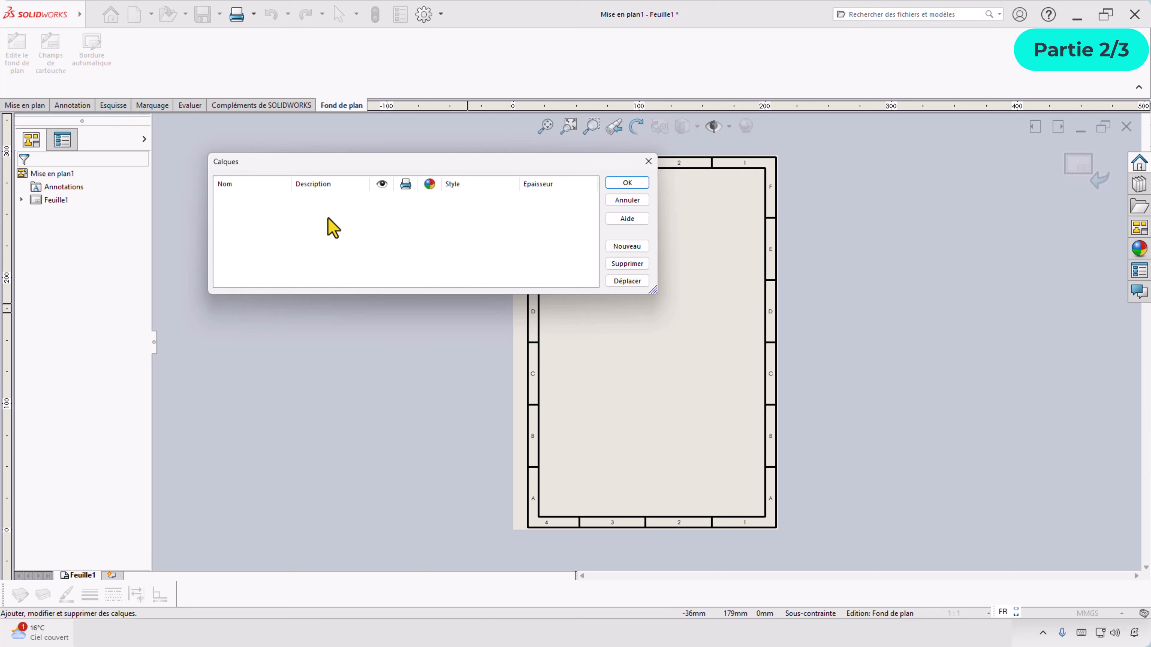
{"action": "left_click", "coordinate": [639, 247]}
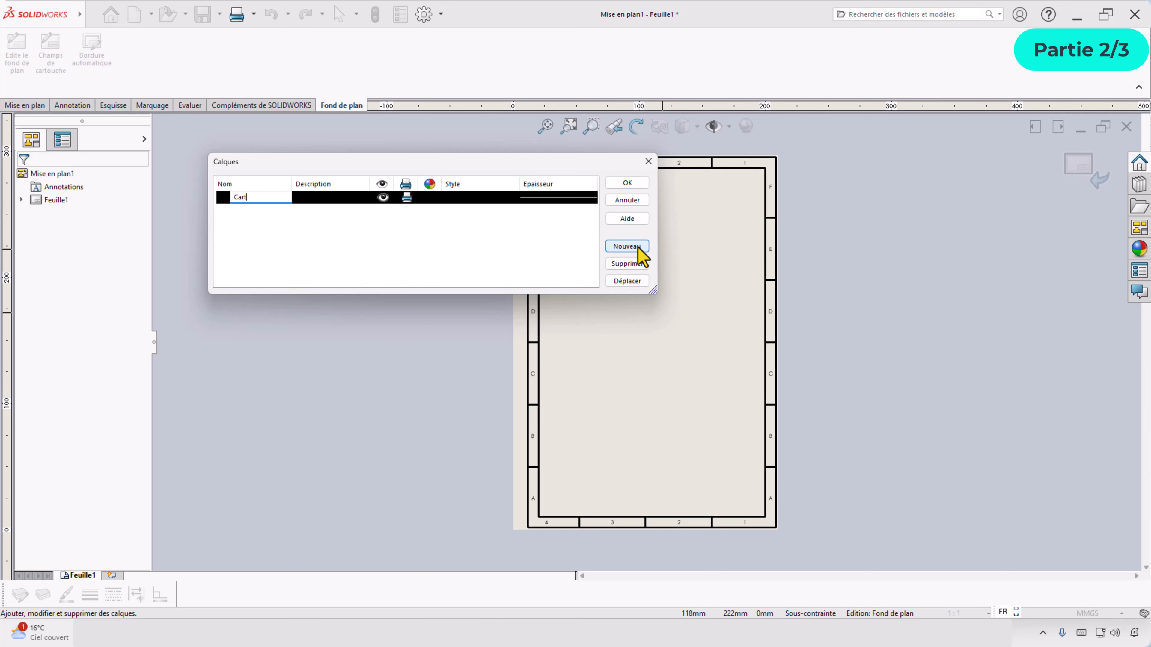
{"action": "type", "text": "Cartouche"}
{"action": "key", "text": "Return"}
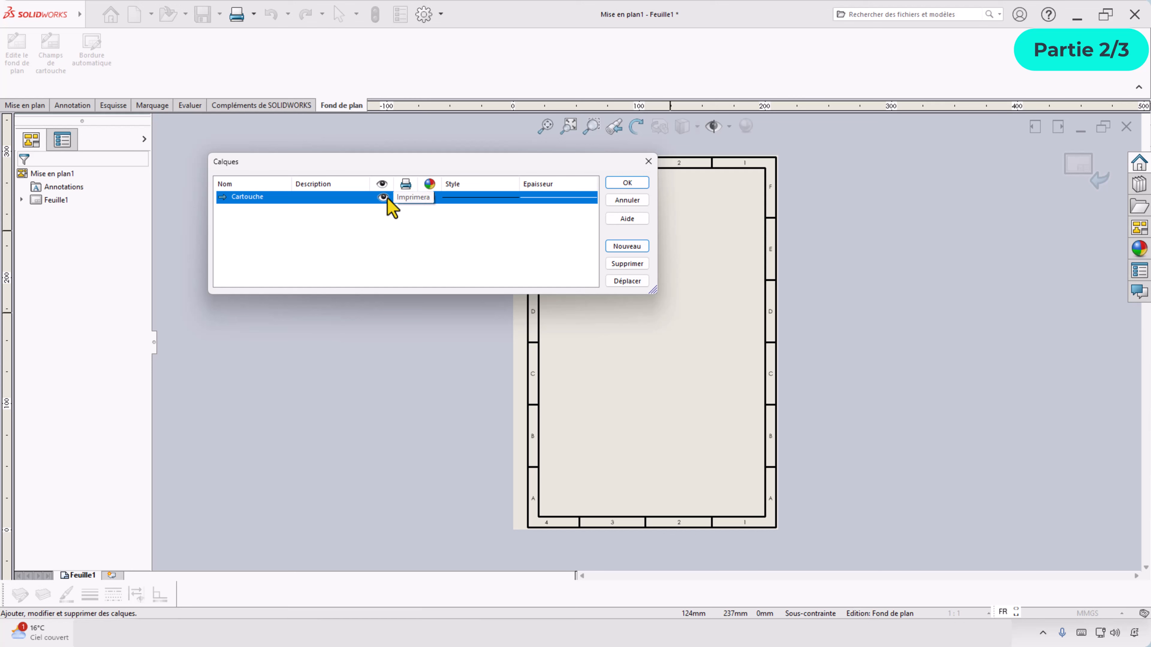
{"action": "left_click", "coordinate": [447, 224]}
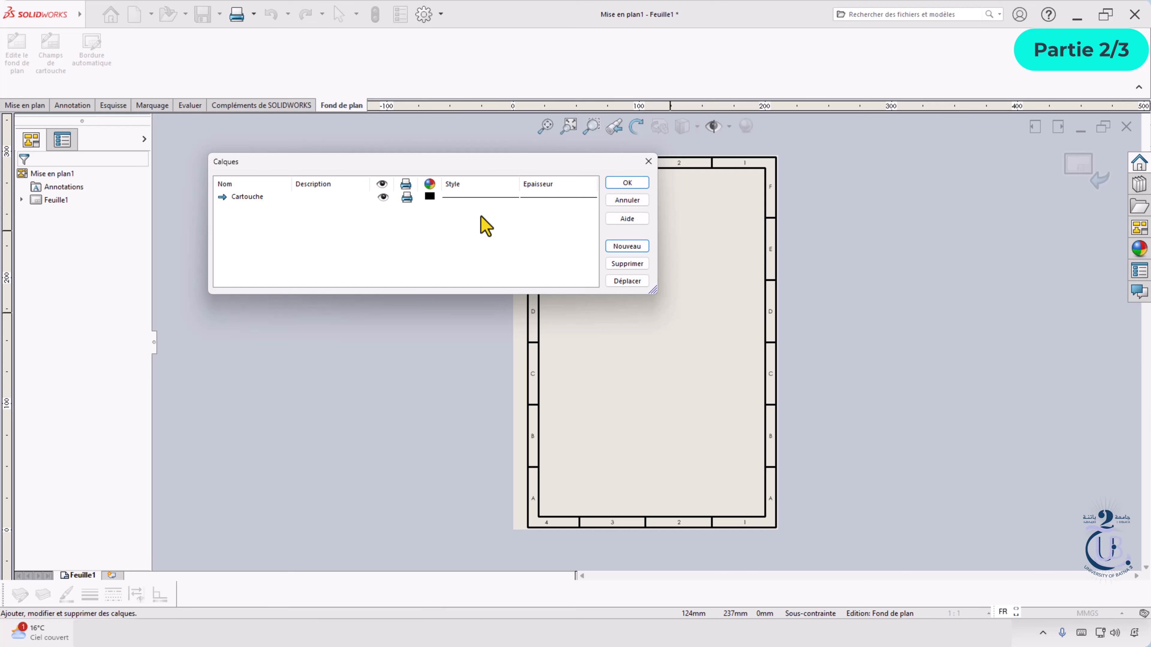
Step: Add a layer named Cotation and set its colour to orange
{"action": "left_click", "coordinate": [626, 246]}
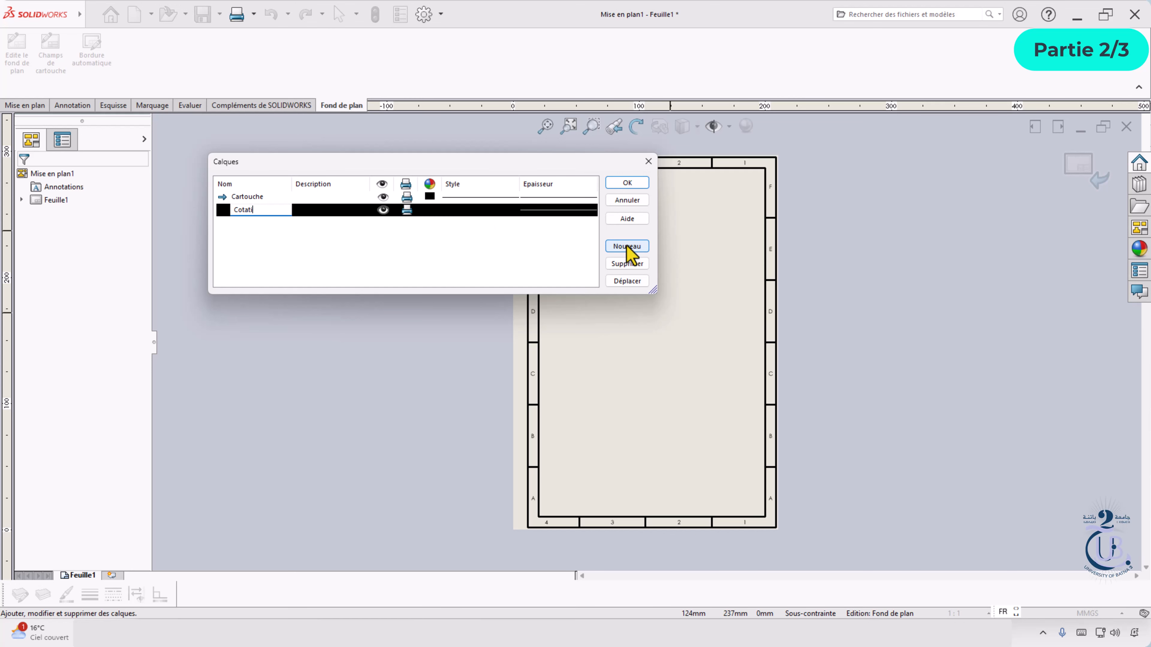
{"action": "type", "text": "Cotation"}
{"action": "key", "text": "Return"}
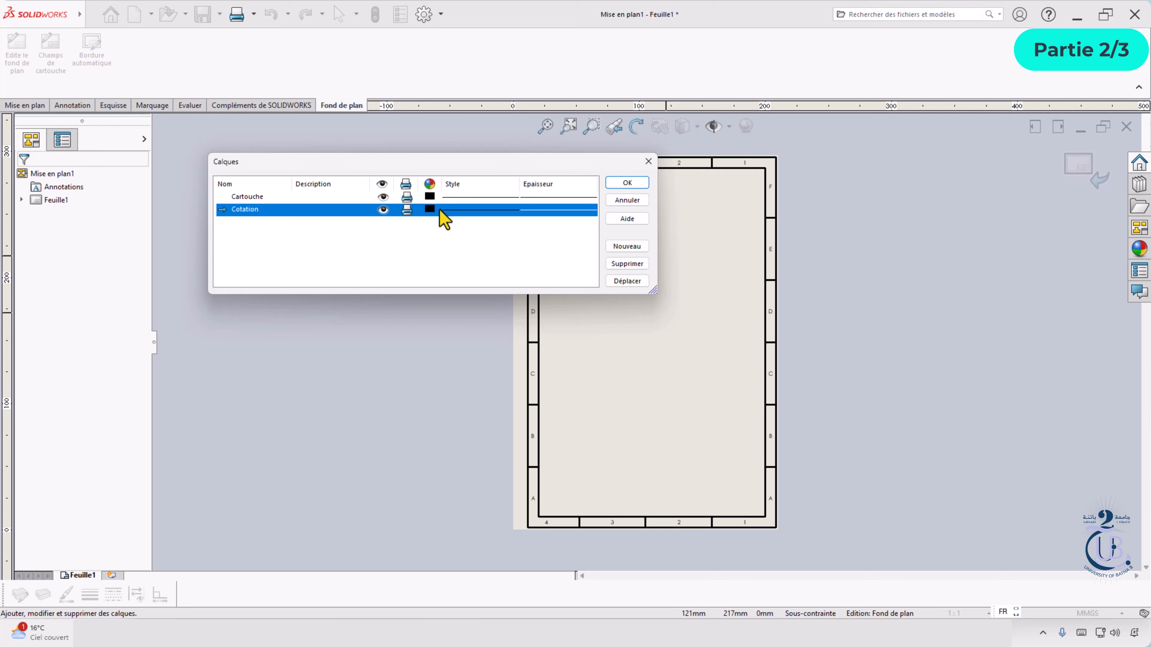
{"action": "left_click", "coordinate": [429, 209]}
{"action": "left_click", "coordinate": [393, 189]}
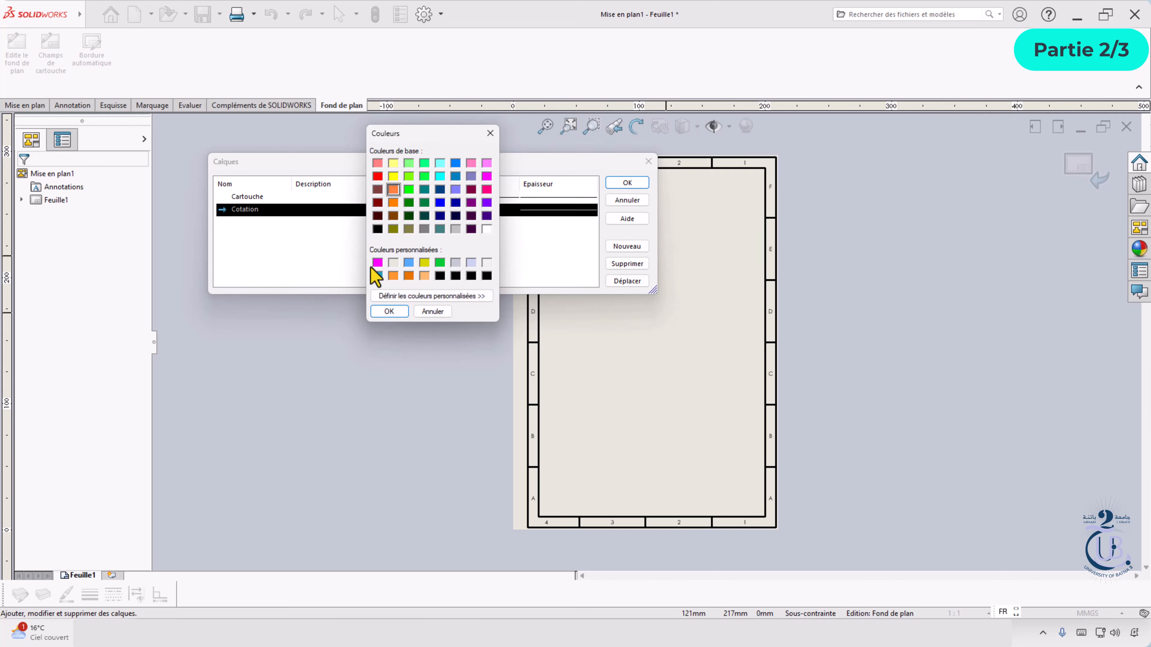
{"action": "left_click", "coordinate": [390, 311]}
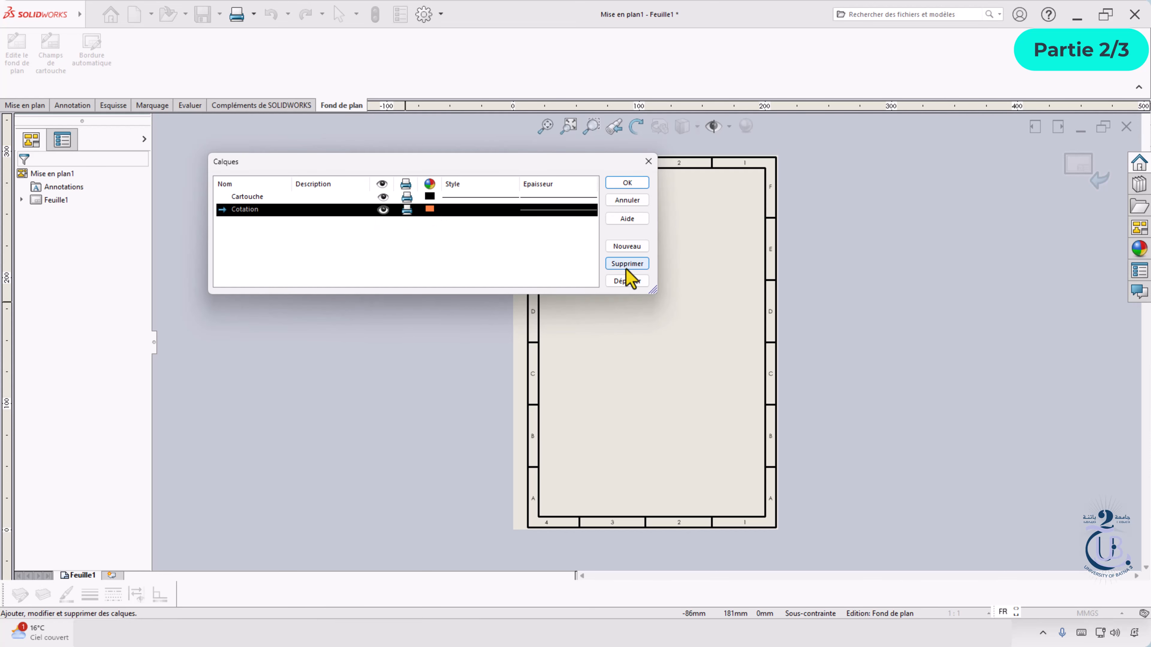
Step: Add a layer named Nomenclature, keeping its colour black
{"action": "left_click", "coordinate": [624, 247]}
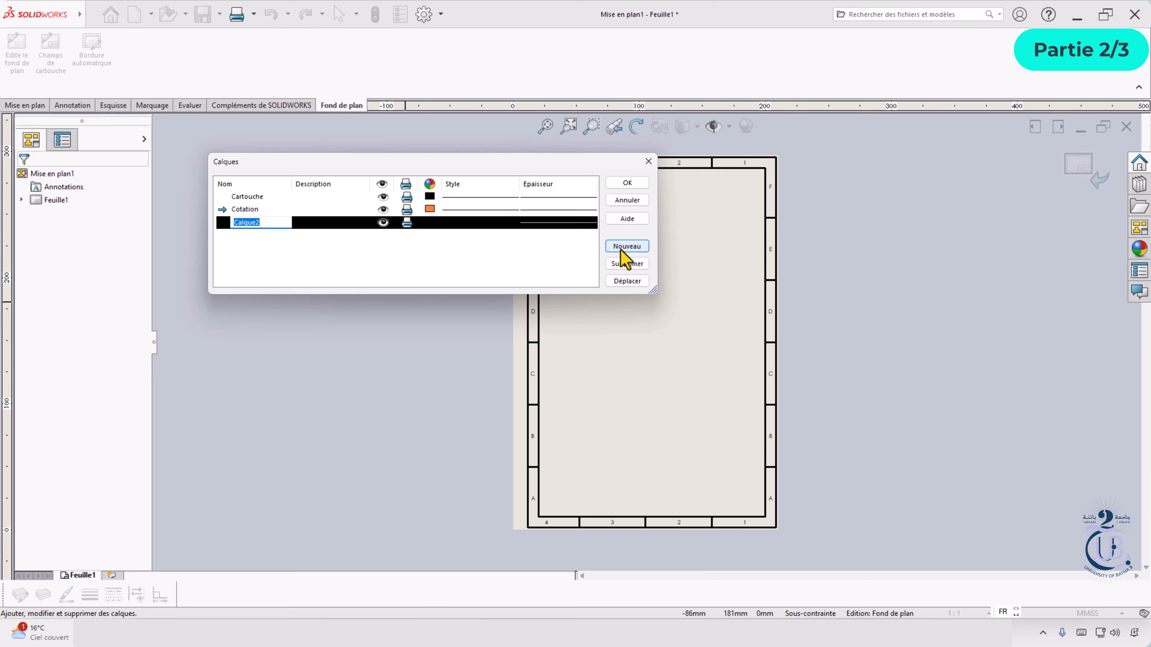
{"action": "type", "text": "N°"}
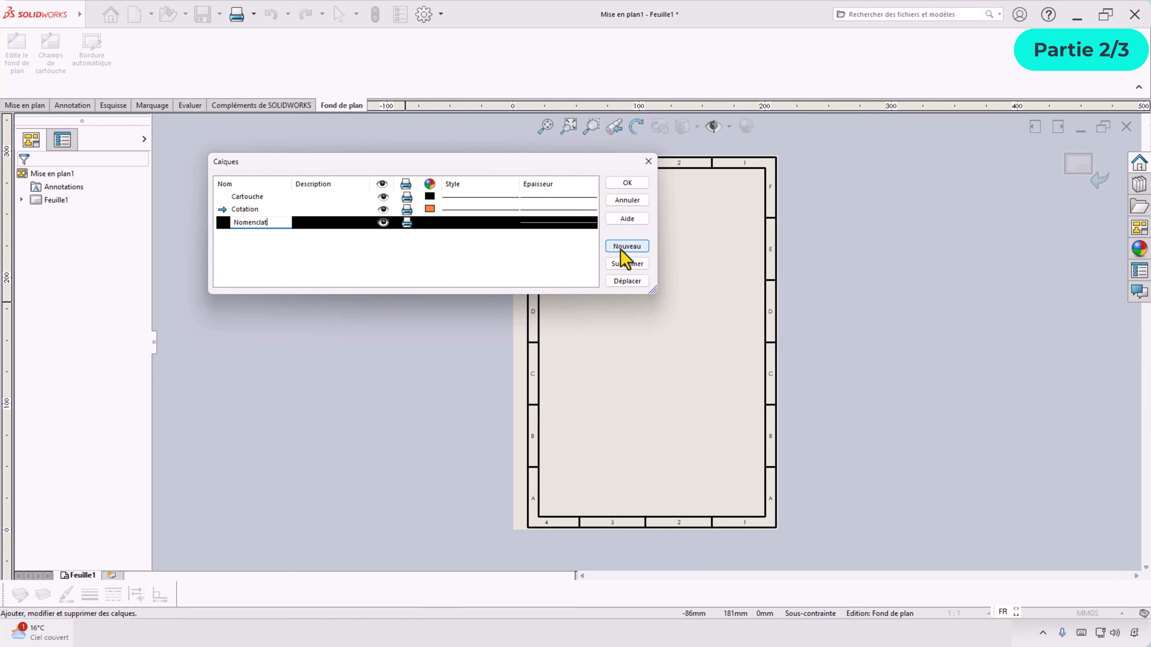
{"action": "left_click", "coordinate": [417, 224]}
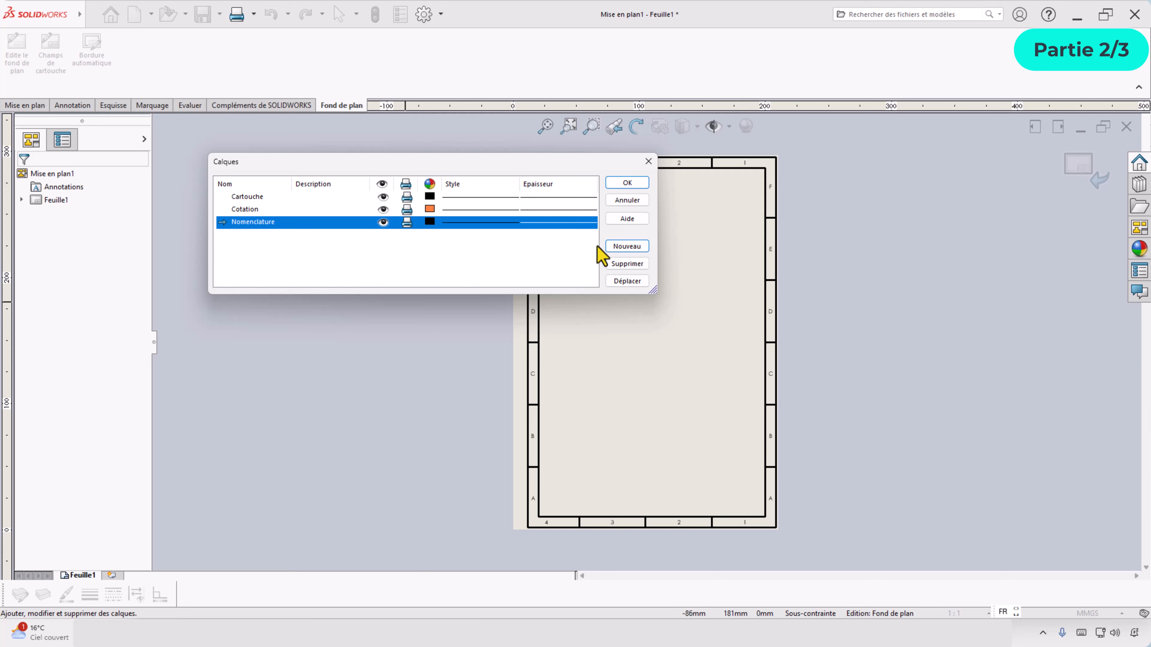
Step: Add a layer named Notes with a blue colour and accept the layer list
{"action": "left_click", "coordinate": [630, 247]}
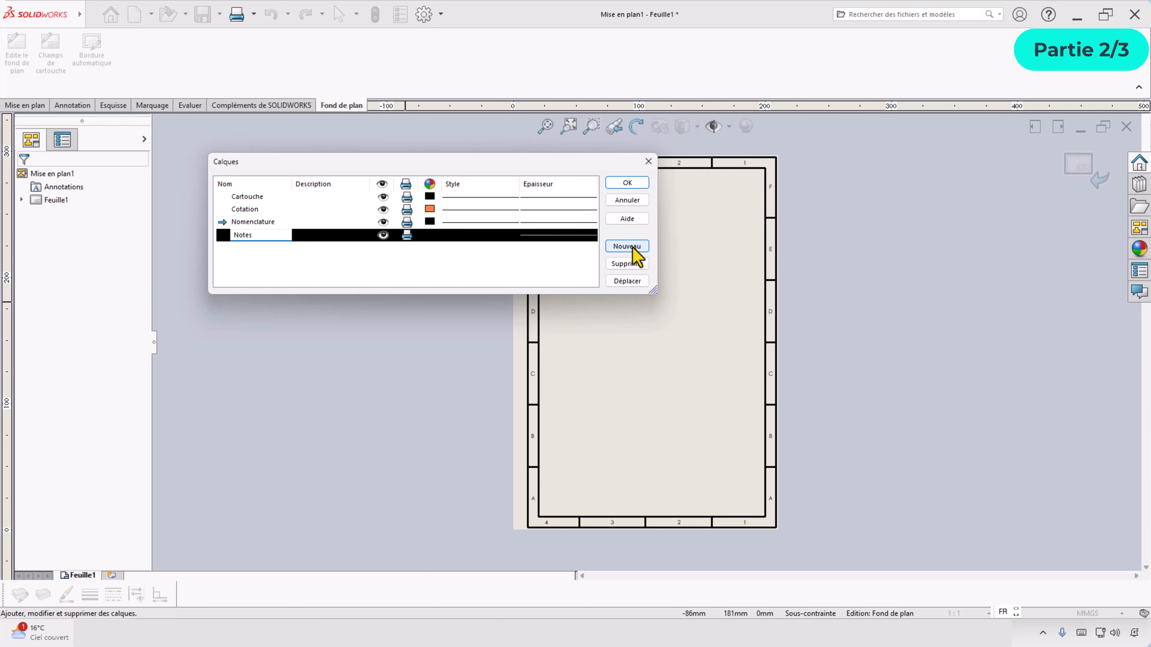
{"action": "left_click", "coordinate": [444, 253]}
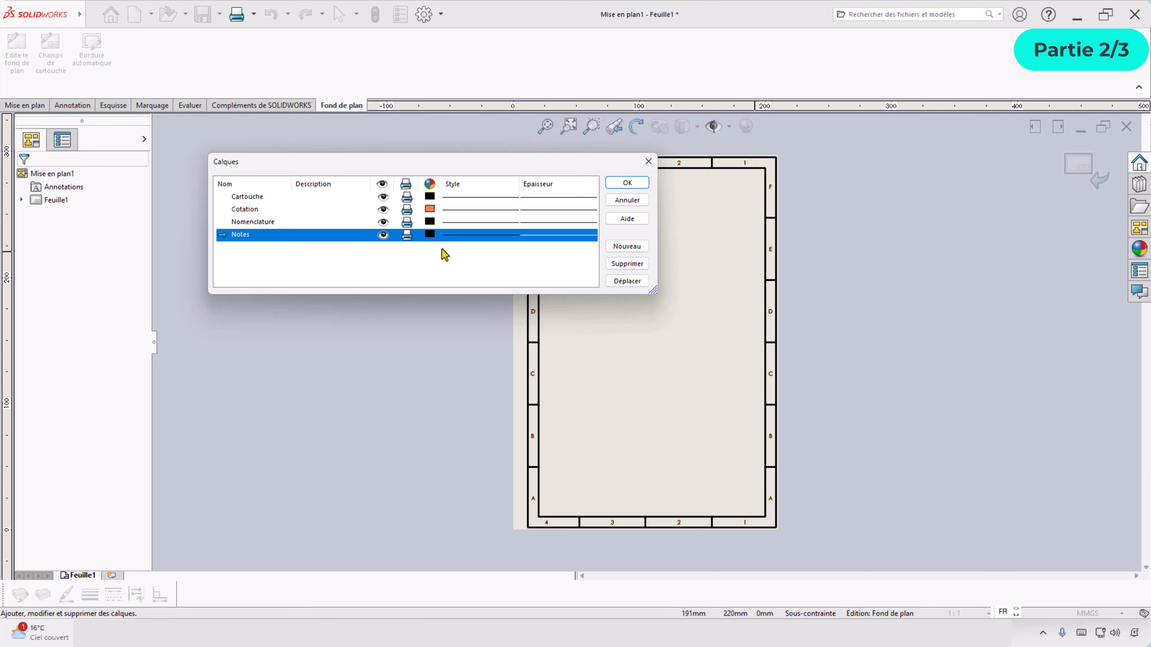
{"action": "left_click", "coordinate": [431, 235]}
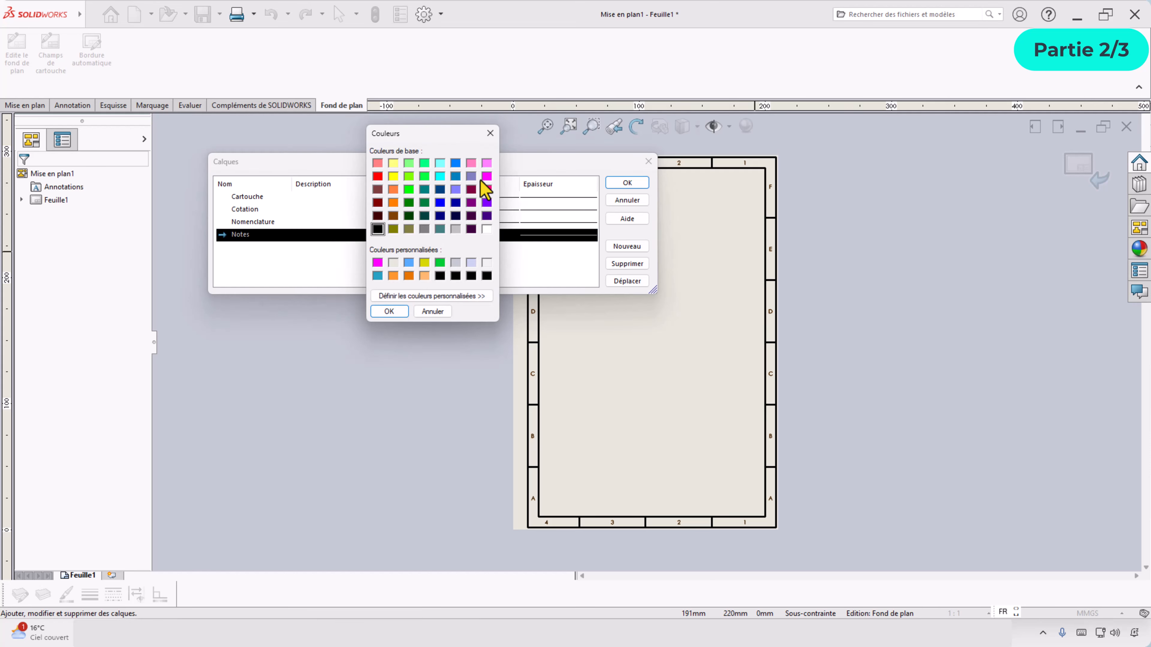
{"action": "left_click", "coordinate": [455, 164]}
{"action": "left_click", "coordinate": [389, 311]}
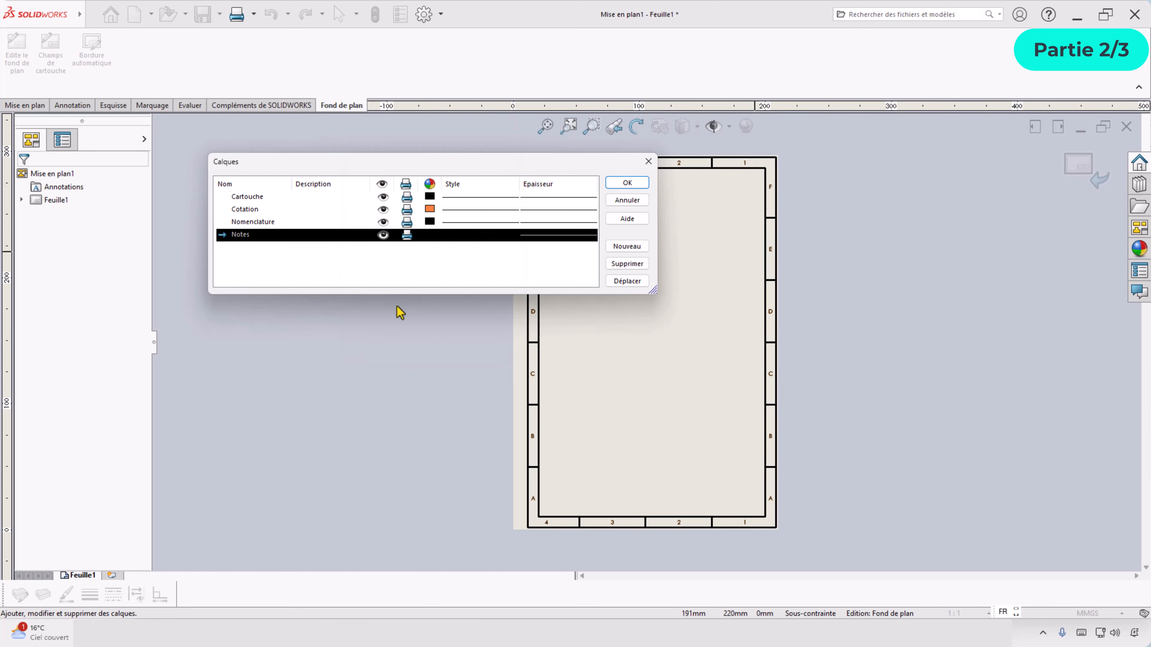
{"action": "left_click", "coordinate": [627, 182]}
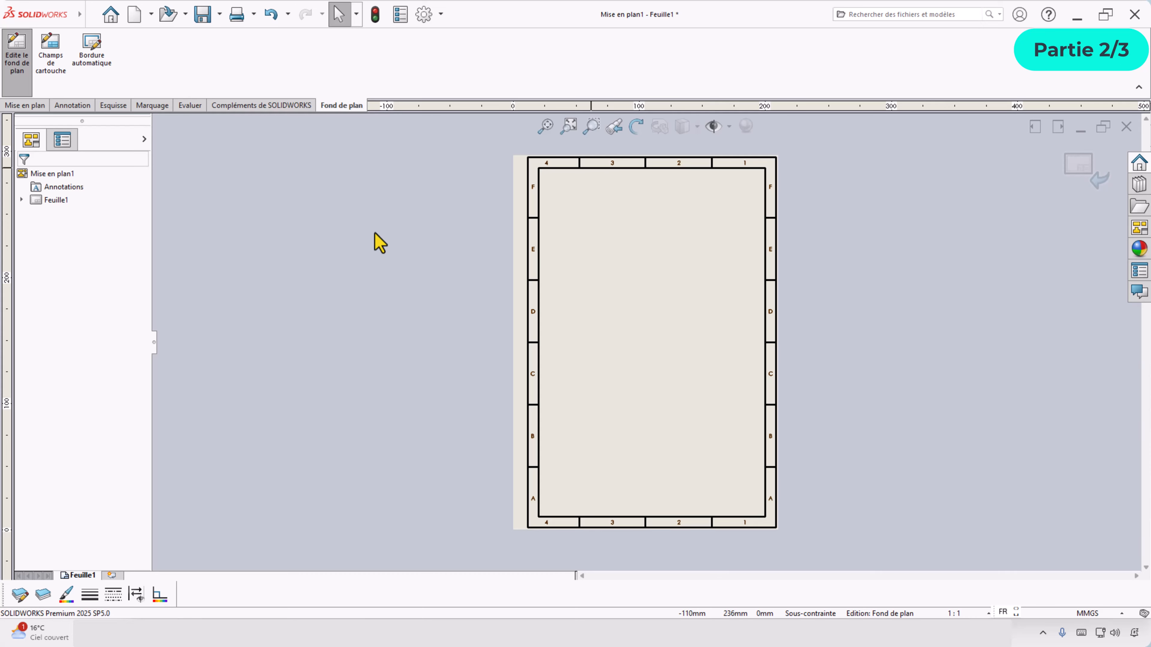
Step: Recheck the layer list and set the document's current layer to -Aucun-
{"action": "left_click", "coordinate": [44, 594]}
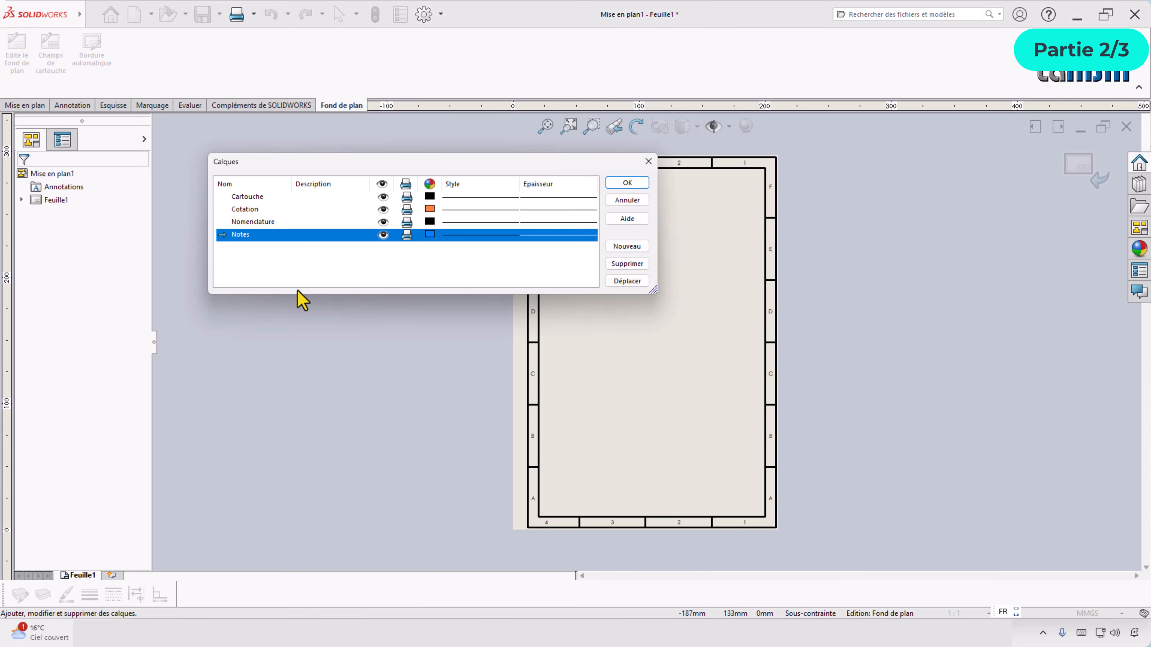
{"action": "left_click", "coordinate": [627, 182]}
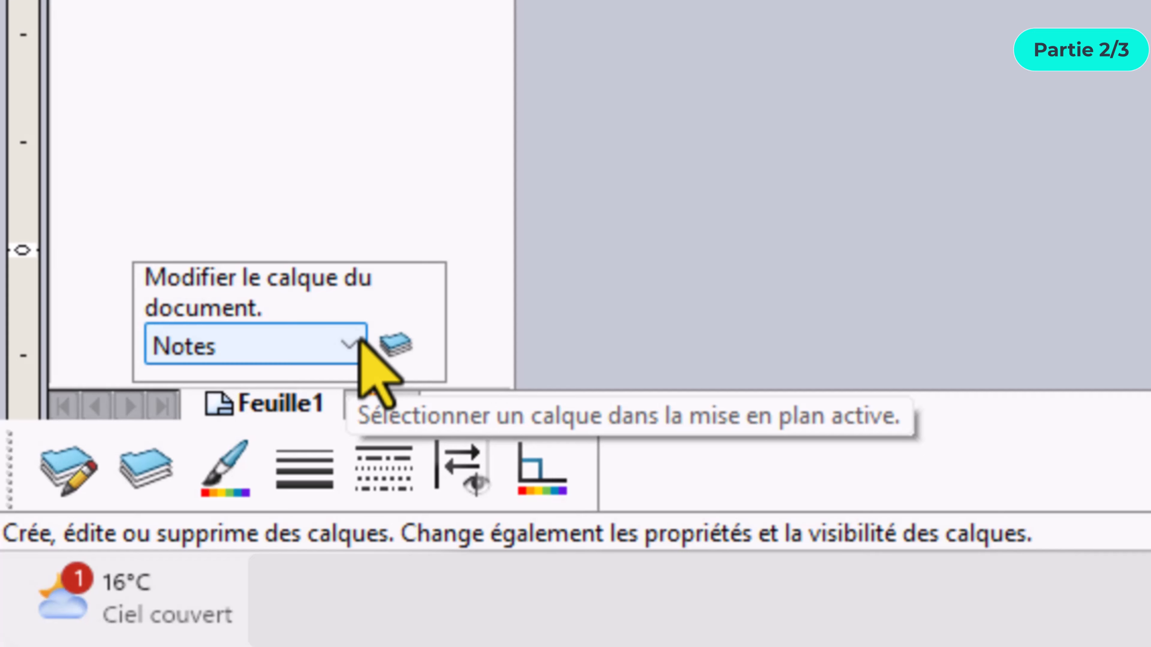
{"action": "left_click", "coordinate": [357, 345]}
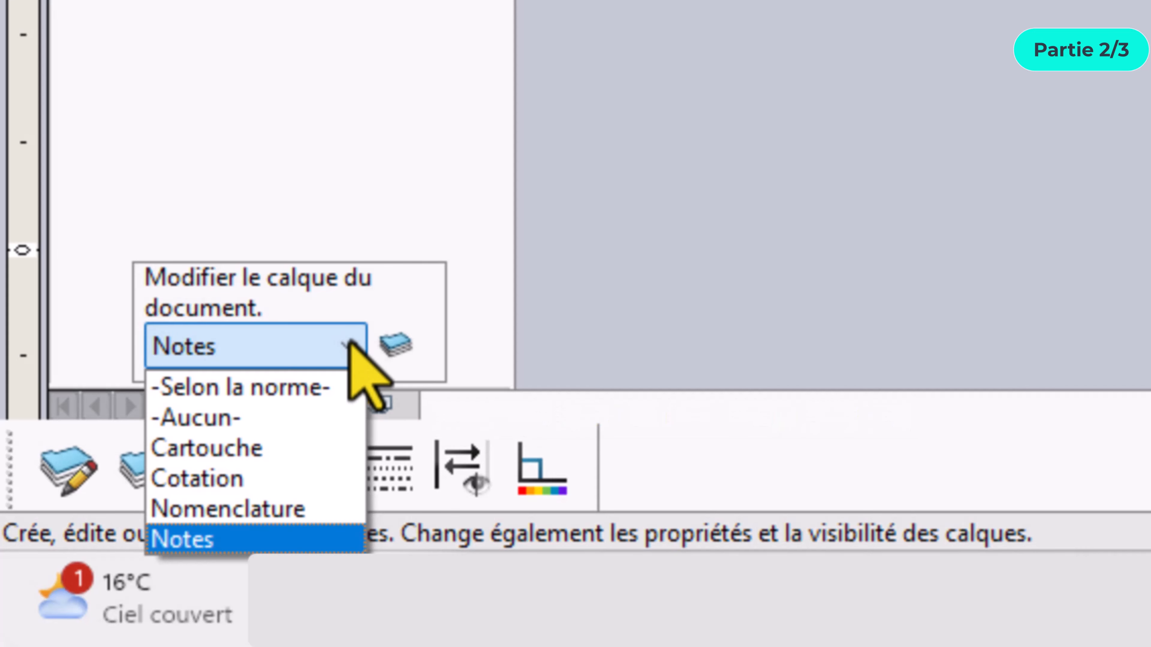
{"action": "left_click", "coordinate": [186, 418]}
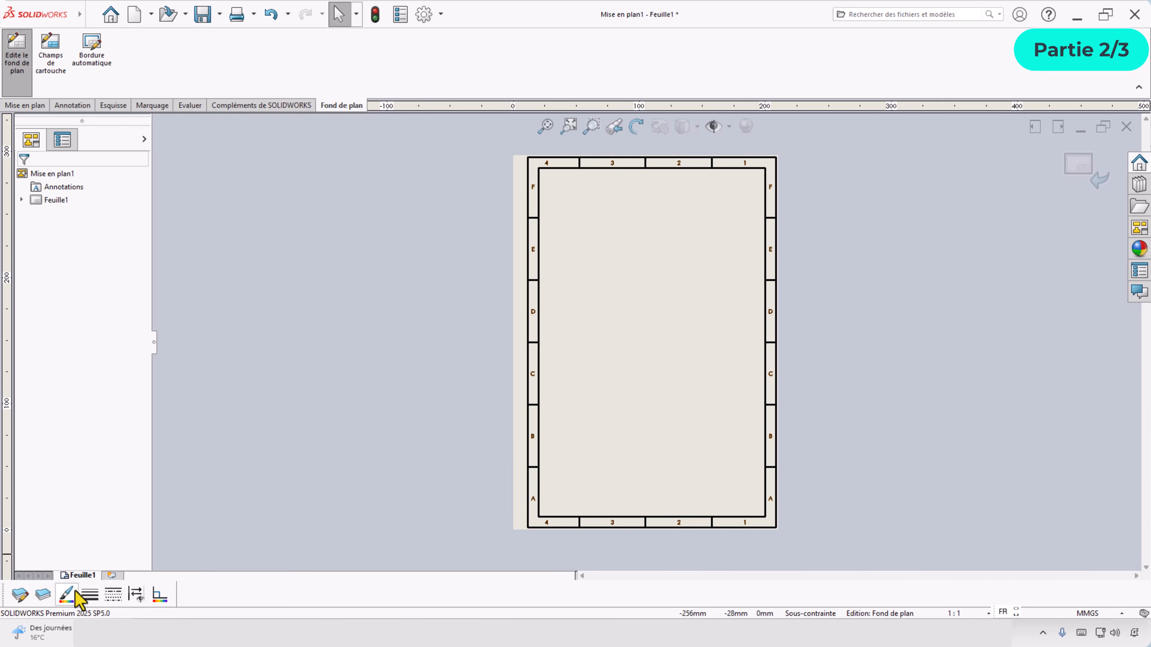
Step: Make Cartouche the active layer in the layer list and accept it
{"action": "left_click", "coordinate": [42, 595]}
{"action": "left_click", "coordinate": [222, 198]}
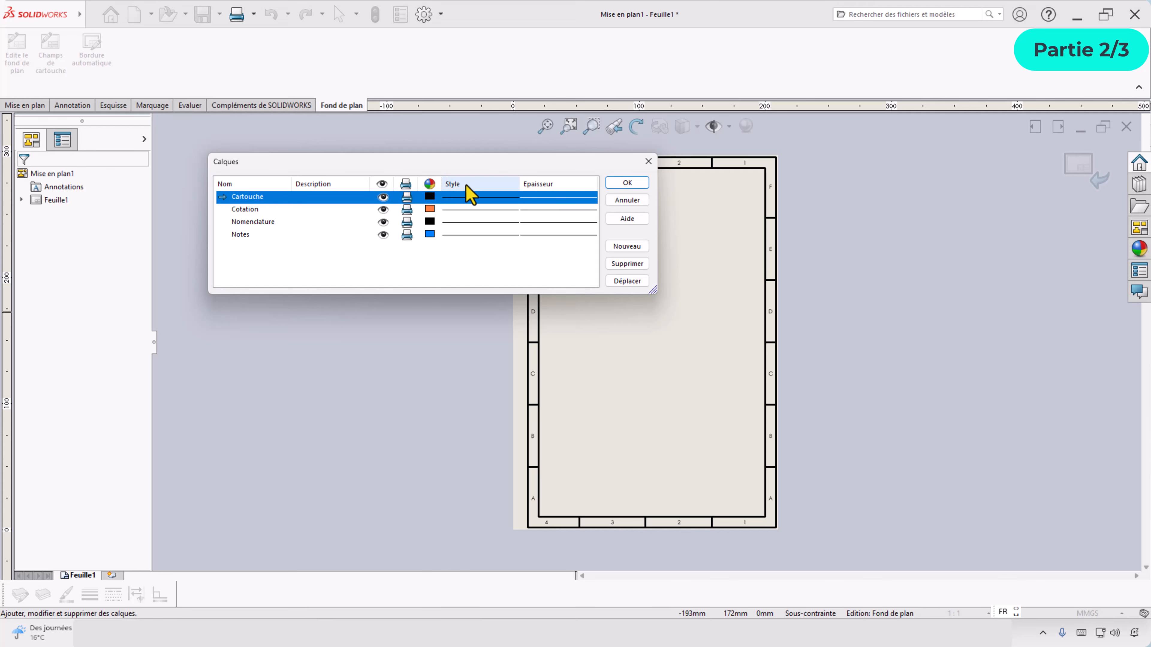
{"action": "left_click", "coordinate": [626, 183]}
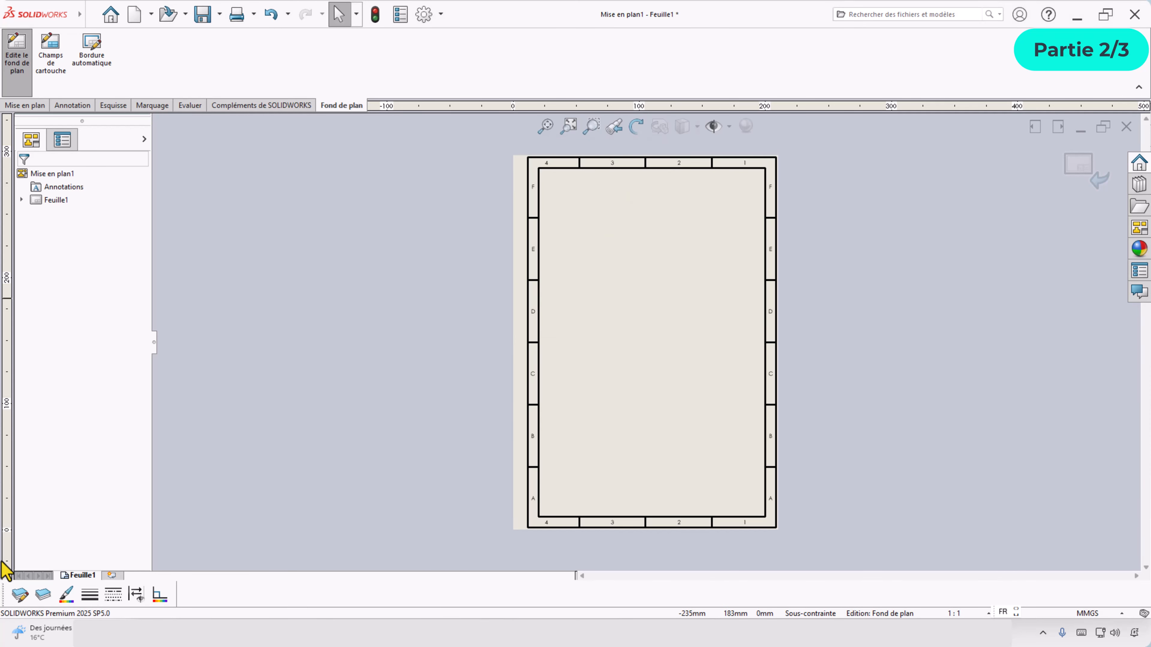
{"action": "left_click", "coordinate": [19, 594]}
Step: Select all the sheet border lines together and apply a Fixe relation to them
{"action": "scroll", "coordinate": [699, 545], "scroll_direction": "down", "scroll_amount": 4}
{"action": "scroll", "coordinate": [698, 539], "scroll_direction": "down", "scroll_amount": 1}
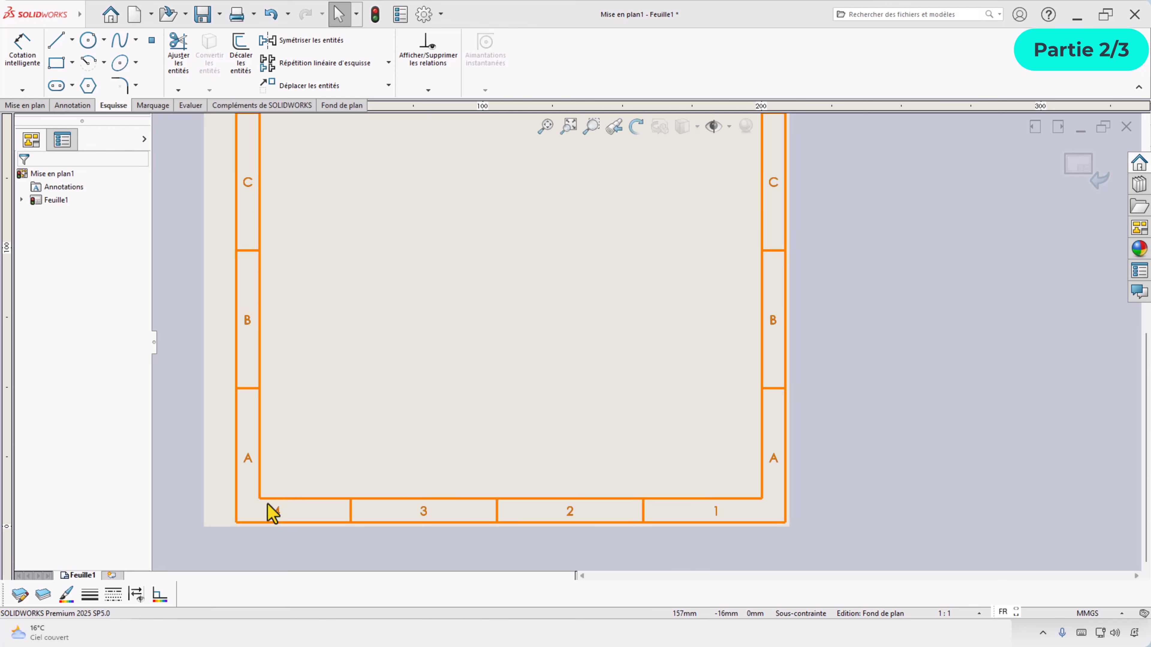
{"action": "scroll", "coordinate": [531, 220], "scroll_direction": "down", "scroll_amount": 5}
{"action": "mouse_move", "coordinate": [495, 157]}
{"action": "left_mouse_down"}
{"action": "mouse_move", "coordinate": [650, 417]}
{"action": "mouse_move", "coordinate": [676, 439]}
{"action": "left_mouse_up"}
{"action": "scroll", "coordinate": [43, 510], "scroll_direction": "down", "scroll_amount": 3}
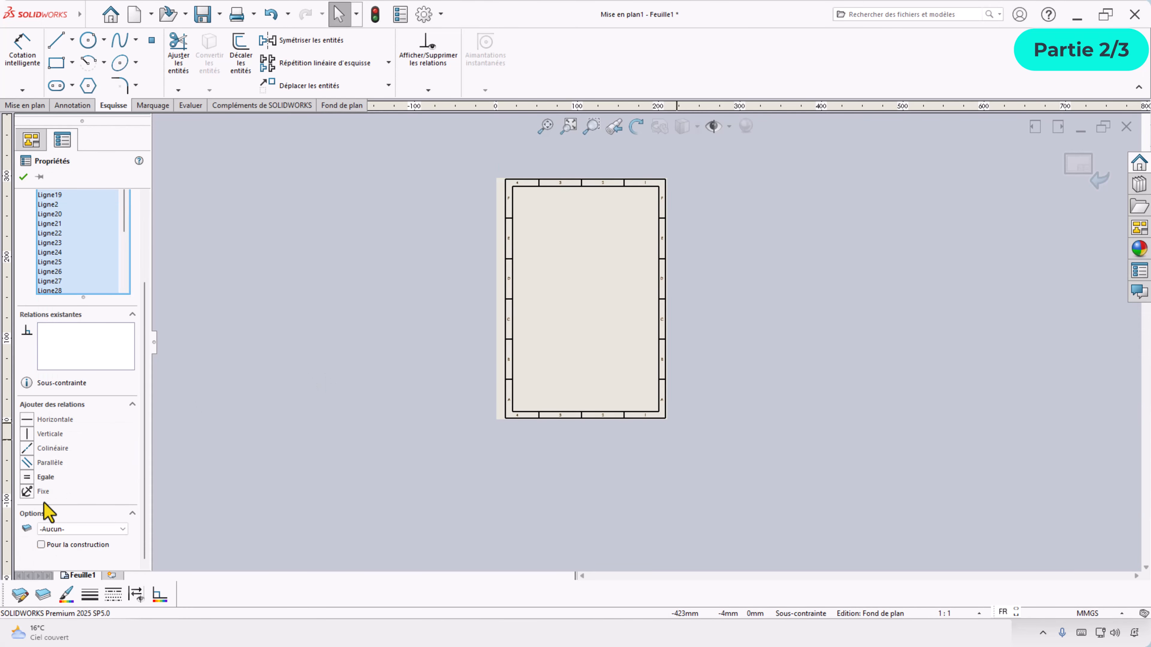
{"action": "left_click", "coordinate": [27, 492]}
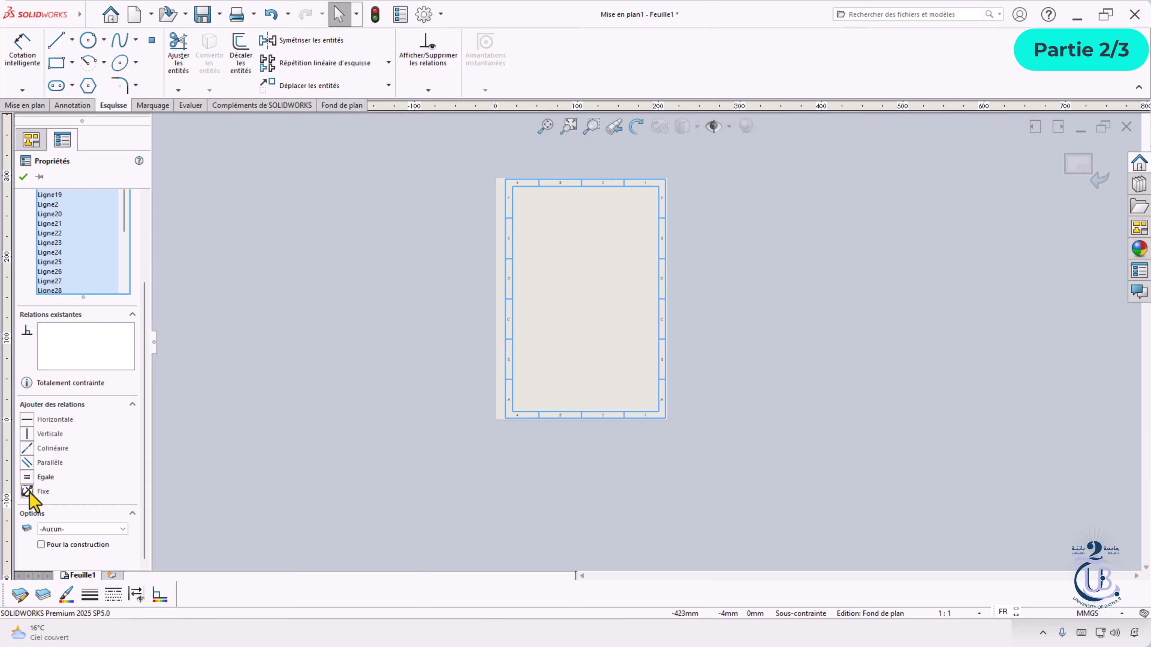
{"action": "left_click", "coordinate": [24, 176]}
Step: Set the document's current layer to Cartouche for the title block lines
{"action": "scroll", "coordinate": [706, 354], "scroll_direction": "up", "scroll_amount": 3}
{"action": "scroll", "coordinate": [503, 449], "scroll_direction": "up", "scroll_amount": 3}
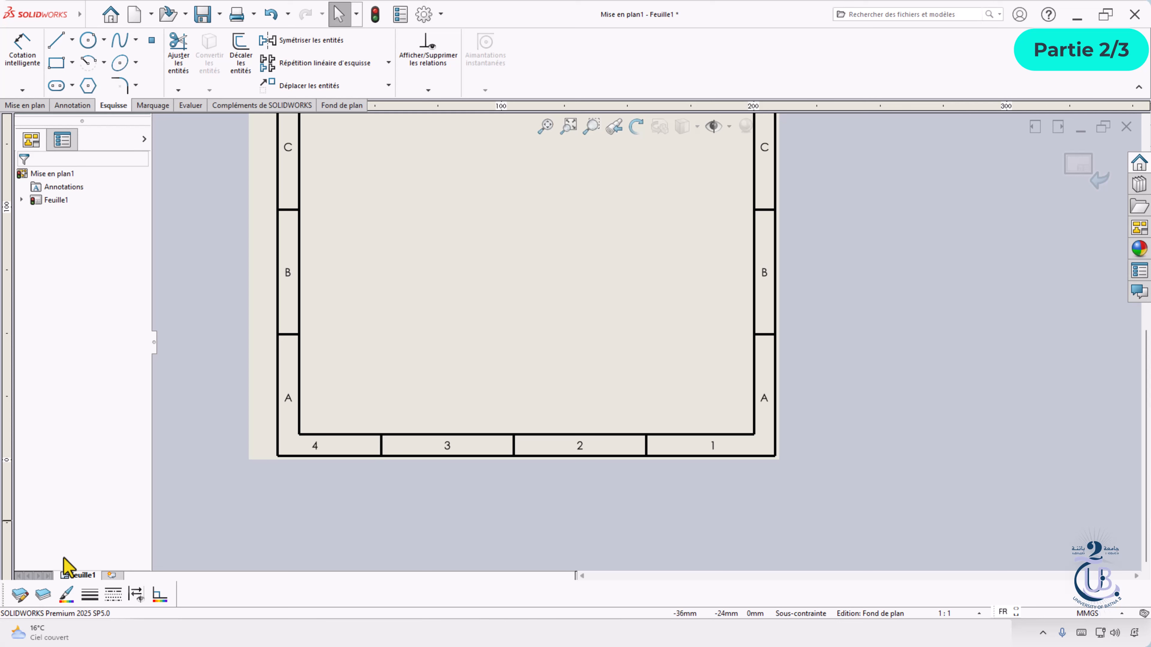
{"action": "left_click", "coordinate": [42, 594]}
{"action": "left_click", "coordinate": [107, 561]}
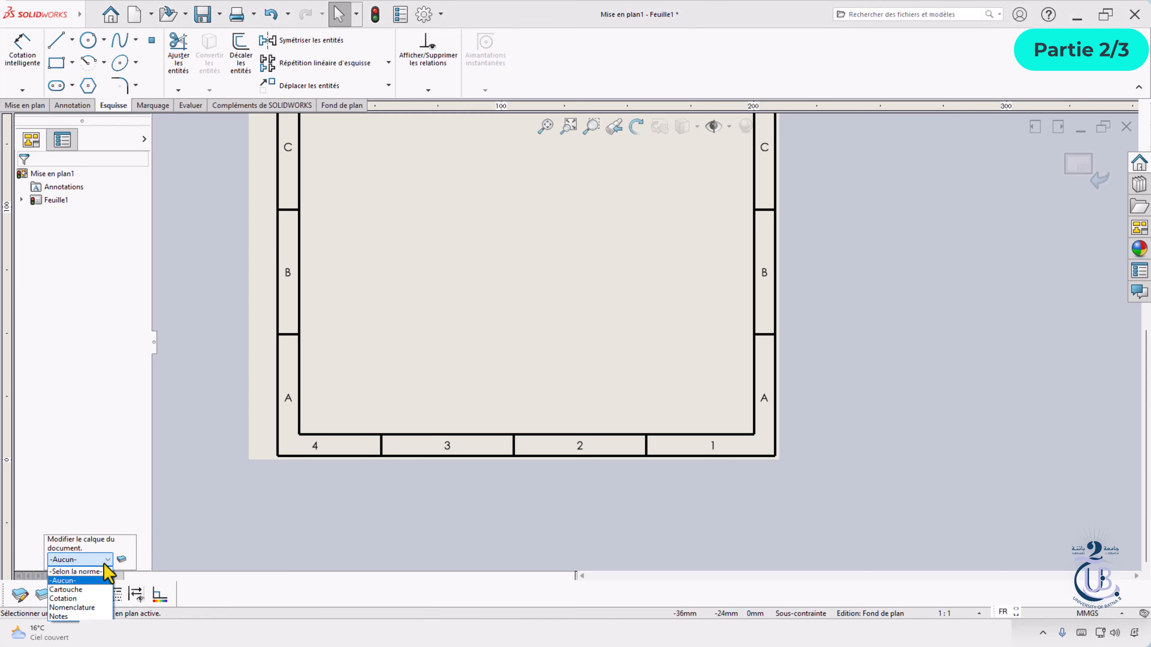
{"action": "left_click", "coordinate": [89, 592]}
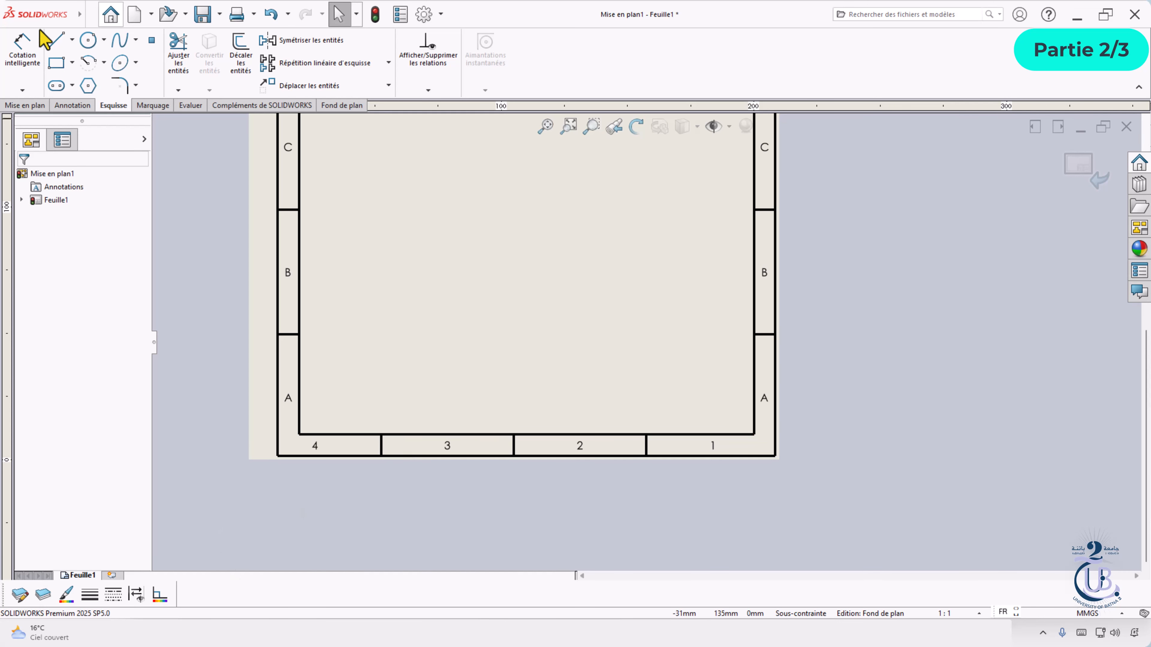
Step: Draw the title block's top line across the inner frame, 180 mm long and about 55 mm above the frame's bottom edge
{"action": "left_click", "coordinate": [56, 41]}
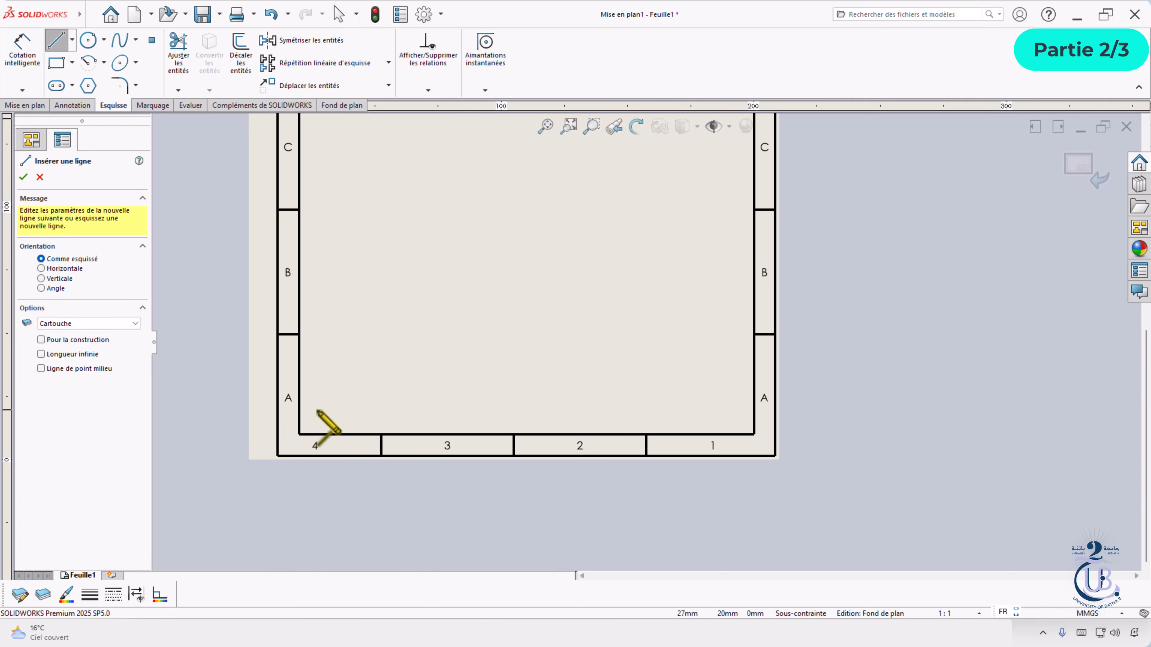
{"action": "left_click", "coordinate": [300, 435]}
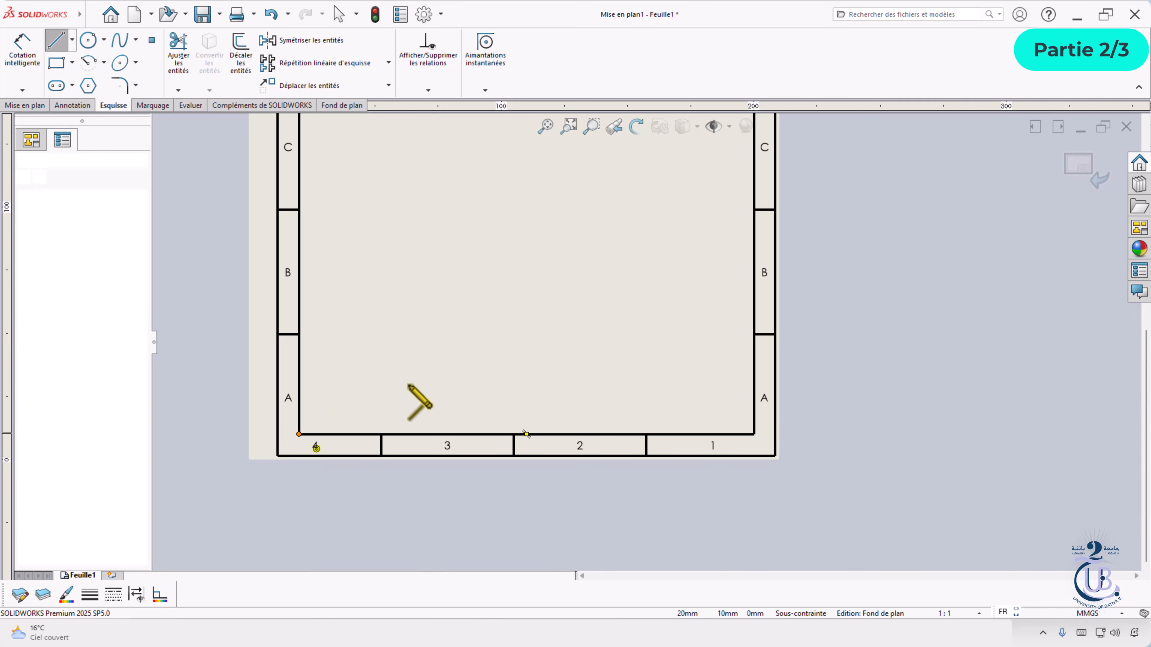
{"action": "left_click", "coordinate": [298, 296]}
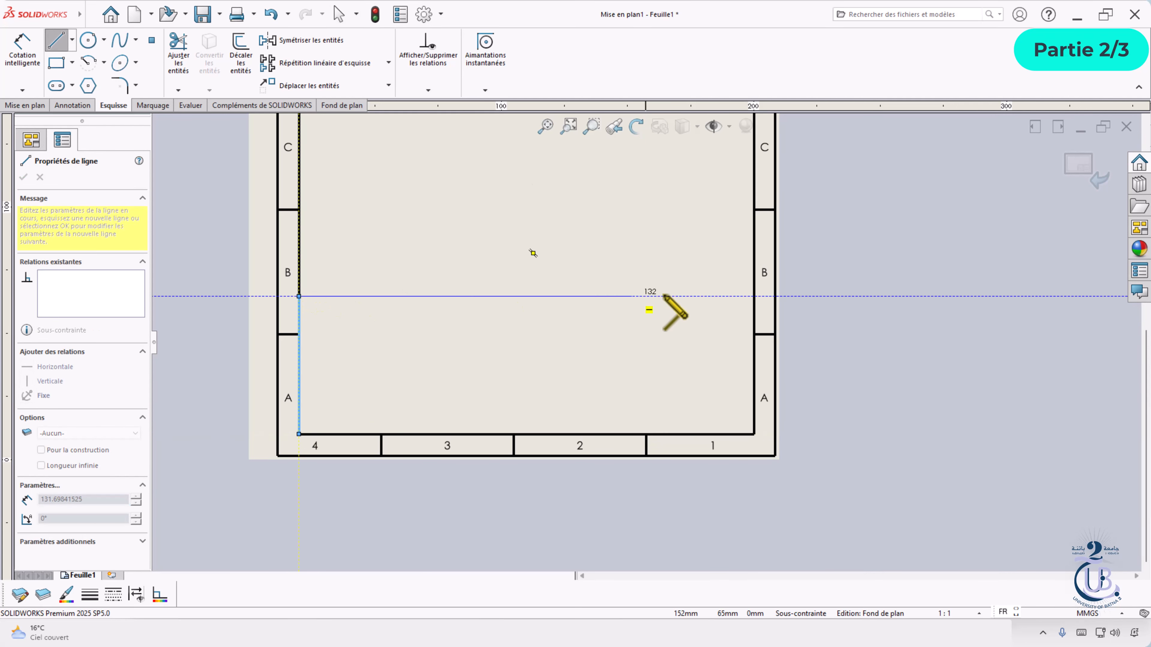
{"action": "left_click", "coordinate": [754, 296]}
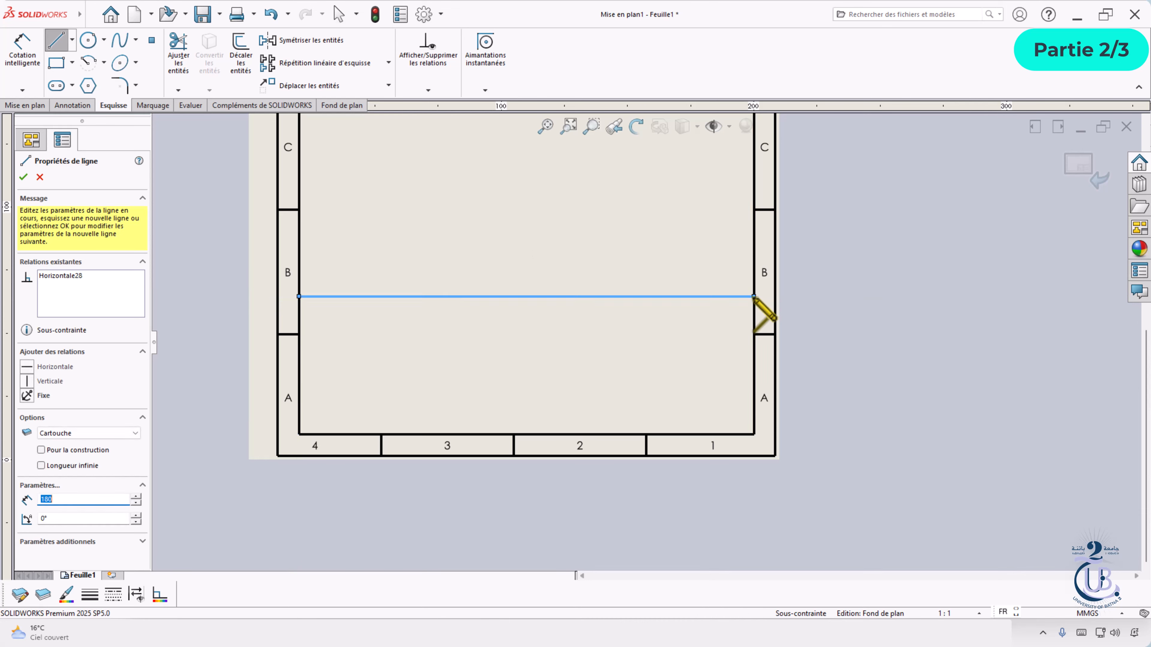
Step: Draw four more horizontal lines across the inner frame below the top line, dividing the title block into five rows
{"action": "left_click", "coordinate": [754, 325]}
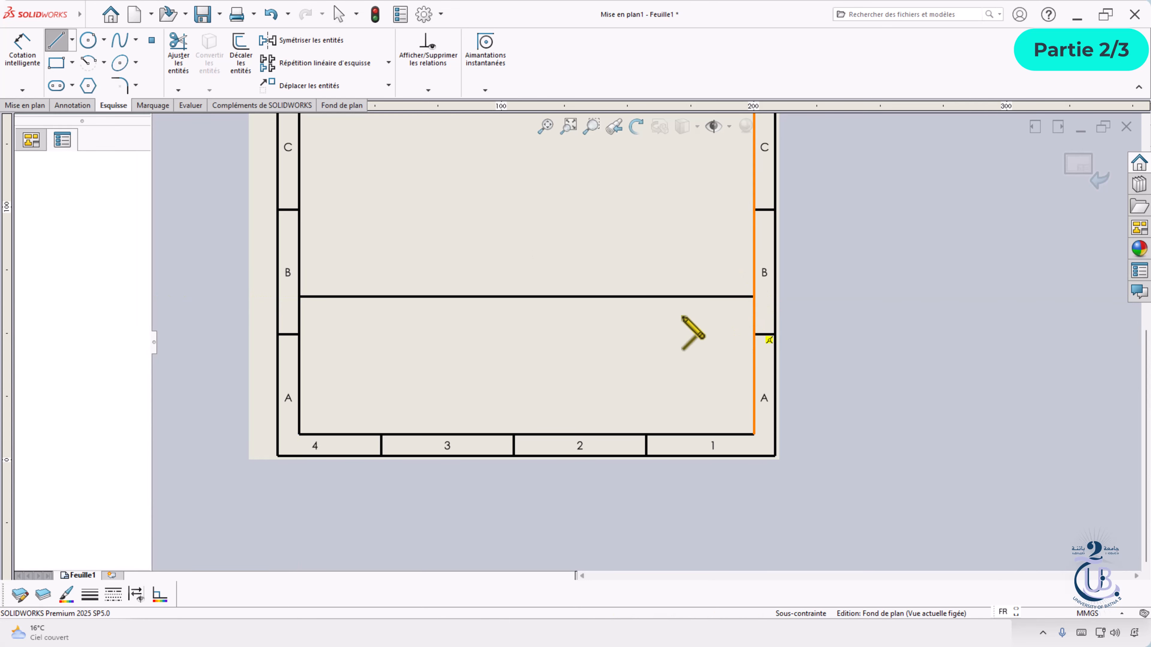
{"action": "left_click", "coordinate": [300, 326]}
{"action": "left_click", "coordinate": [301, 326]}
{"action": "left_click", "coordinate": [300, 350]}
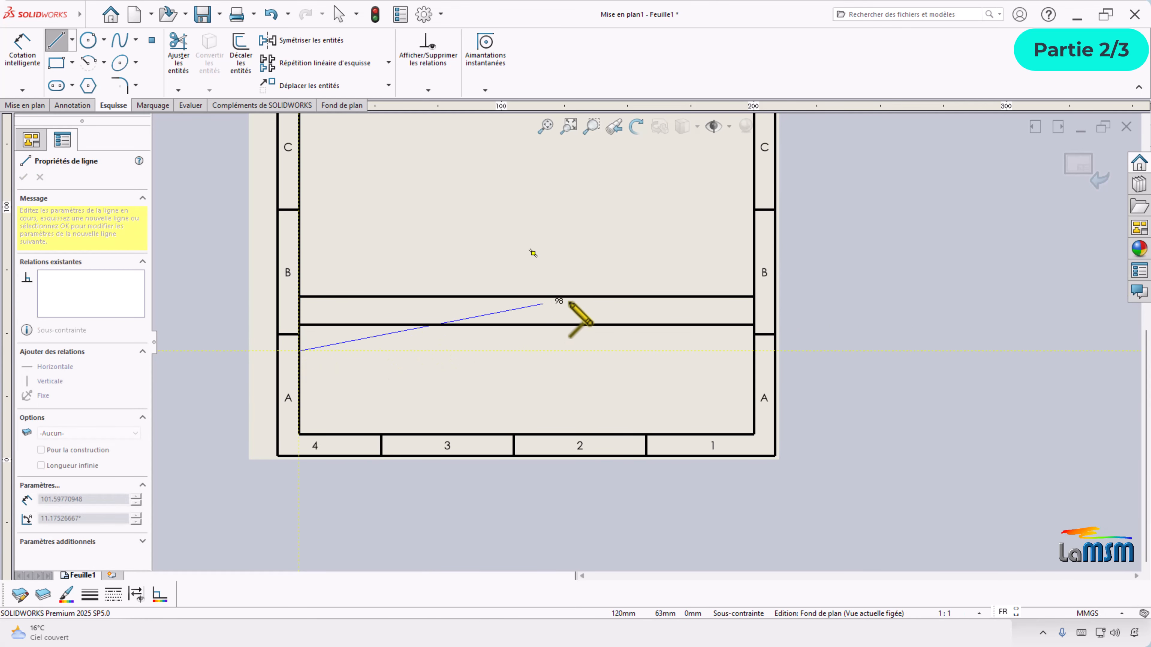
{"action": "double_click", "coordinate": [754, 351]}
{"action": "left_click", "coordinate": [771, 390]}
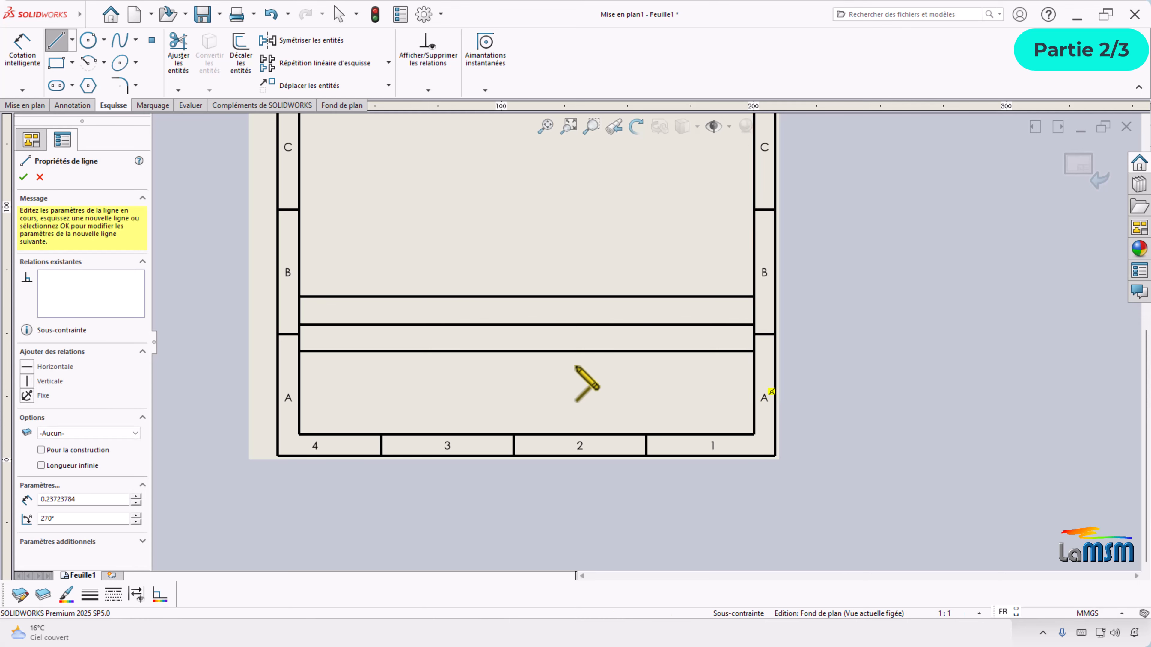
{"action": "double_click", "coordinate": [300, 375]}
{"action": "left_click", "coordinate": [300, 406]}
{"action": "double_click", "coordinate": [753, 407]}
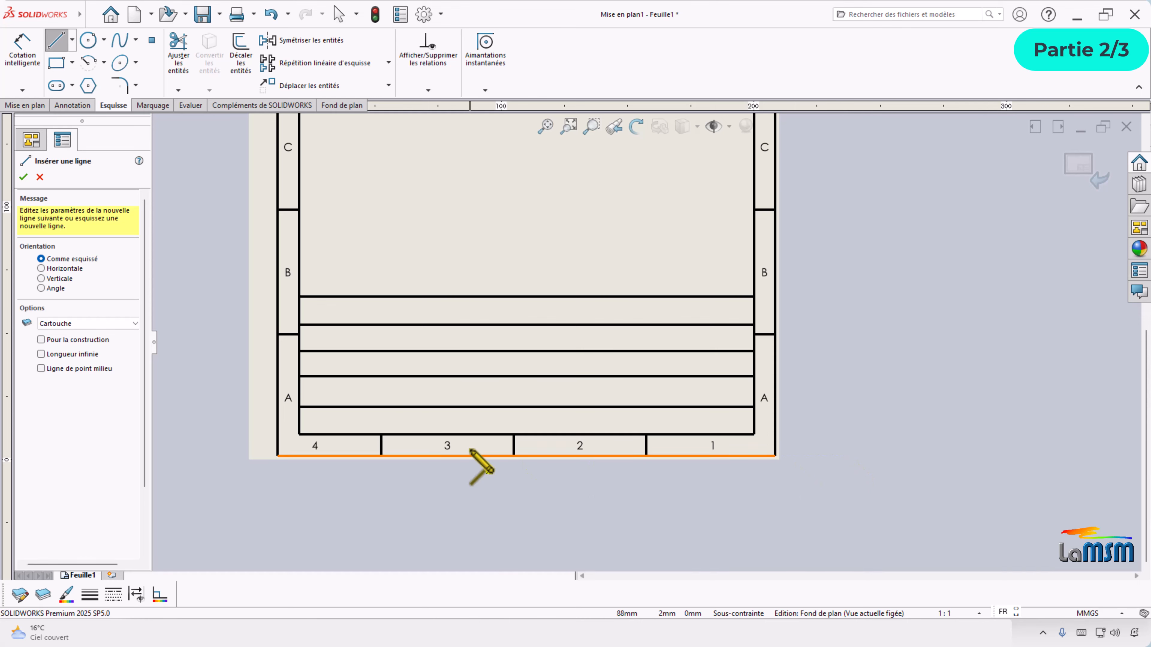
Step: Draw a vertical line through all five title block rows for the first column, and another one through the top two rows
{"action": "left_click", "coordinate": [411, 297]}
{"action": "double_click", "coordinate": [411, 434]}
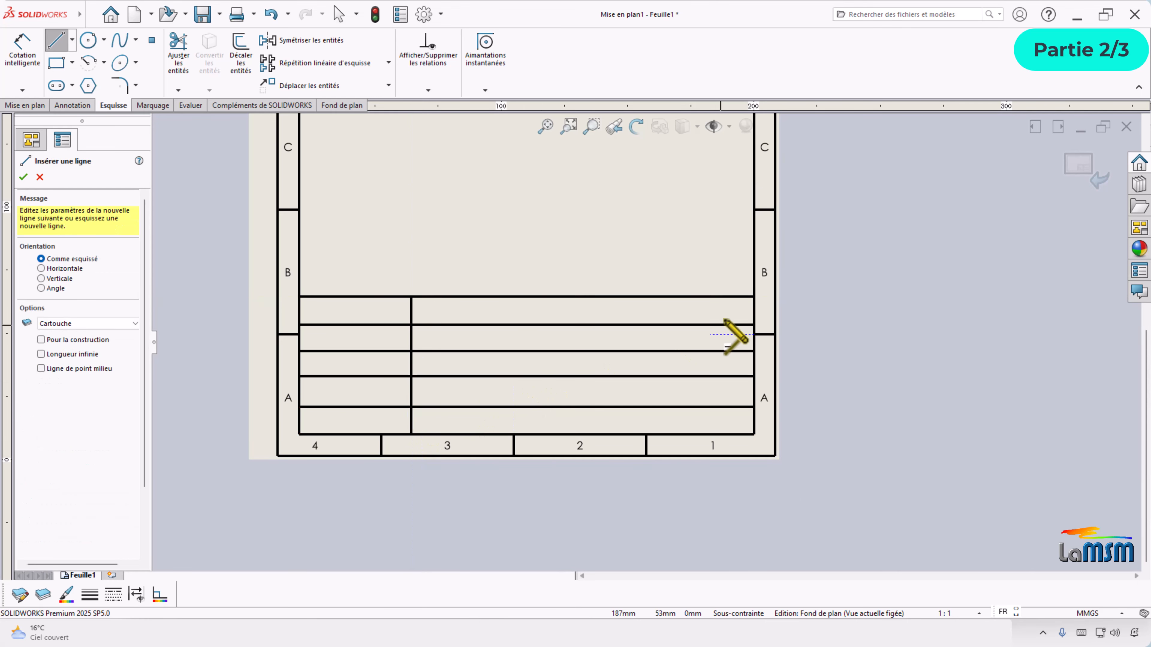
{"action": "left_click", "coordinate": [567, 296]}
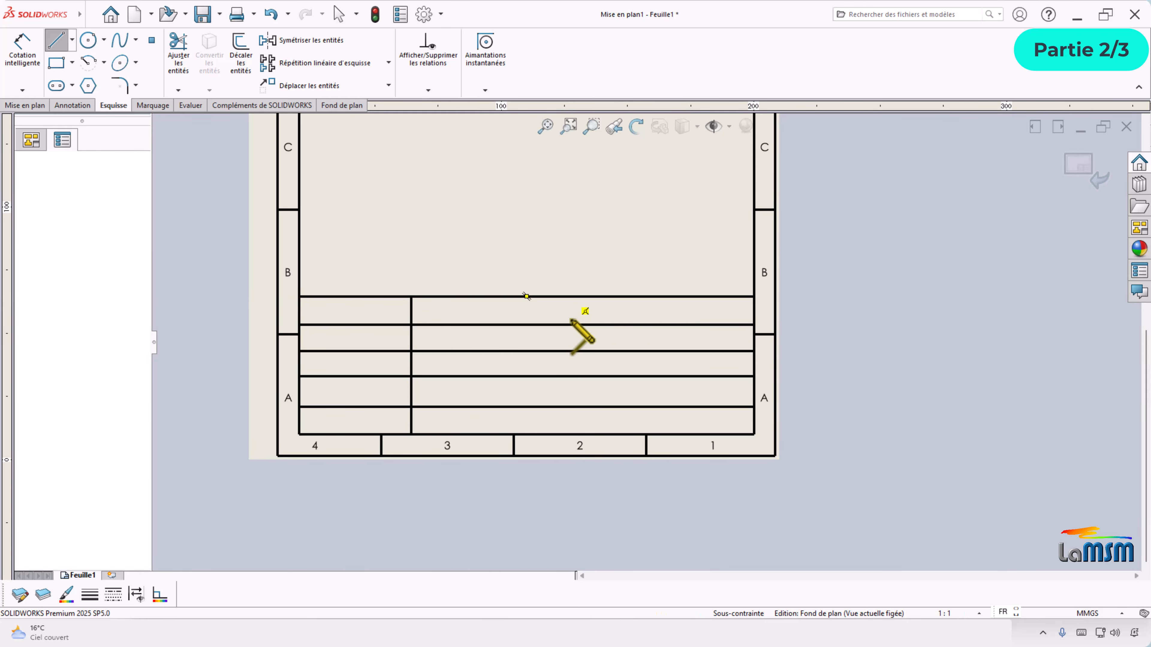
{"action": "left_click", "coordinate": [567, 350]}
{"action": "key", "text": "Escape"}
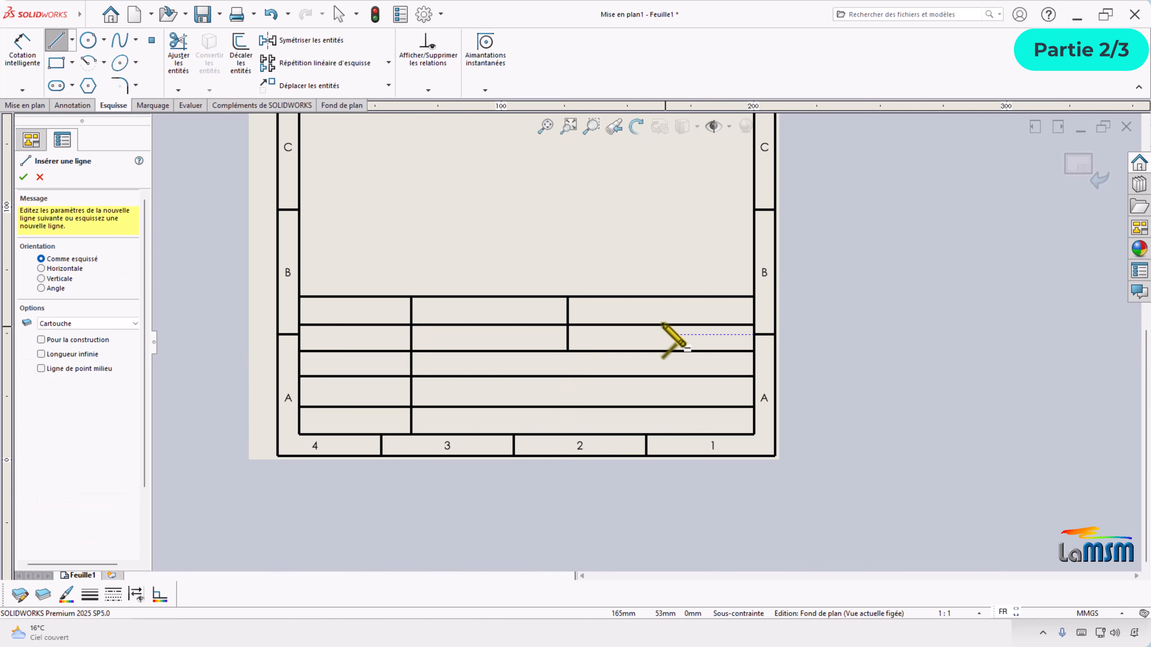
Step: Draw a vertical line near the right border through the second to fourth rows, and a short one in the bottom row
{"action": "left_click", "coordinate": [675, 325]}
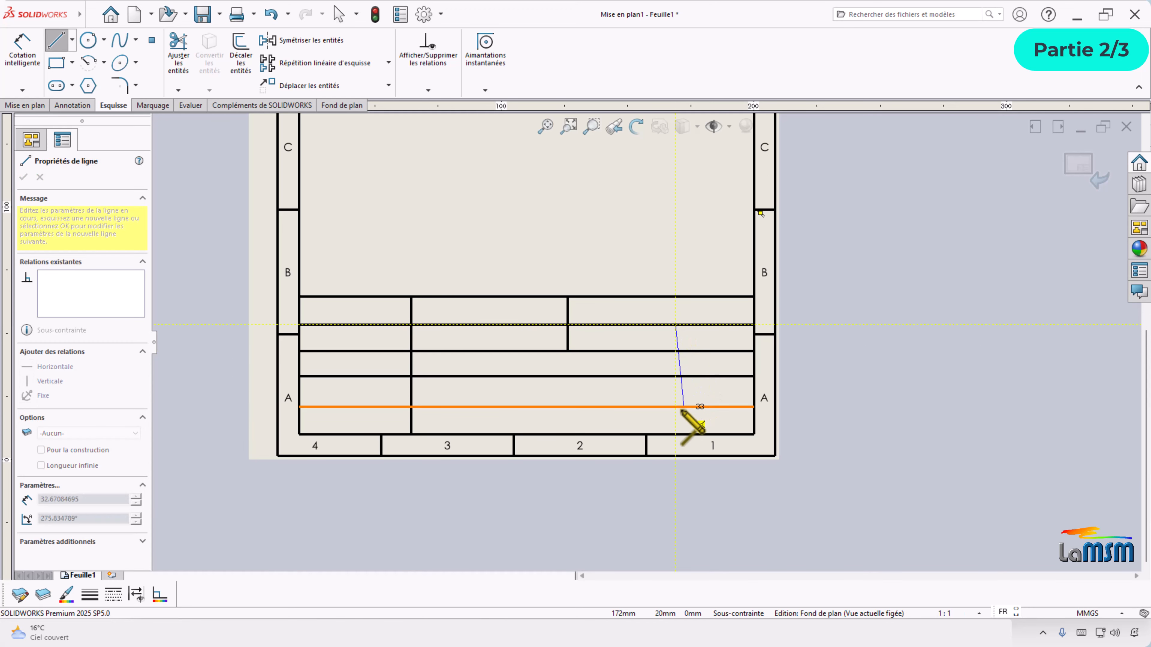
{"action": "left_click", "coordinate": [675, 406]}
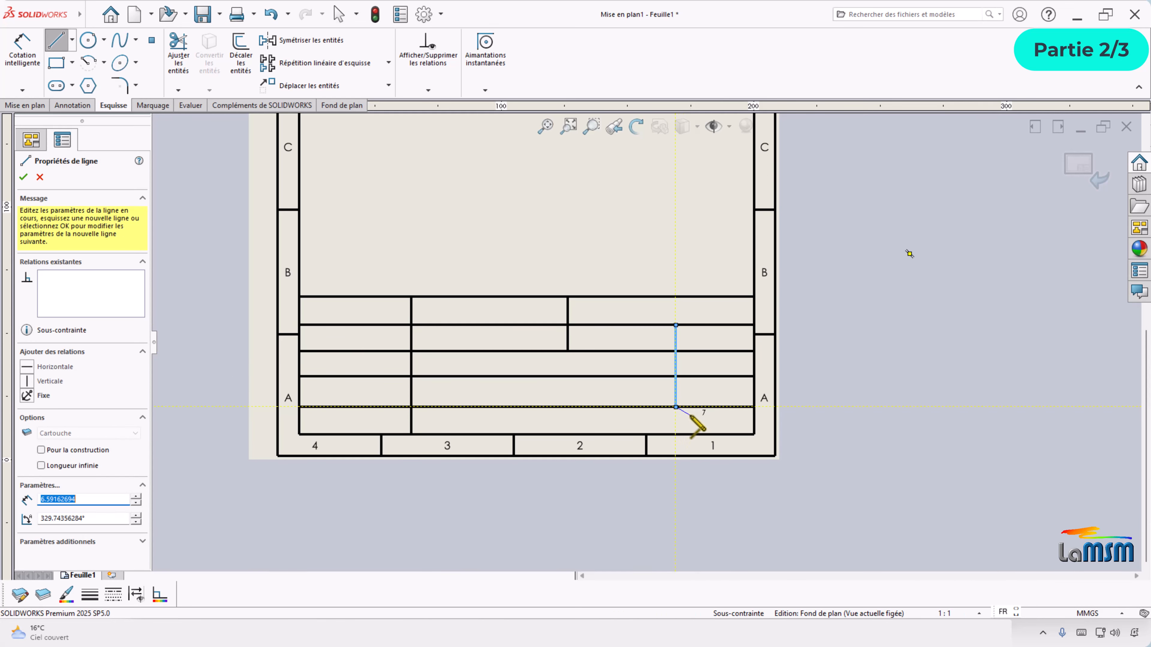
{"action": "key", "text": "Escape"}
{"action": "left_click", "coordinate": [658, 406]}
{"action": "left_click", "coordinate": [657, 434]}
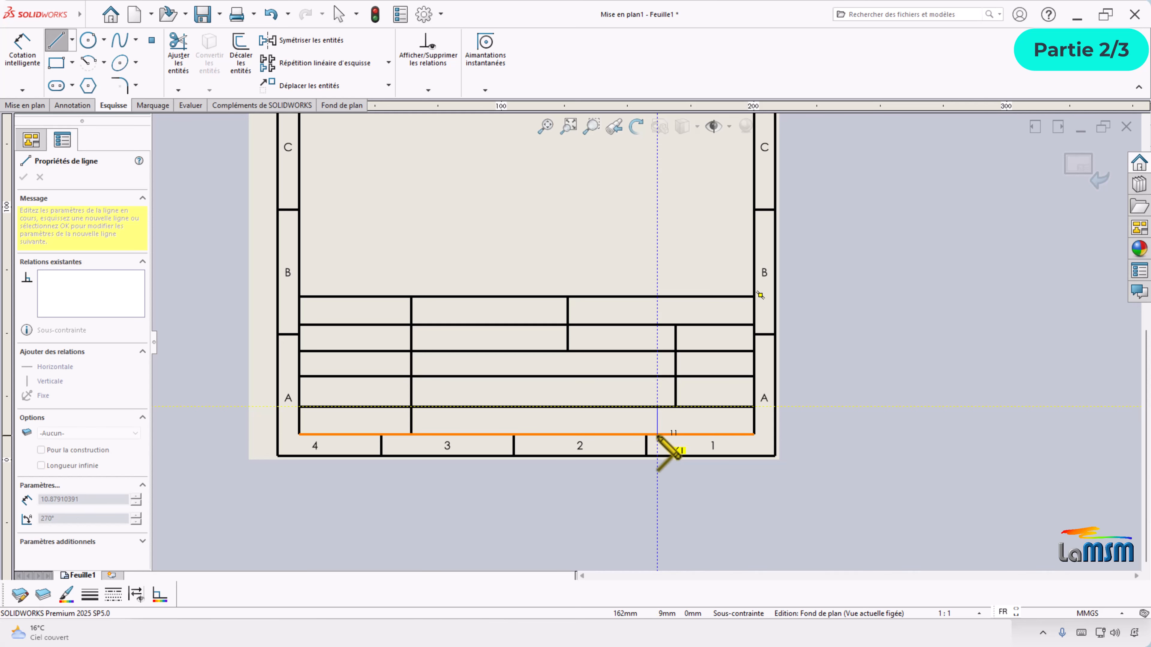
{"action": "key", "text": "Escape"}
{"action": "key", "text": "Escape"}
Step: Trim the inner row lines to leave one large central cell and one tall cell at the right of the title block
{"action": "left_click", "coordinate": [178, 53]}
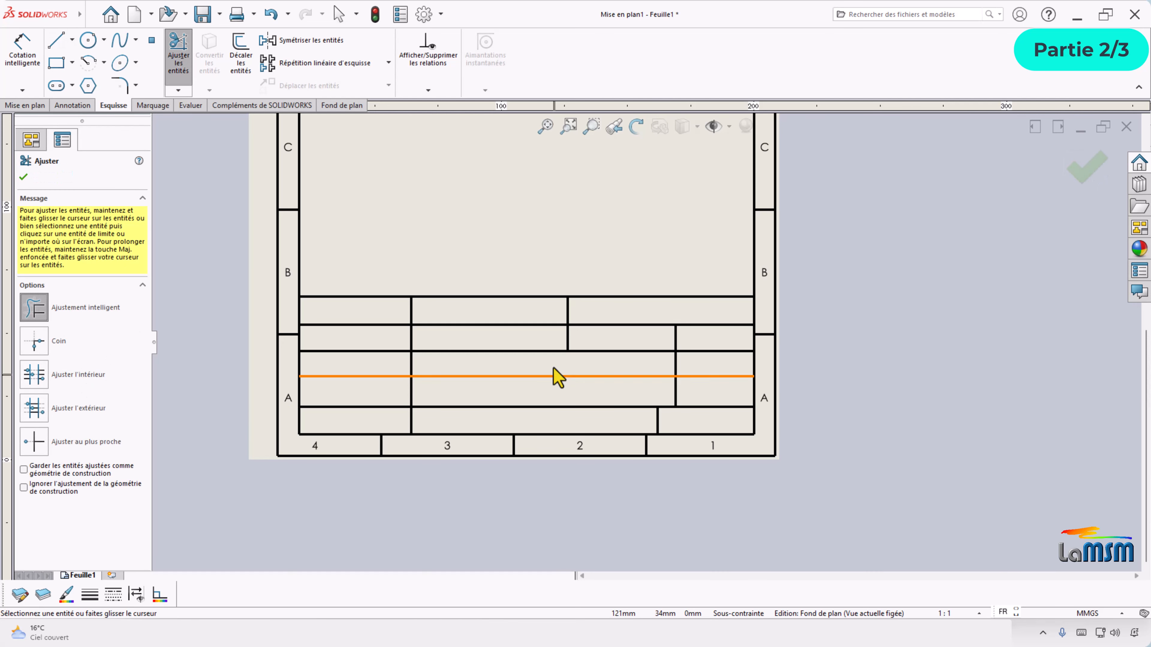
{"action": "left_click", "coordinate": [552, 377]}
{"action": "left_click_drag", "start_coordinate": [718, 351], "coordinate": [727, 390]}
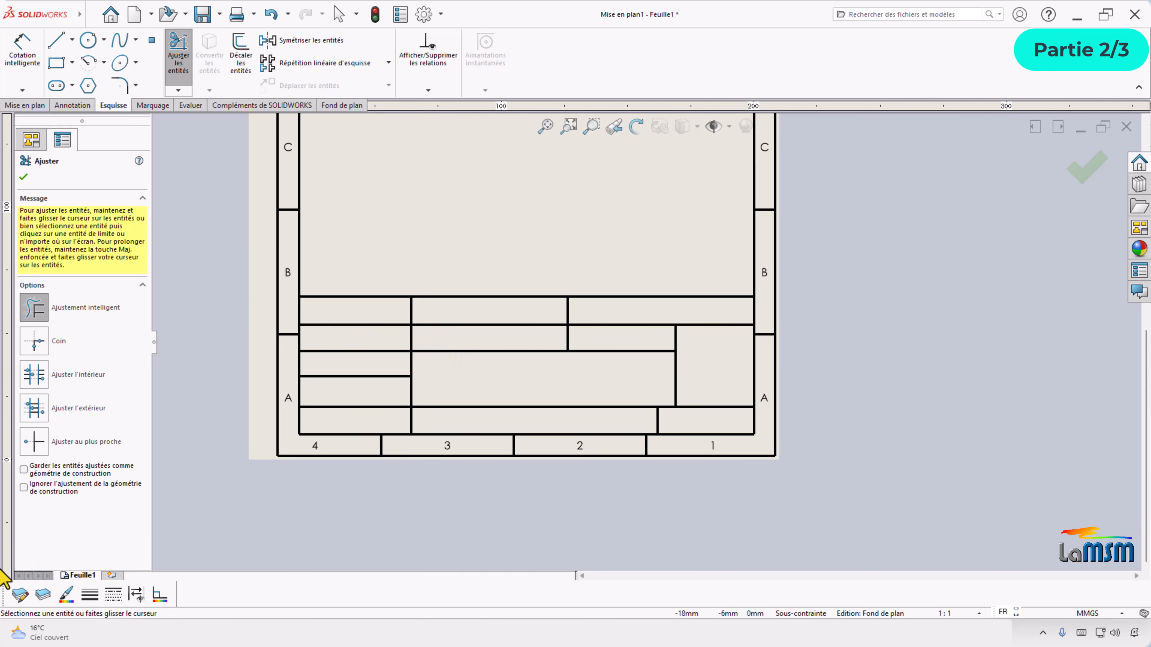
Step: Switch the current layer to Cotation and dimension the title block's bottom row to a height of 8 mm
{"action": "left_click", "coordinate": [114, 563]}
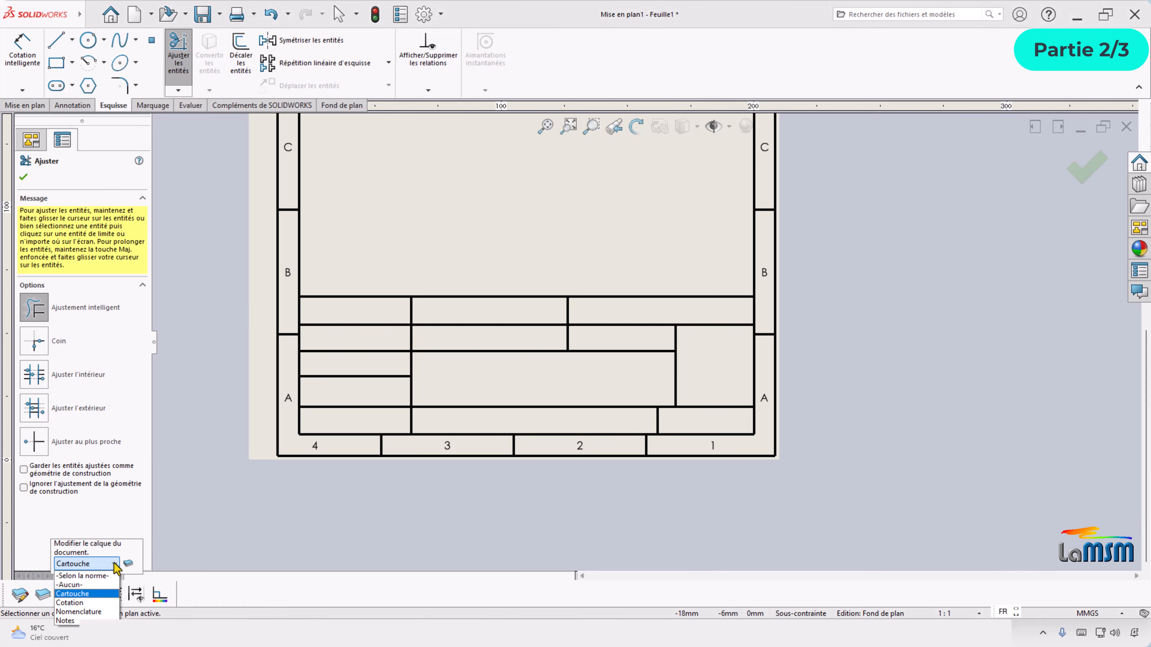
{"action": "left_click", "coordinate": [76, 603]}
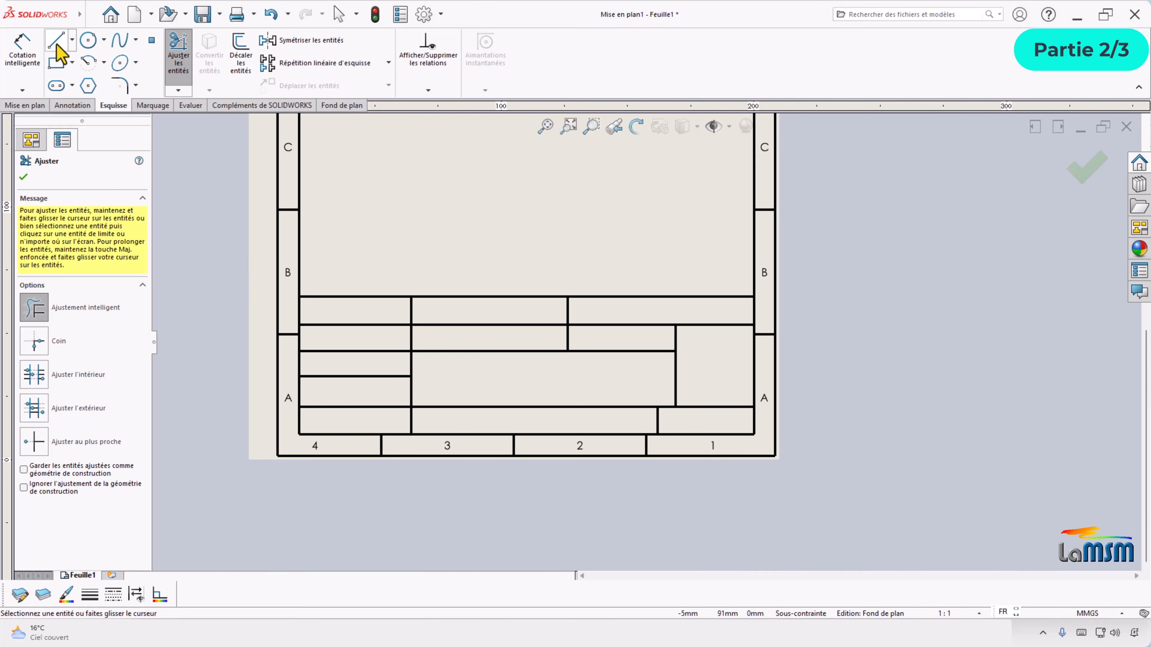
{"action": "left_click", "coordinate": [22, 49]}
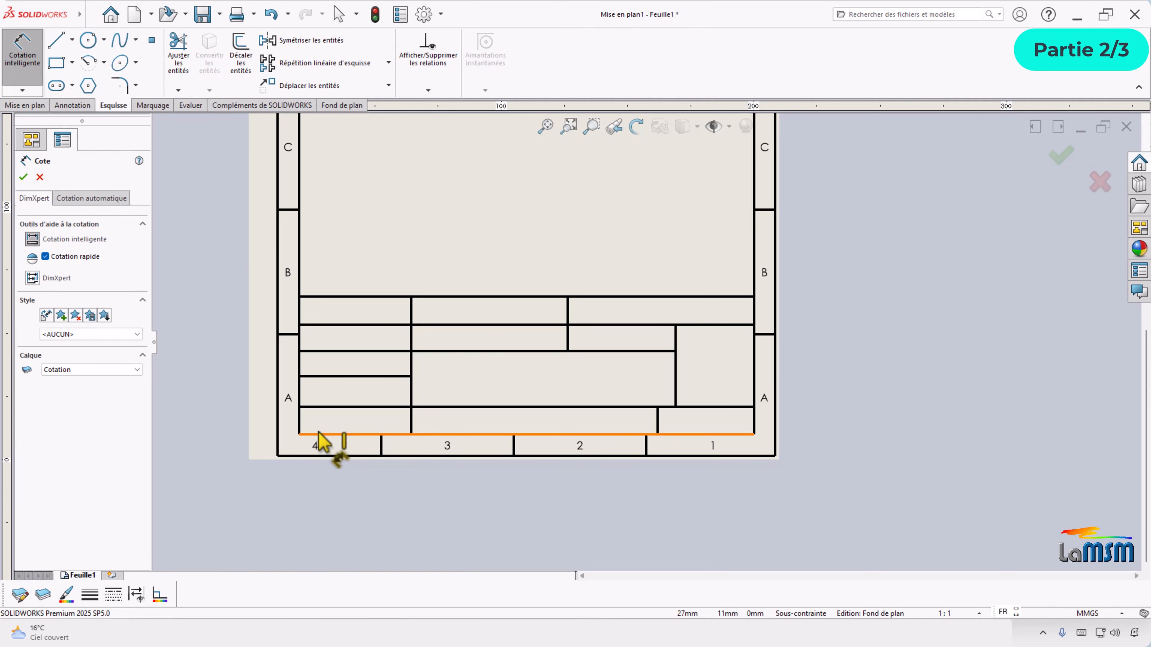
{"action": "left_click", "coordinate": [321, 435]}
{"action": "left_click", "coordinate": [308, 407]}
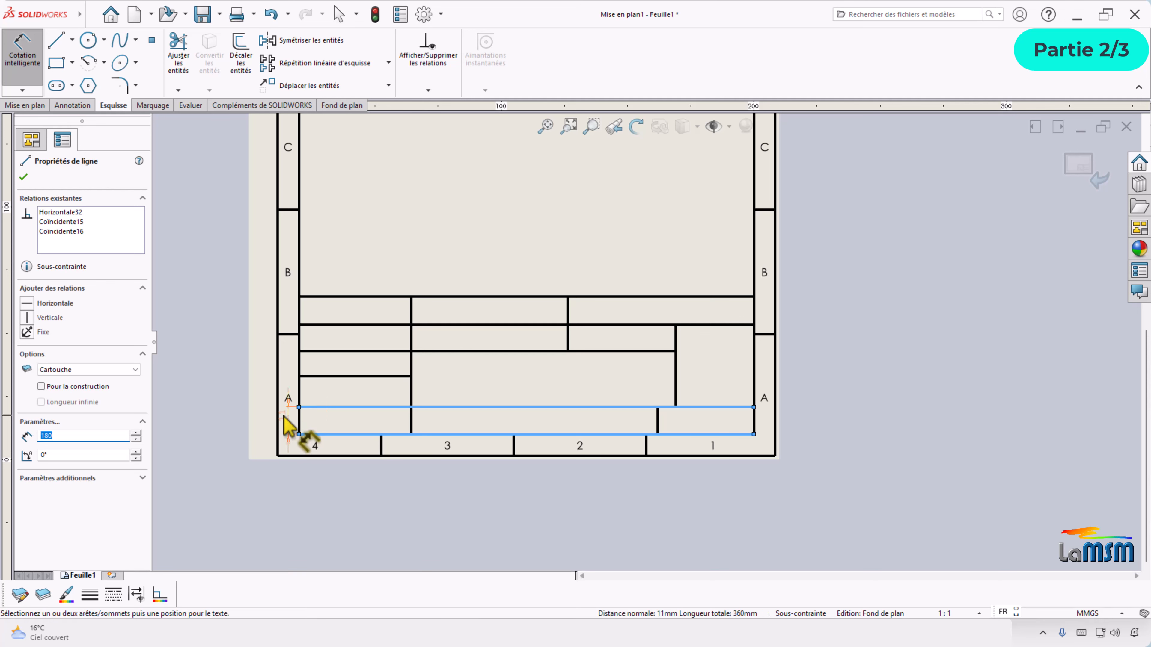
{"action": "left_click", "coordinate": [289, 426]}
{"action": "key", "text": "Return"}
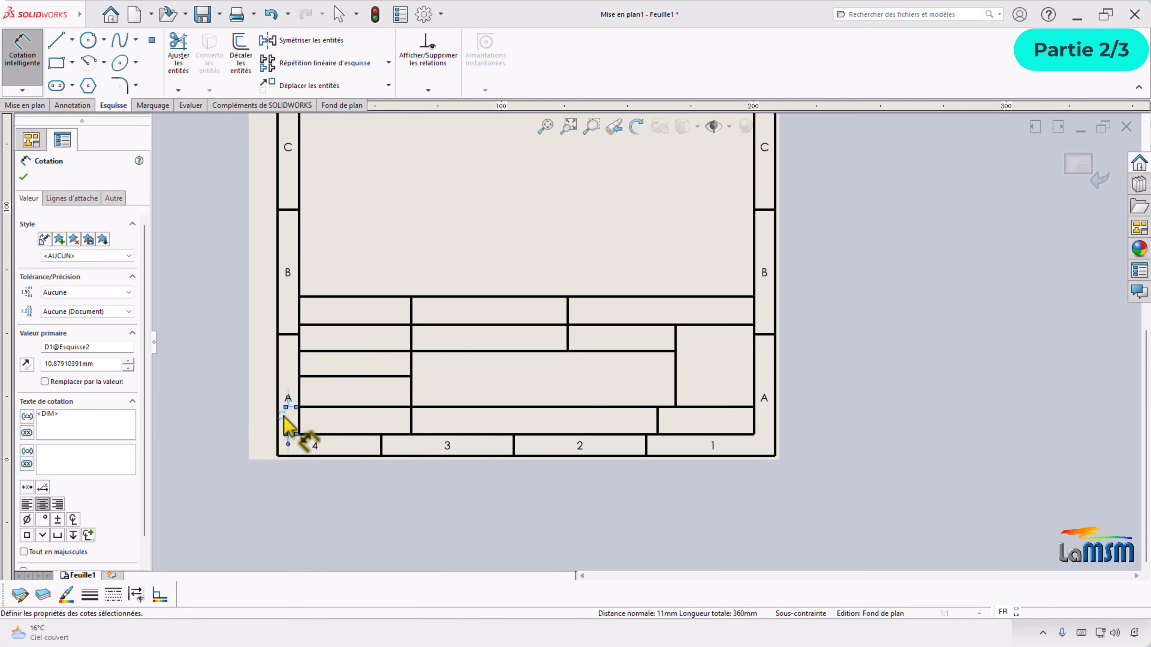
Step: Dimension the height of the second row from the bottom of the title block to 8 mm
{"action": "left_click", "coordinate": [361, 414]}
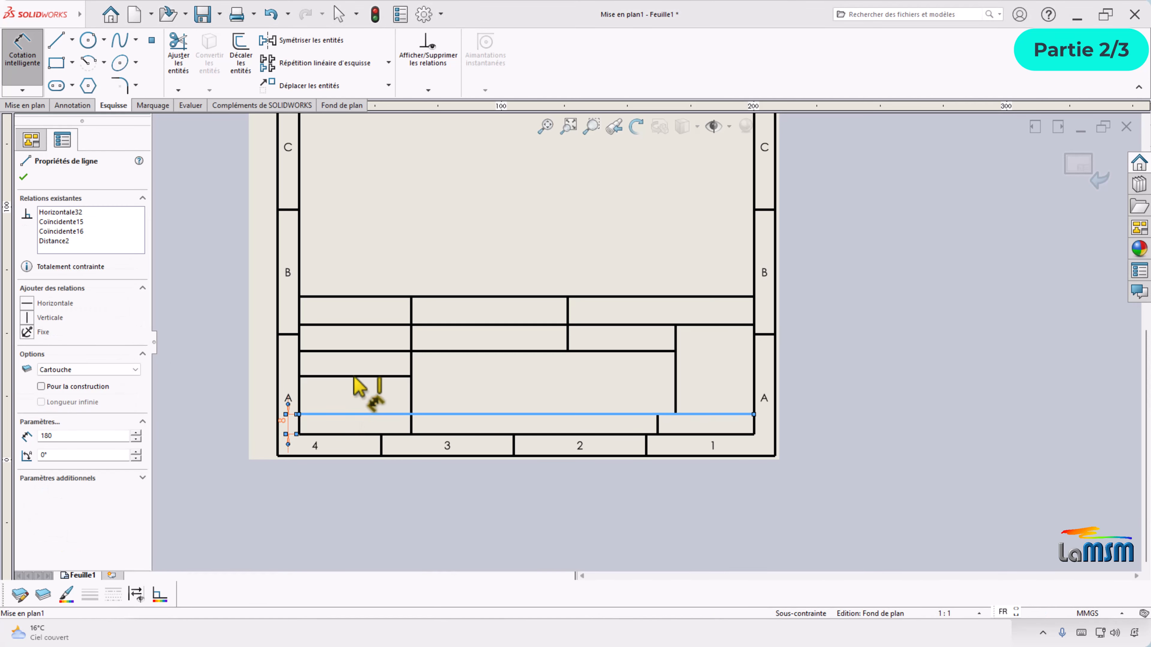
{"action": "left_click", "coordinate": [355, 376]}
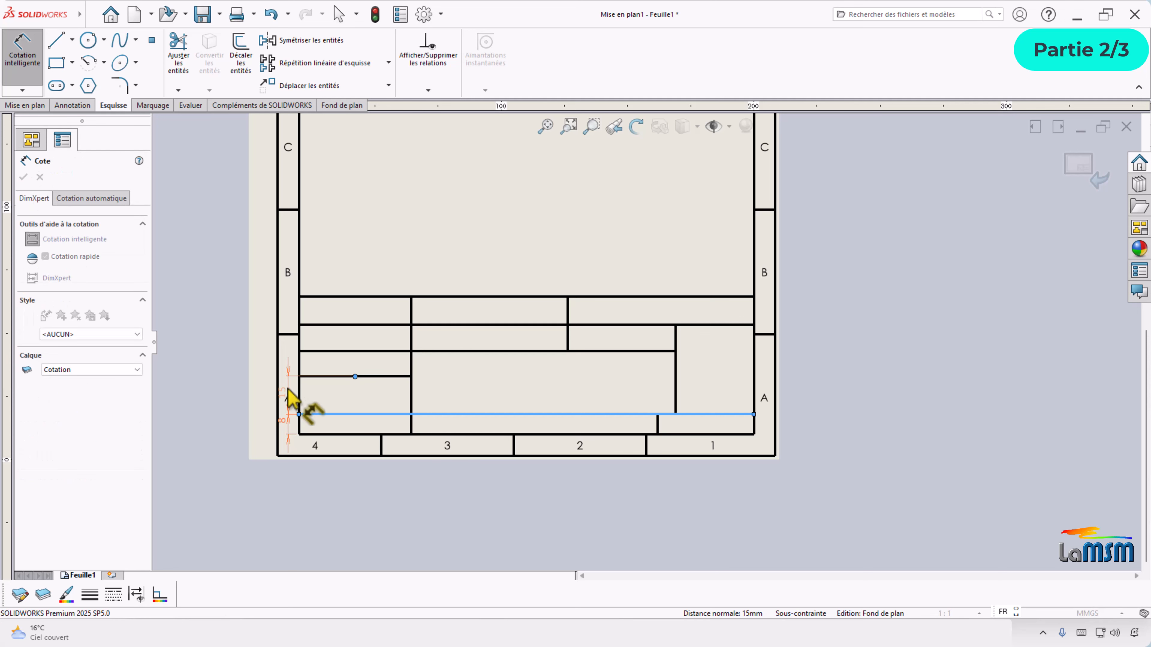
{"action": "left_click", "coordinate": [288, 388]}
{"action": "key", "text": "Return"}
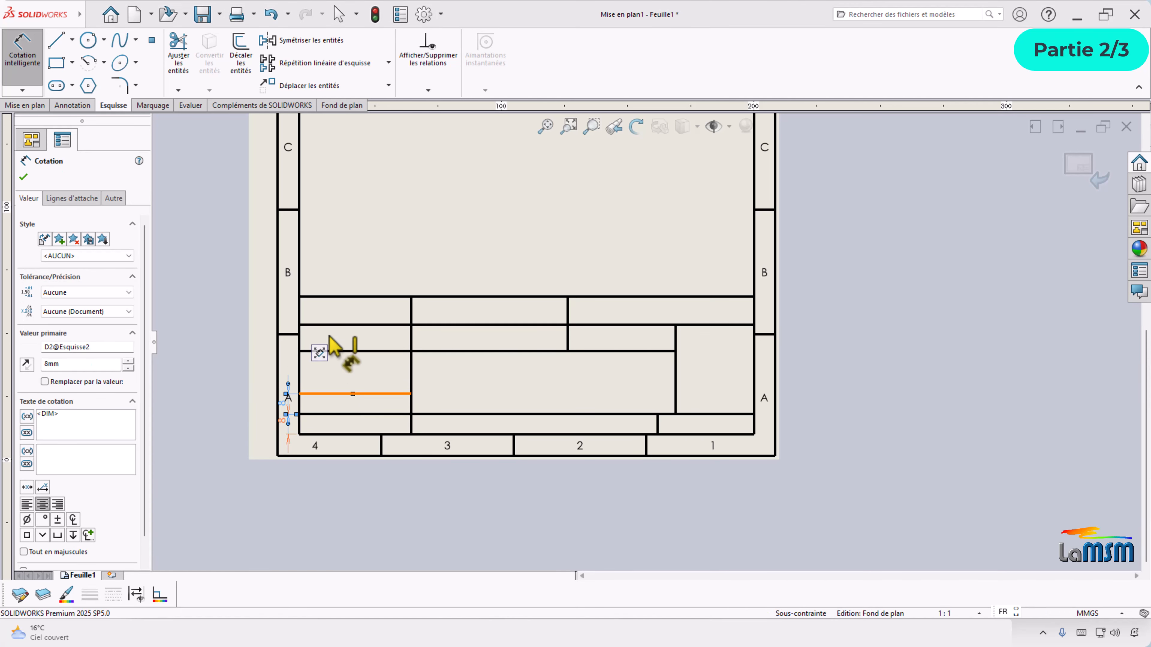
Step: Dimension the third and fourth rows from the bottom of the title block to a height of 8 mm each
{"action": "left_click", "coordinate": [335, 393]}
{"action": "left_click", "coordinate": [331, 351]}
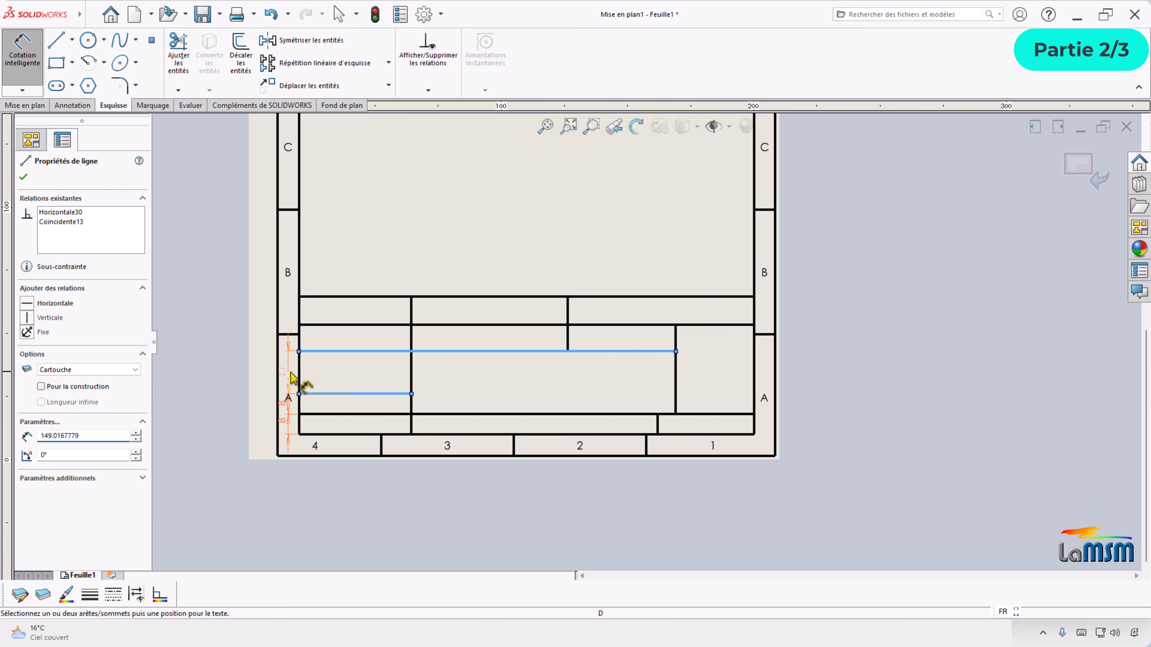
{"action": "left_click", "coordinate": [290, 372]}
{"action": "type", "text": "8"}
{"action": "key", "text": "Return"}
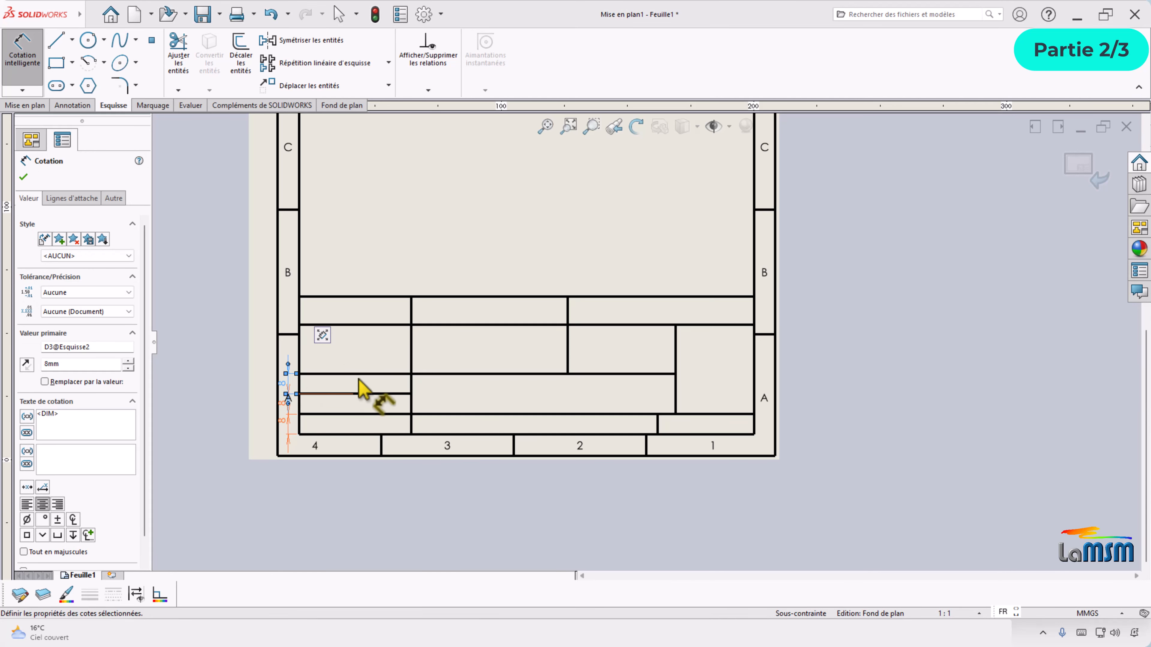
{"action": "left_click", "coordinate": [368, 373]}
{"action": "left_click", "coordinate": [368, 325]}
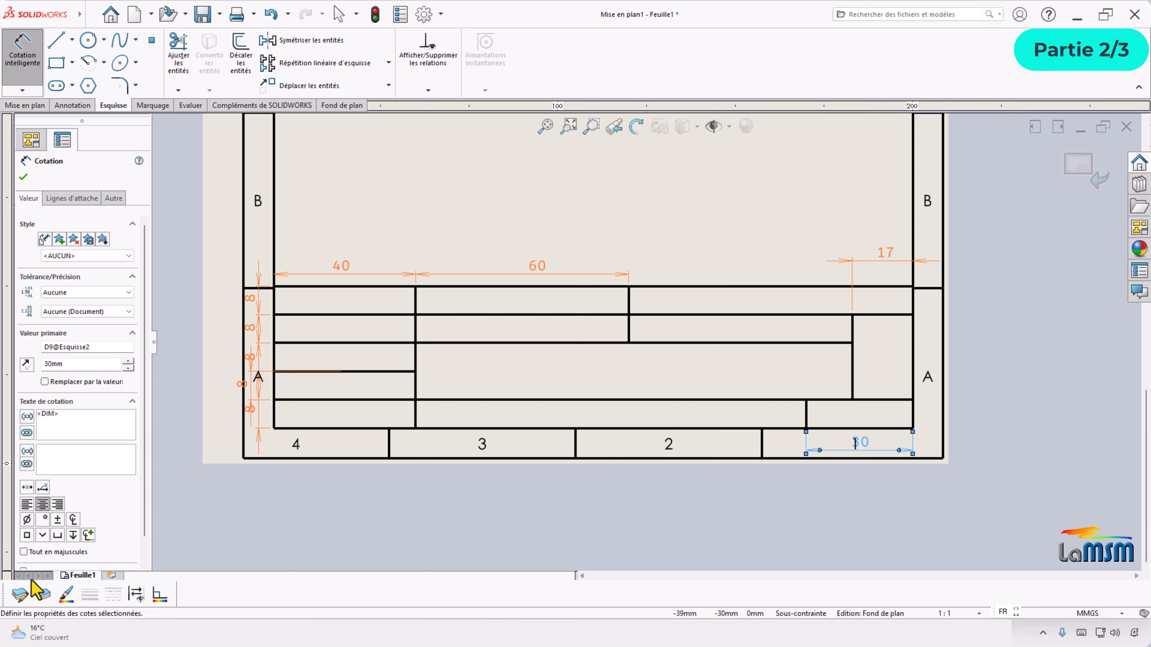
Step: Make Cartouche the active layer and hide the Cotation layer
{"action": "left_click", "coordinate": [20, 595]}
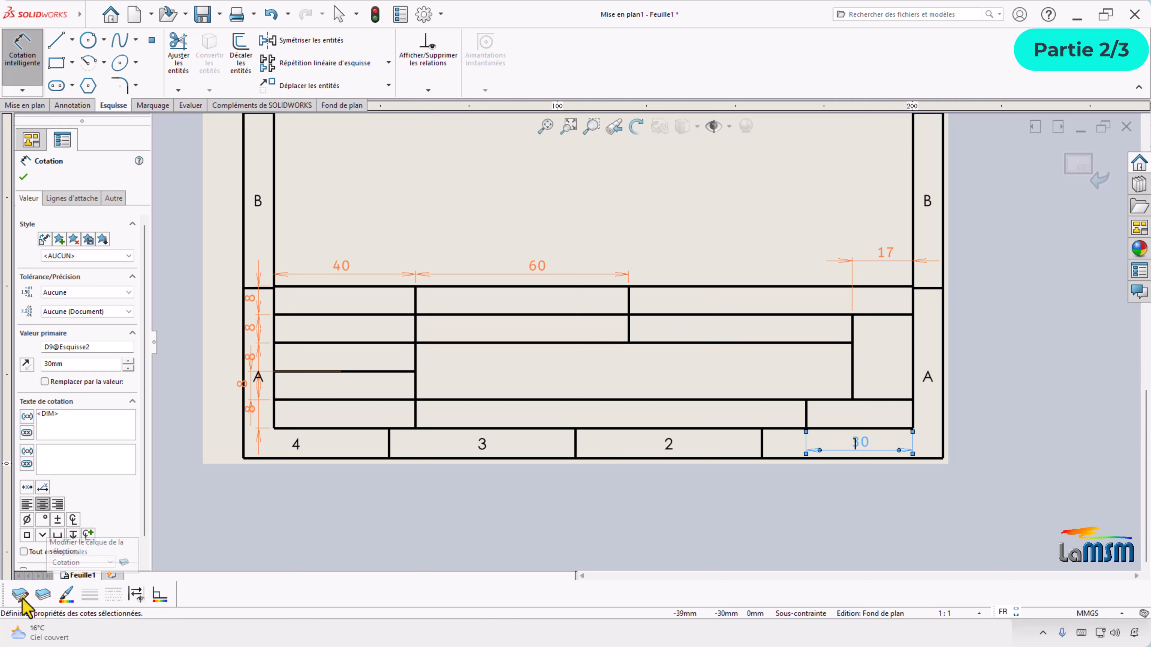
{"action": "left_click", "coordinate": [111, 563]}
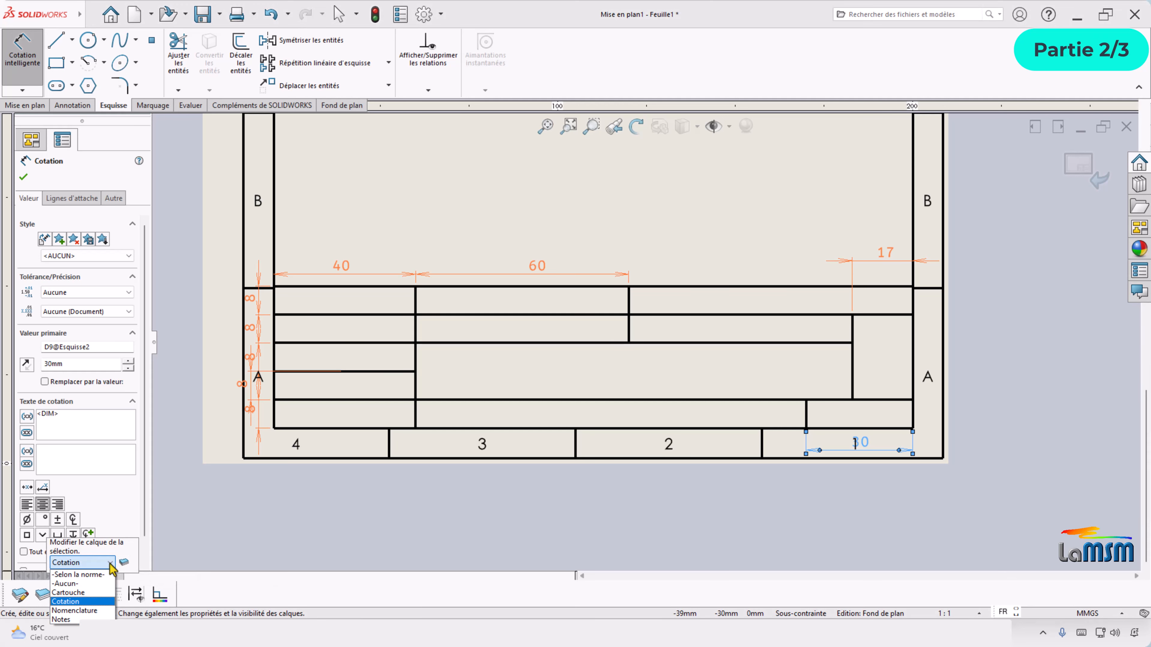
{"action": "left_click", "coordinate": [79, 592]}
{"action": "left_click", "coordinate": [68, 595]}
{"action": "left_click", "coordinate": [247, 196]}
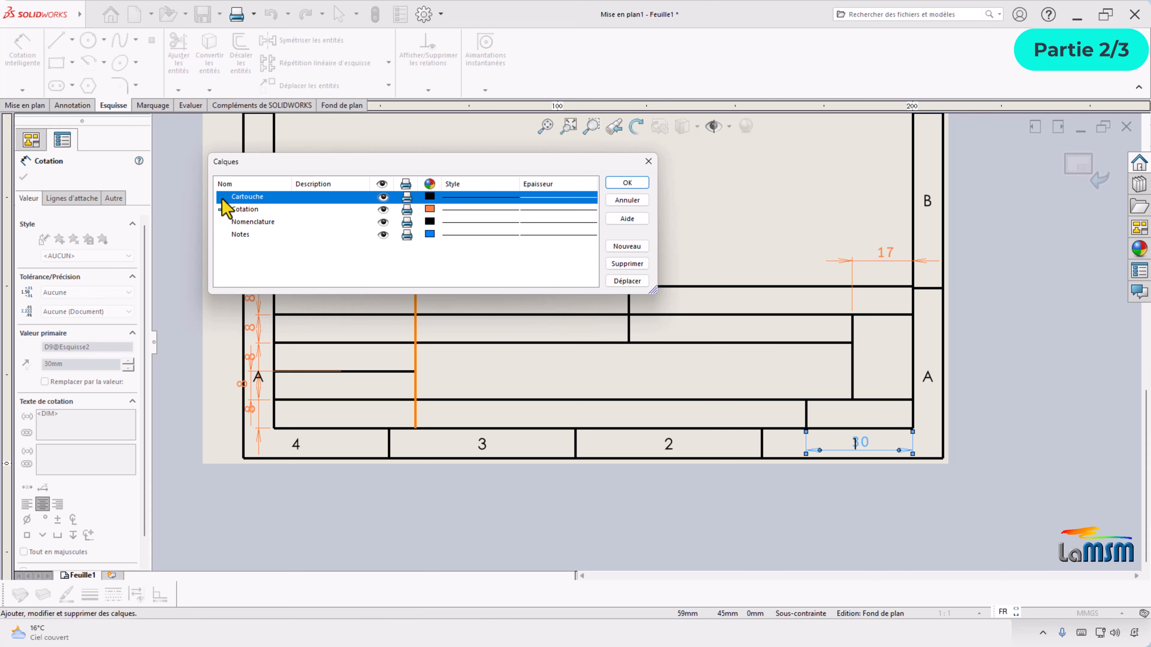
{"action": "left_click", "coordinate": [247, 209]}
{"action": "left_click", "coordinate": [383, 209]}
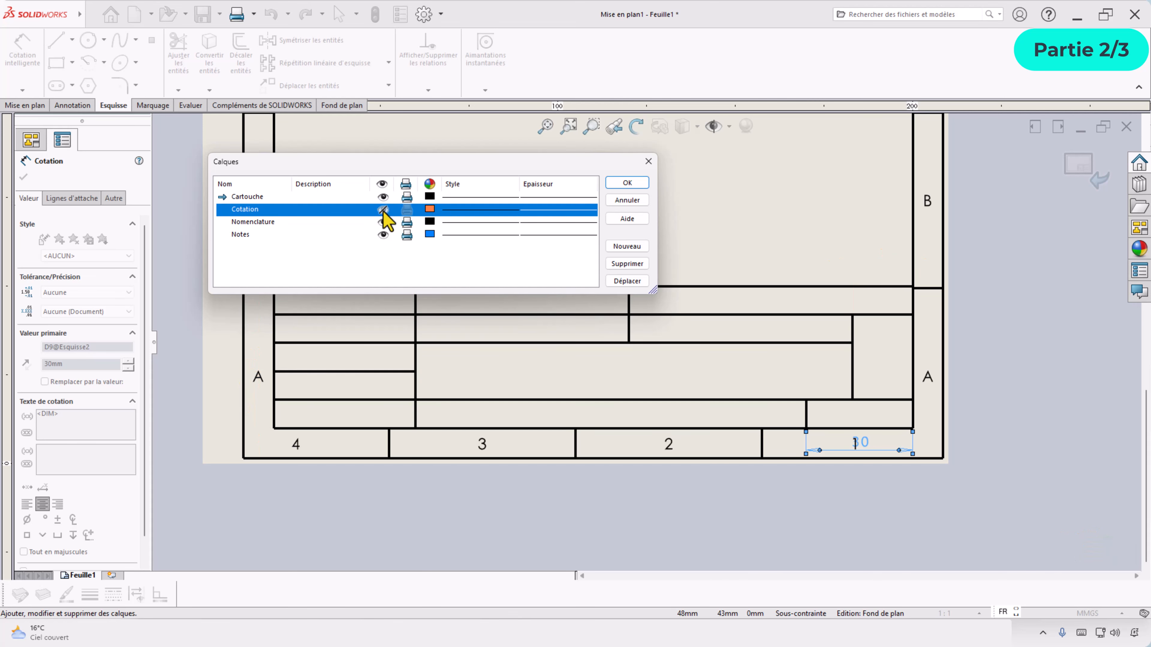
{"action": "left_click", "coordinate": [636, 185]}
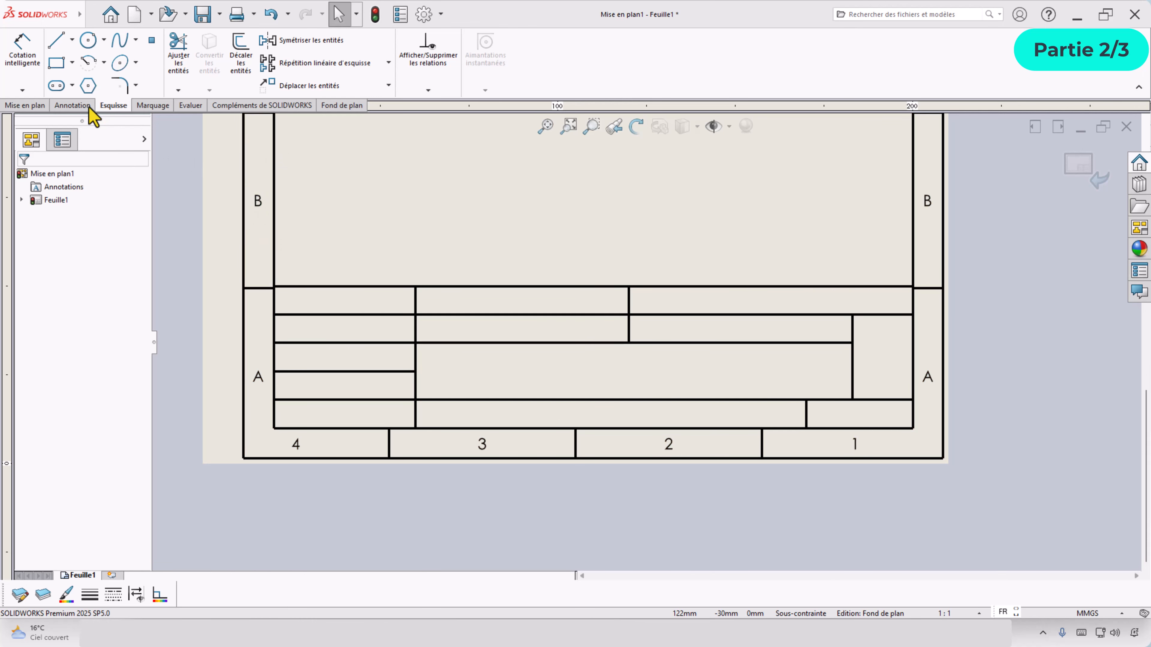
Step: Add the notes "Projet :" and "Format :" in the first cells of the title block's top two rows
{"action": "left_click", "coordinate": [74, 105]}
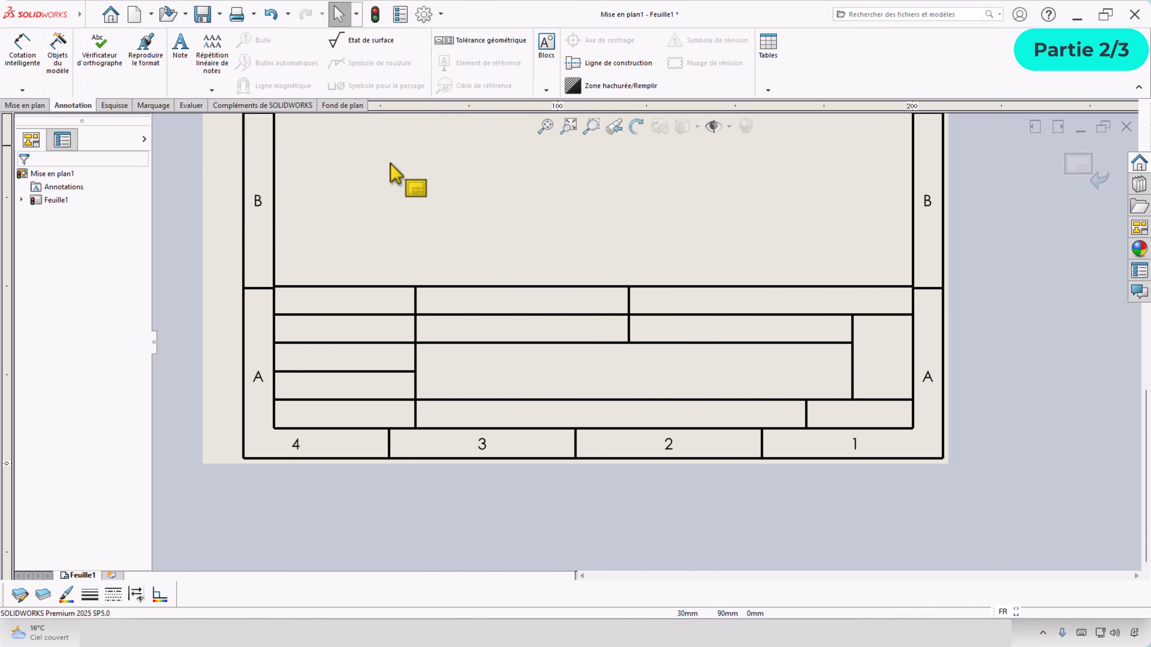
{"action": "left_click", "coordinate": [182, 48]}
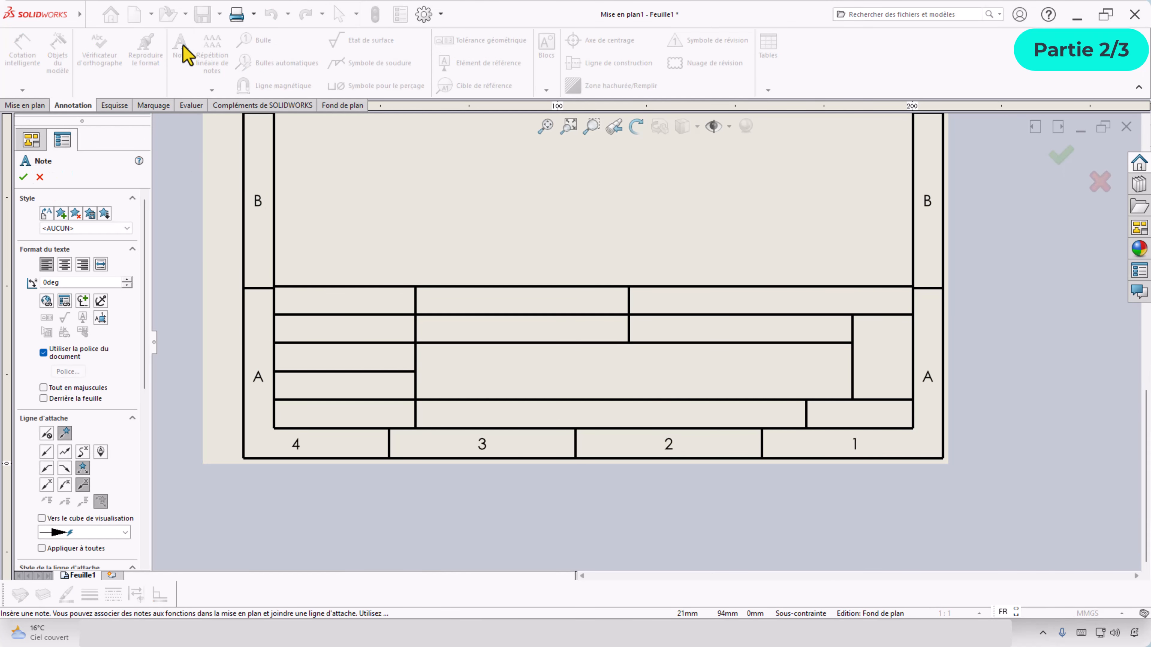
{"action": "left_click", "coordinate": [284, 292]}
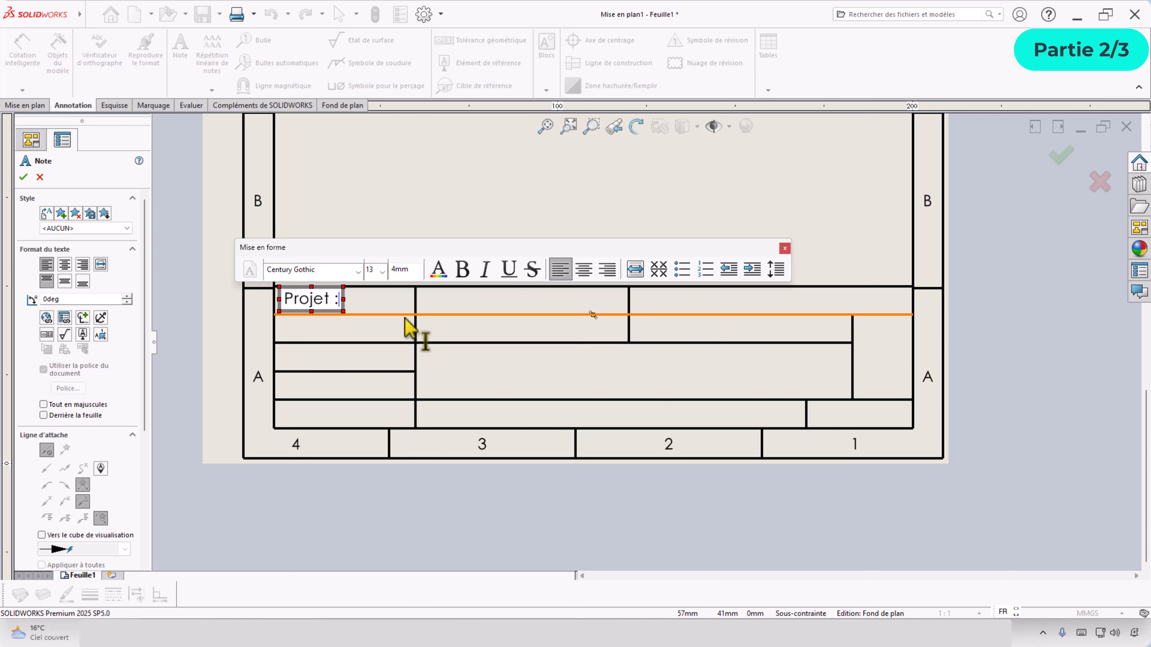
{"action": "left_click", "coordinate": [453, 312]}
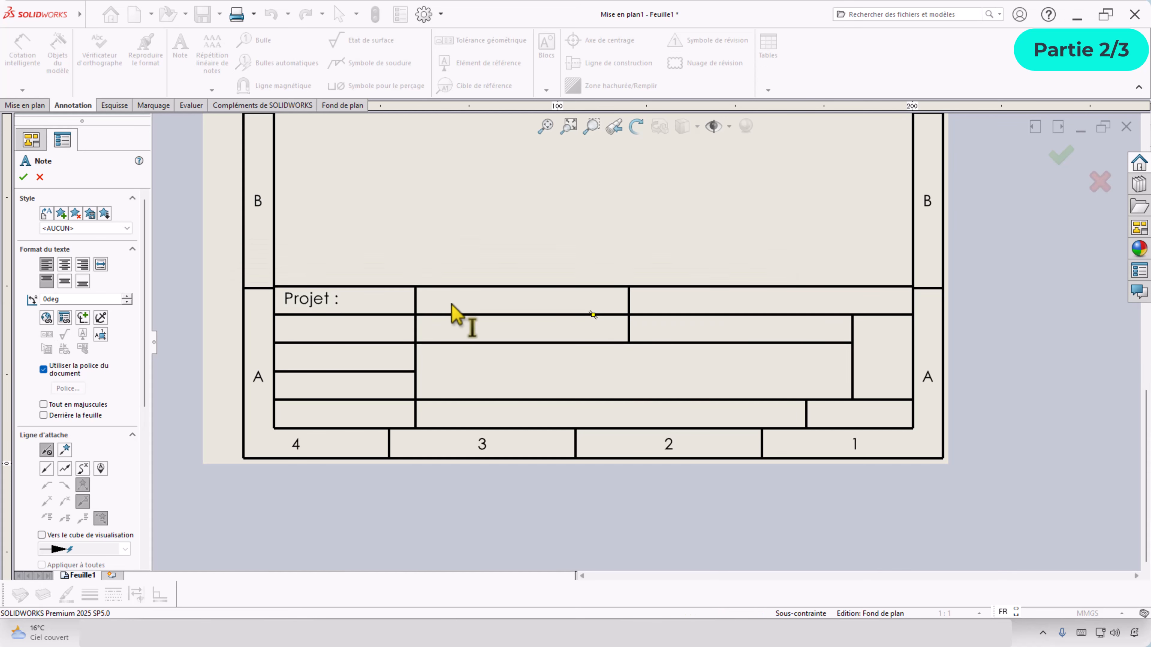
{"action": "left_click", "coordinate": [284, 329]}
{"action": "key", "text": "Delete"}
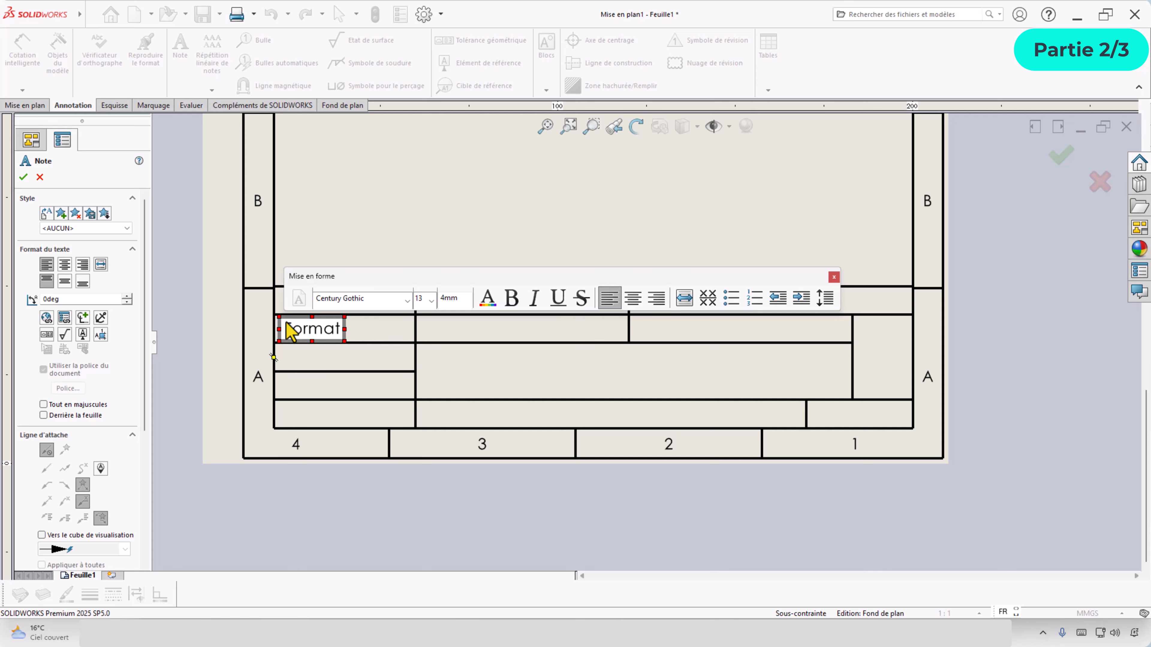
{"action": "type", "text": "Format  :"}
{"action": "left_click", "coordinate": [393, 234]}
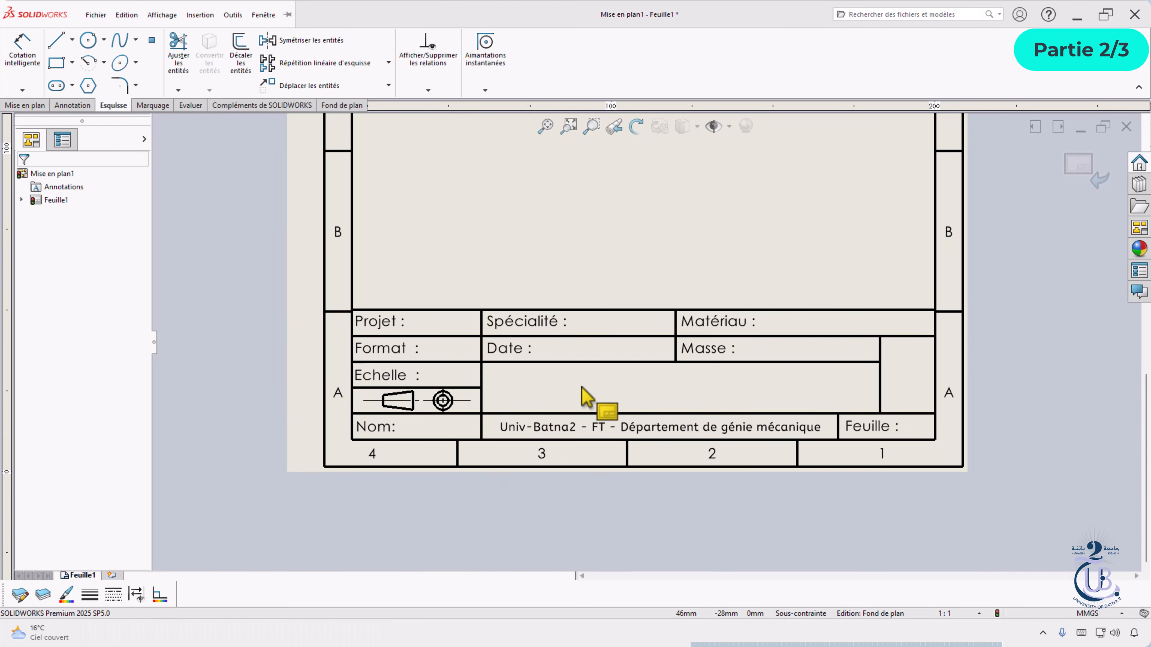
Step: Insert the university logo as a sketch picture and shrink it to about 19 × 27 mm over the title block's tall right-hand cell
{"action": "left_click", "coordinate": [186, 14]}
{"action": "left_click", "coordinate": [222, 152]}
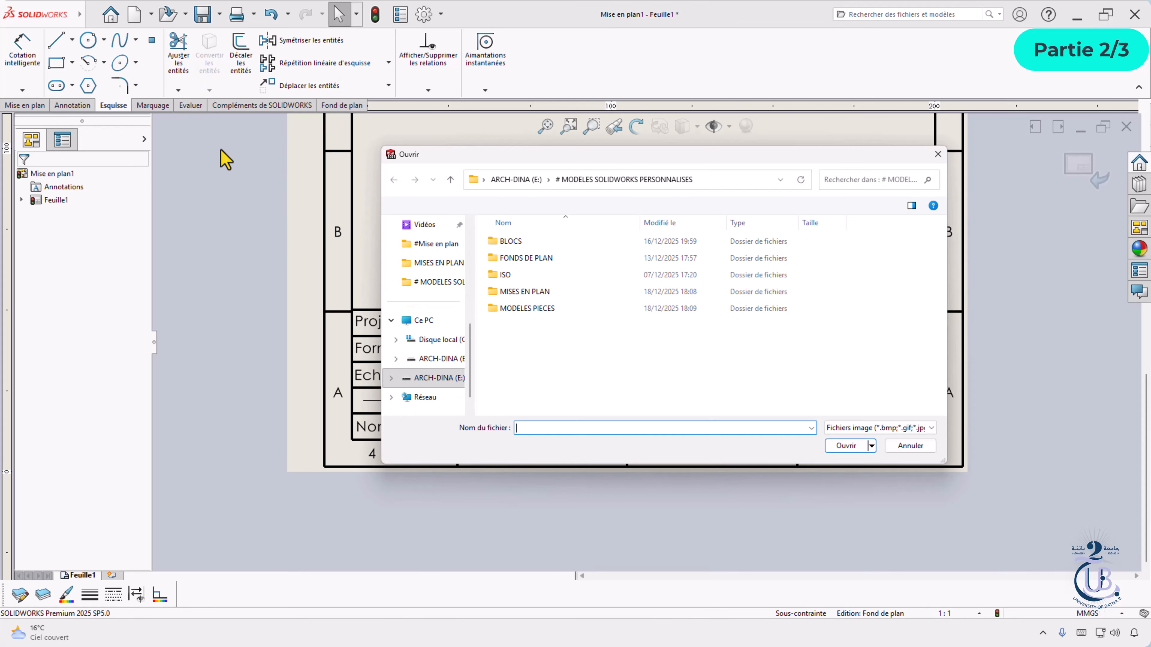
{"action": "scroll", "coordinate": [436, 257], "scroll_direction": "up", "scroll_amount": 5}
{"action": "left_click", "coordinate": [430, 323]}
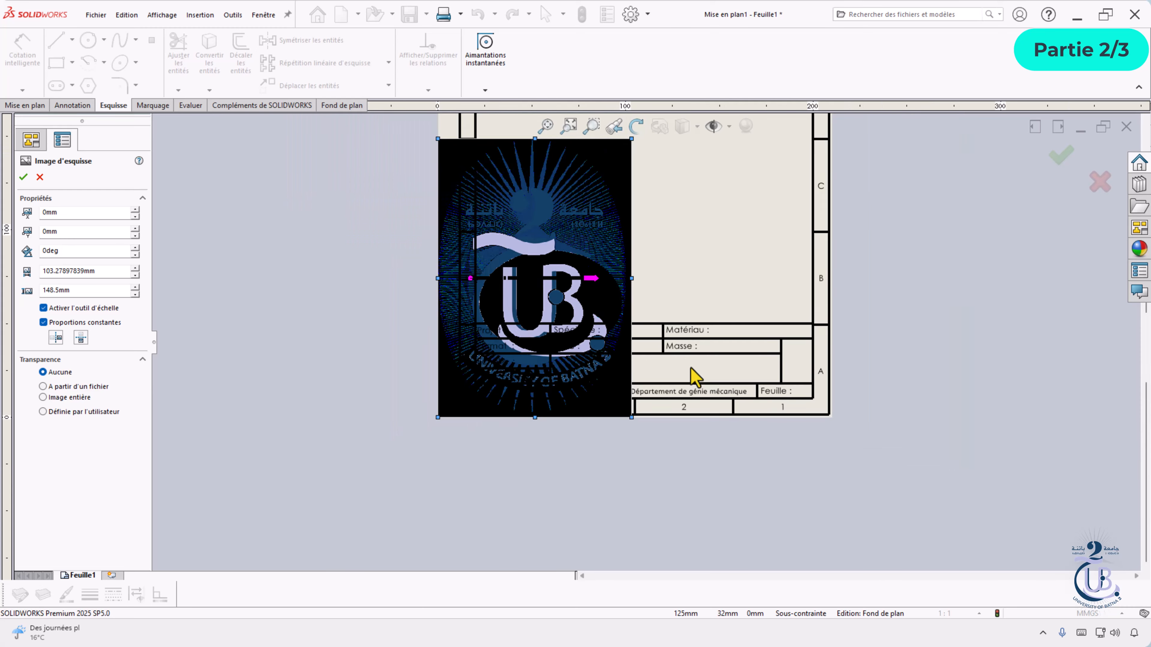
{"action": "scroll", "coordinate": [695, 376], "scroll_direction": "up", "scroll_amount": 2}
{"action": "mouse_move", "coordinate": [636, 201]}
{"action": "left_mouse_down"}
{"action": "mouse_move", "coordinate": [526, 358]}
{"action": "mouse_move", "coordinate": [617, 334]}
{"action": "mouse_move", "coordinate": [753, 346]}
{"action": "left_mouse_up"}
{"action": "scroll", "coordinate": [778, 345], "scroll_direction": "down", "scroll_amount": 3}
{"action": "scroll", "coordinate": [709, 344], "scroll_direction": "down", "scroll_amount": 4}
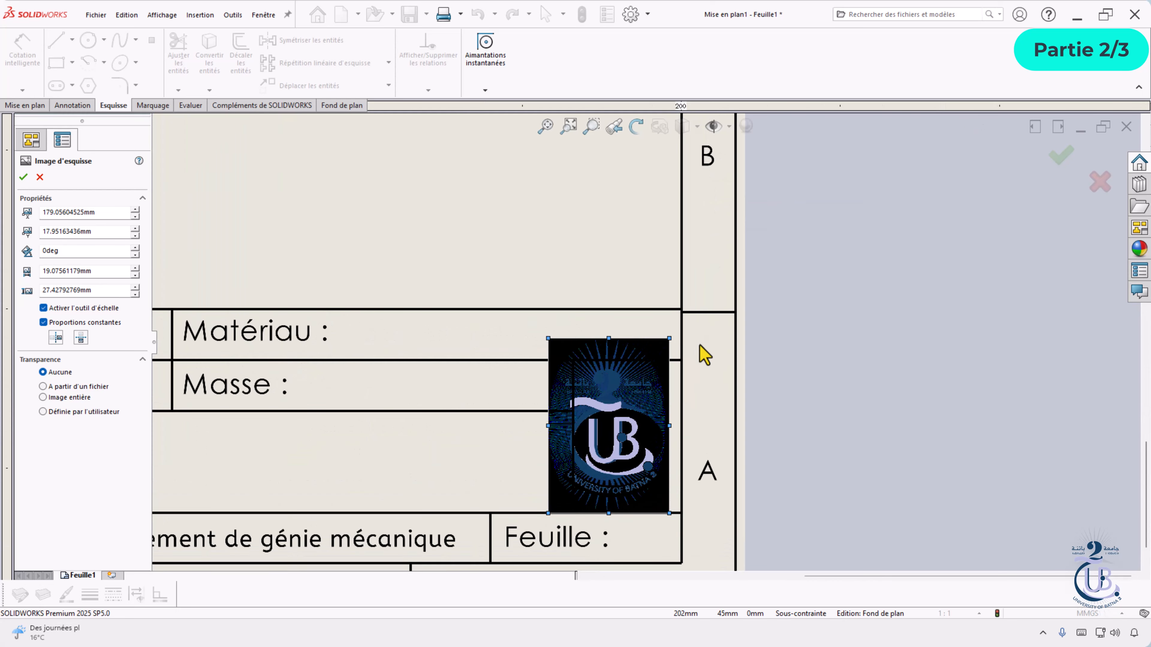
Step: Fit the logo inside the tall title block cell, scaling it to about 16.5 × 23.7 mm
{"action": "left_click_drag", "start_coordinate": [589, 378], "coordinate": [615, 400]}
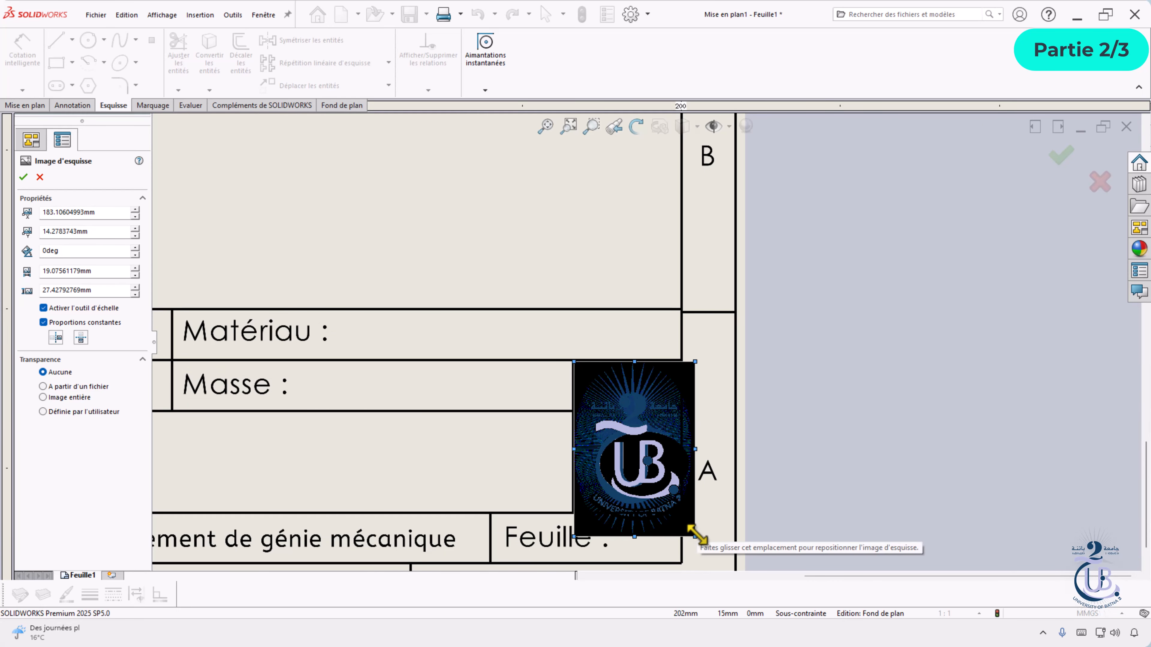
{"action": "left_click_drag", "start_coordinate": [693, 536], "coordinate": [678, 492]}
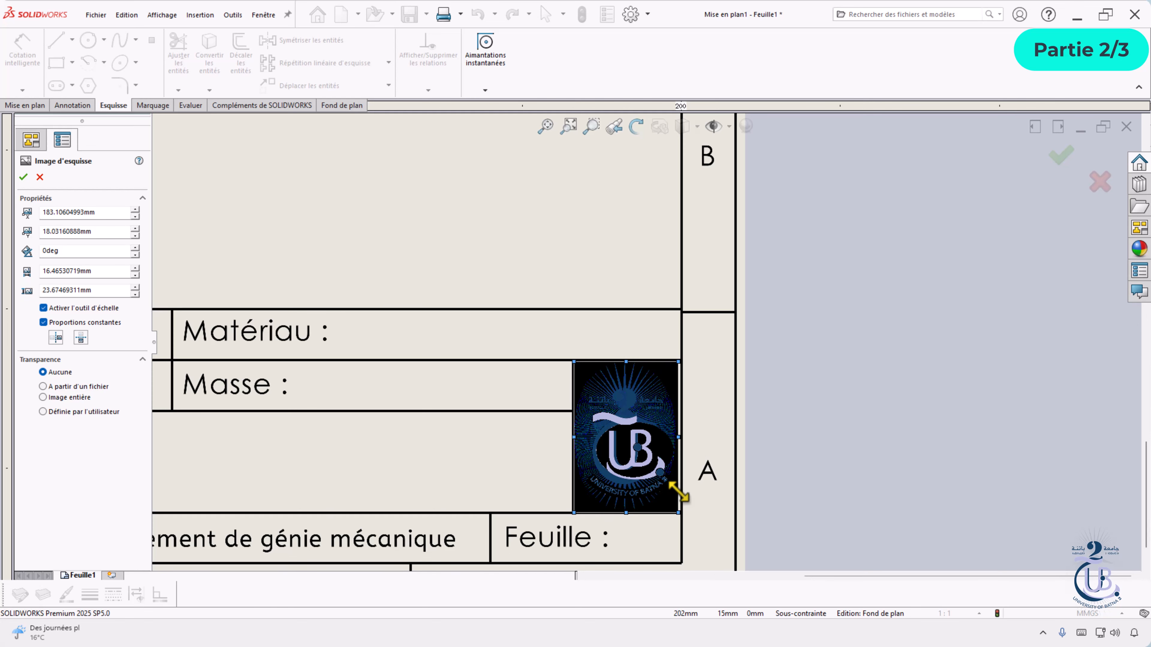
{"action": "scroll", "coordinate": [644, 393], "scroll_direction": "up", "scroll_amount": 5}
{"action": "scroll", "coordinate": [634, 362], "scroll_direction": "down", "scroll_amount": 3}
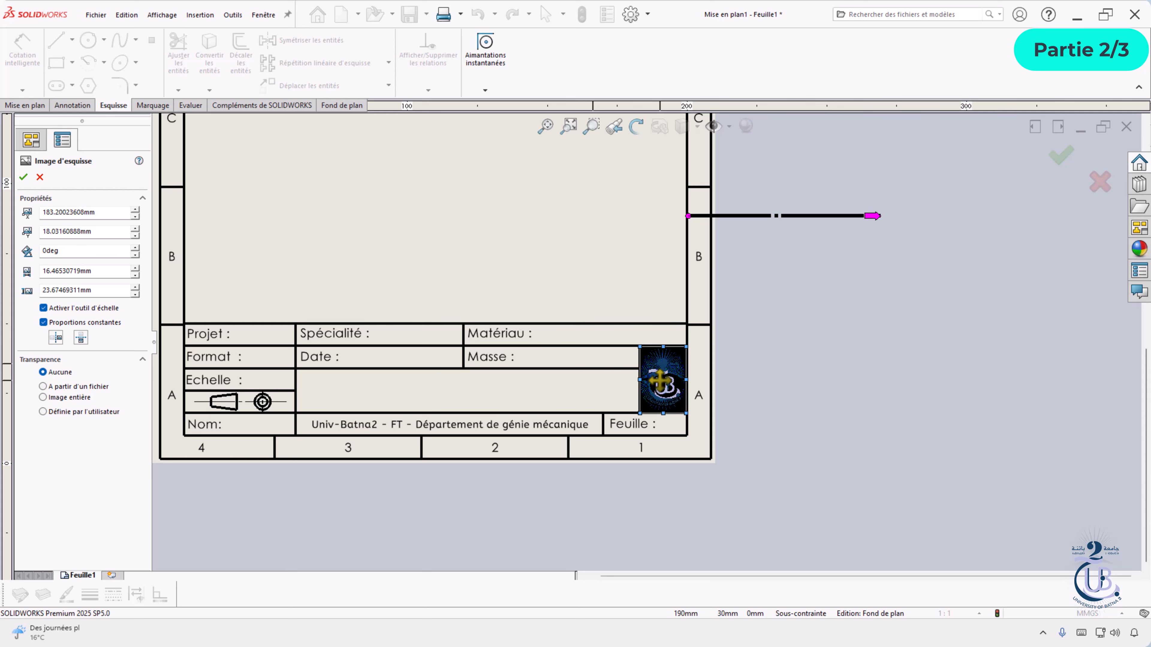
Step: Take the logo's transparency from its file and accept the sketch picture
{"action": "left_click", "coordinate": [43, 387]}
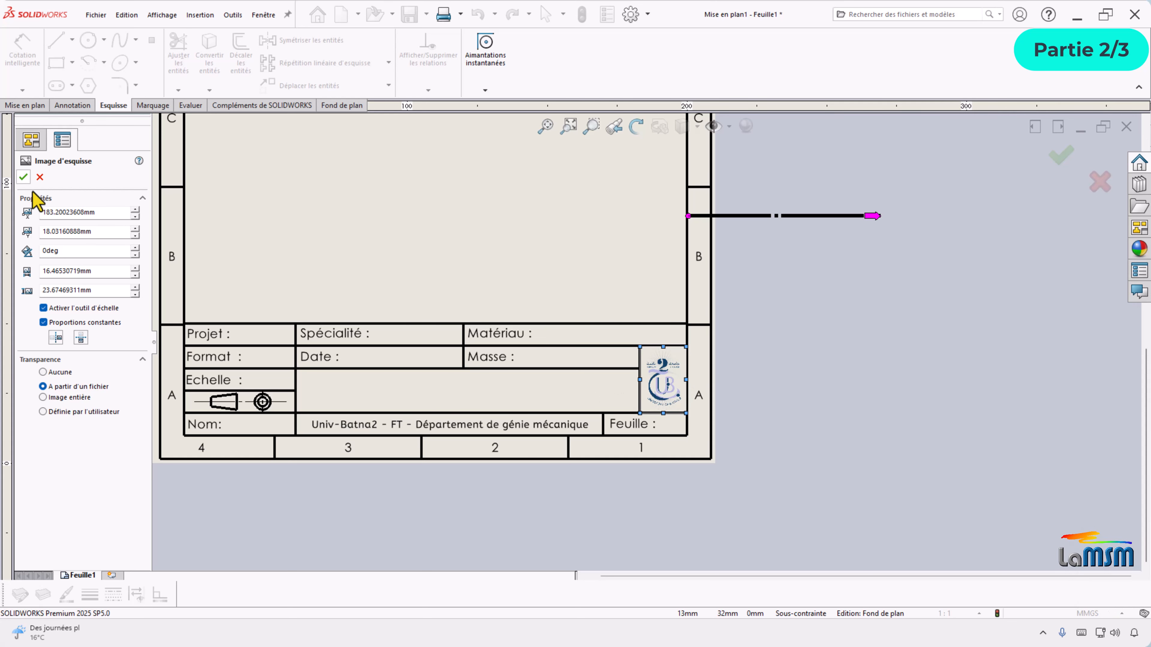
{"action": "left_click", "coordinate": [23, 177]}
{"action": "scroll", "coordinate": [552, 381], "scroll_direction": "up", "scroll_amount": 2}
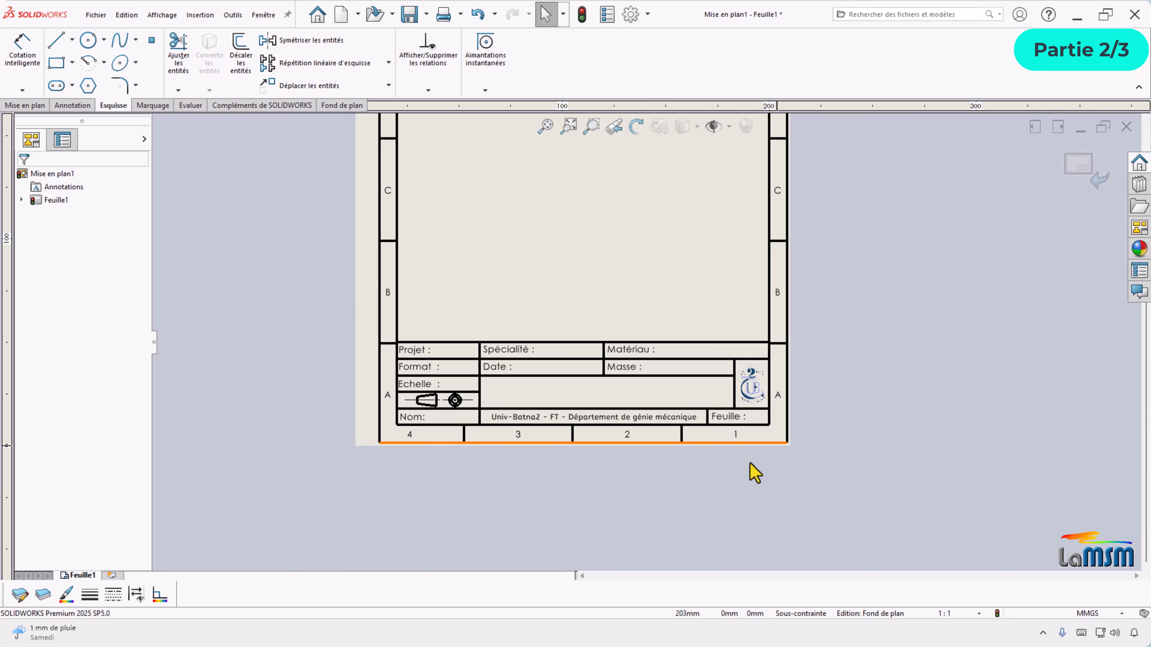
{"action": "left_click", "coordinate": [42, 595]}
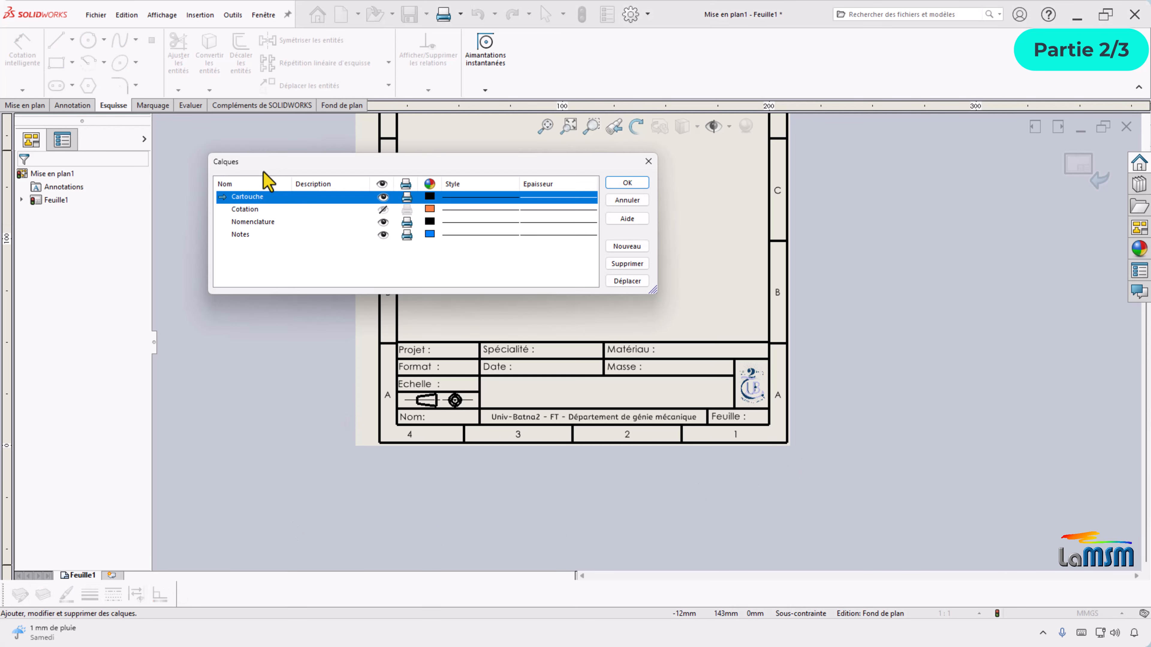
{"action": "left_click", "coordinate": [627, 183]}
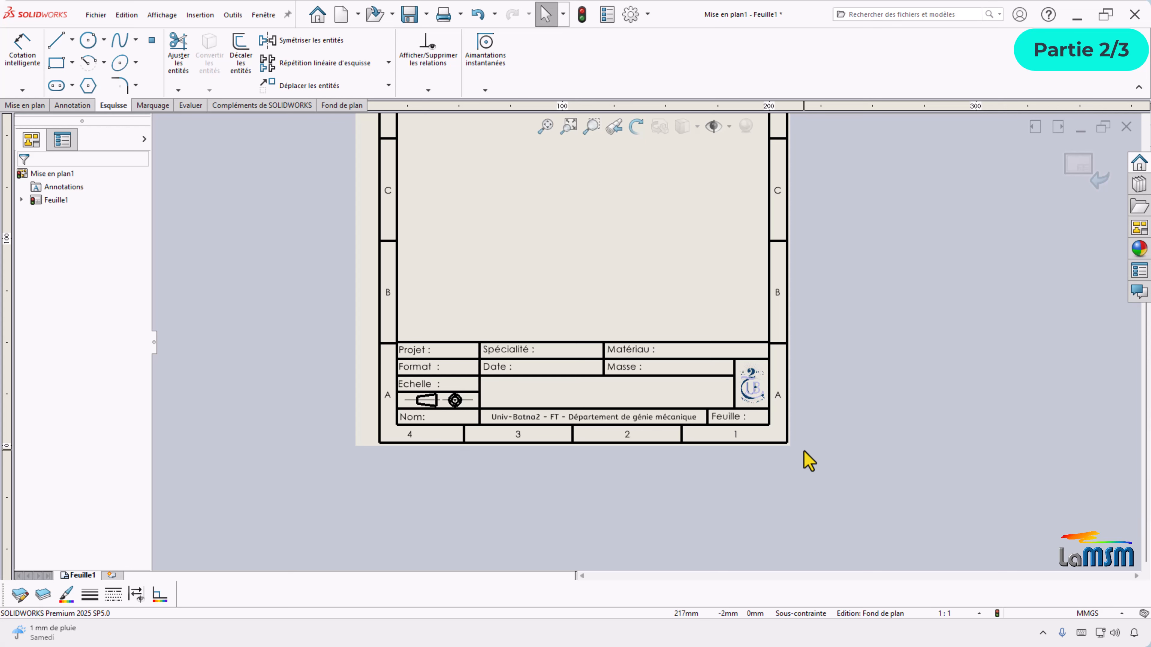
{"action": "scroll", "coordinate": [557, 471], "scroll_direction": "down", "scroll_amount": 2}
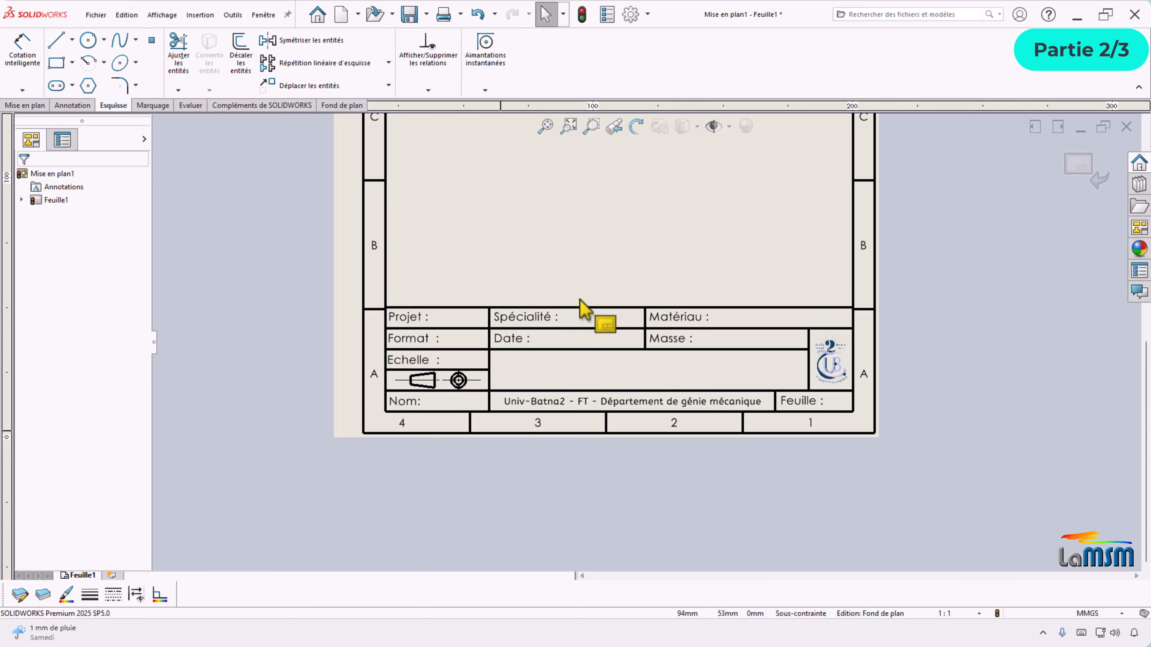
{"action": "left_click_drag", "start_coordinate": [329, 297], "coordinate": [930, 431]}
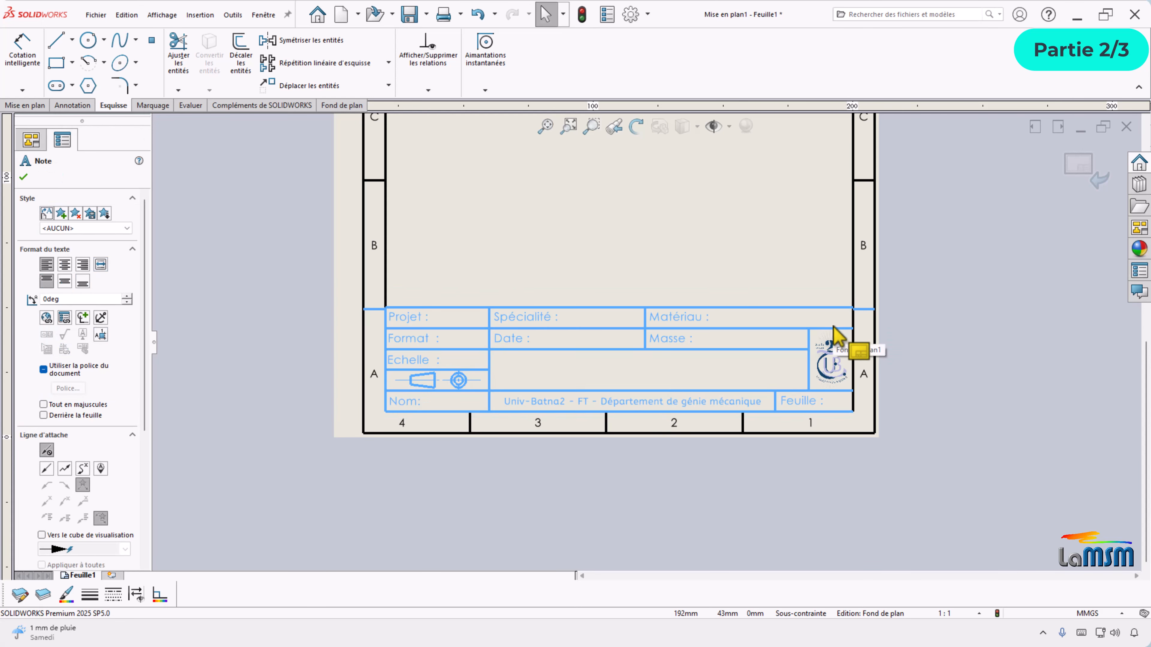
{"action": "key", "text": "Escape"}
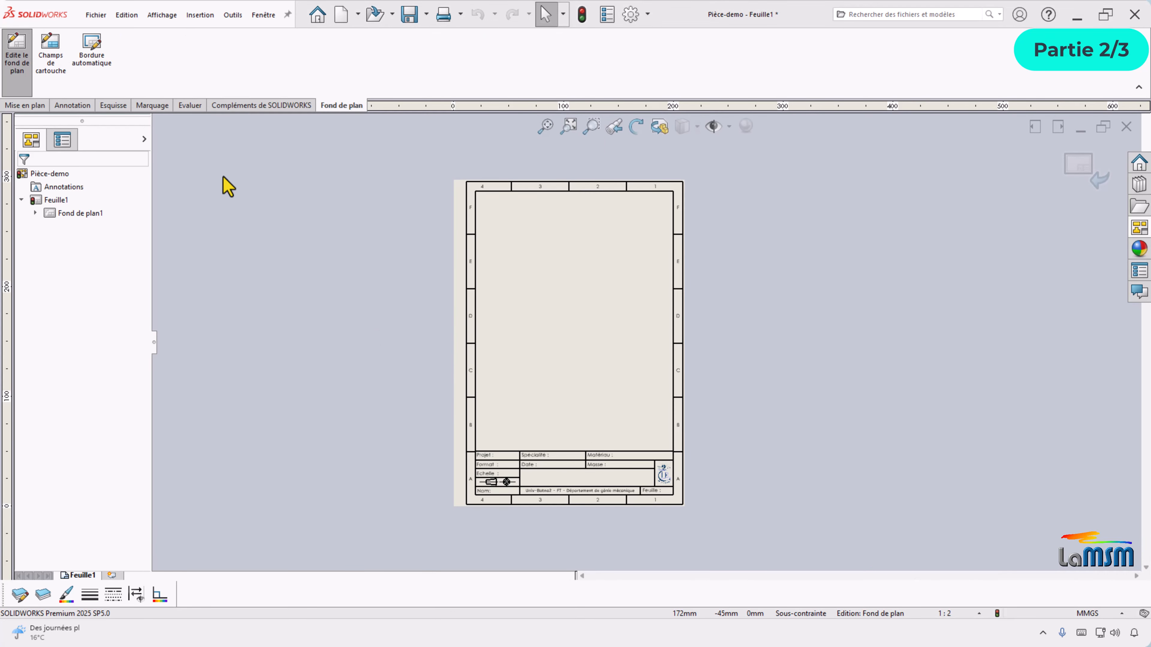
Step: Save the sheet format as A4-V+cartouche.slddrt in the FONDS DE PLAN folder of # MODELES SOLIDWORKS PERSONNALISES, replacing the existing file
{"action": "left_click", "coordinate": [96, 15]}
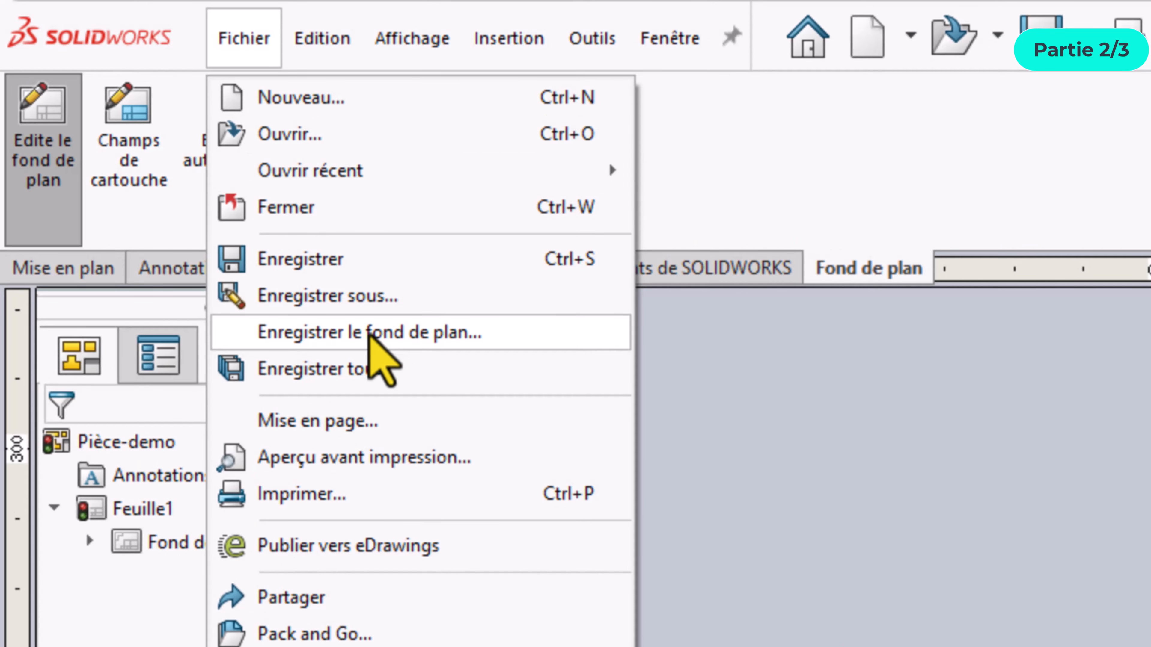
{"action": "left_click", "coordinate": [369, 333]}
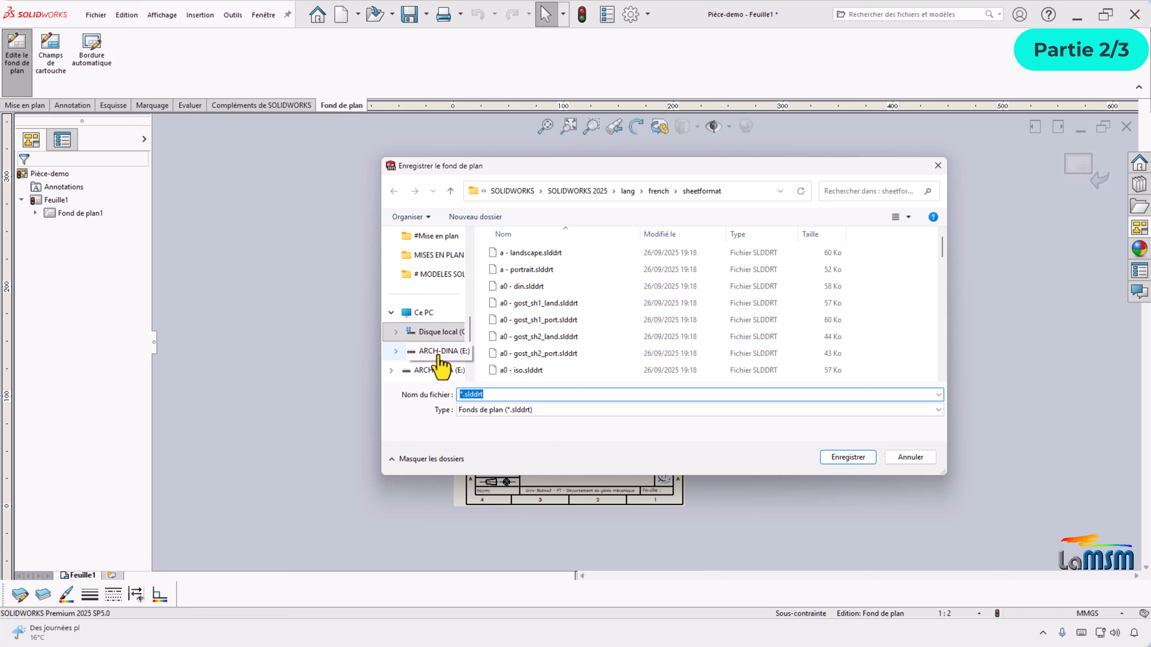
{"action": "left_click", "coordinate": [438, 354]}
{"action": "left_click", "coordinate": [605, 253]}
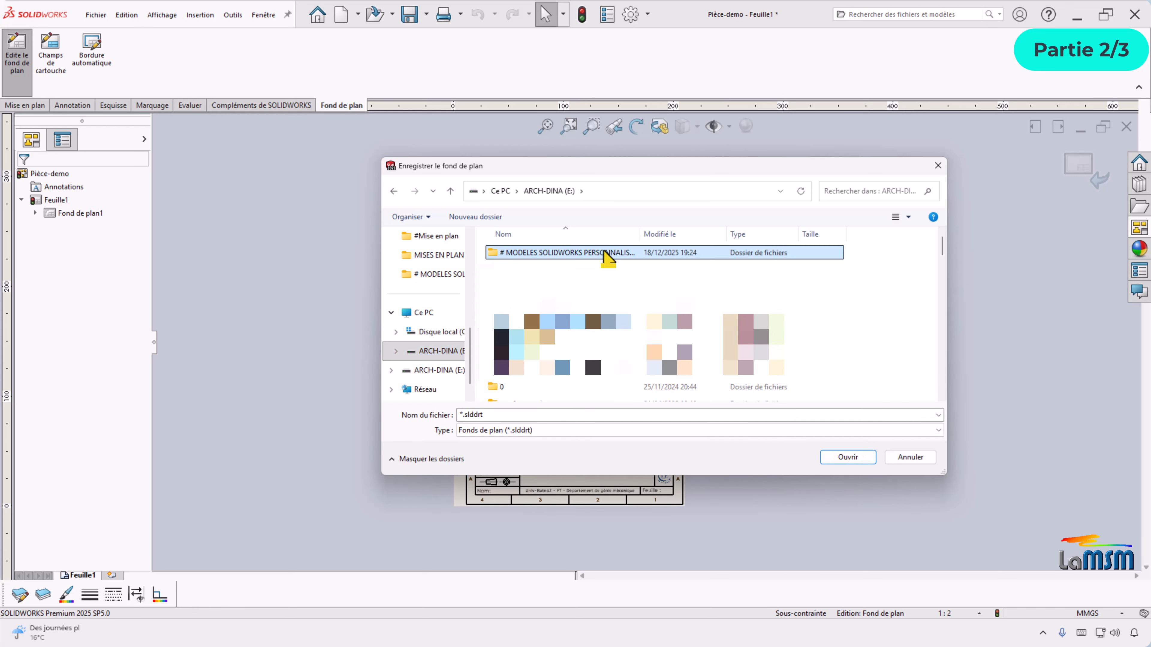
{"action": "double_click", "coordinate": [606, 254]}
{"action": "double_click", "coordinate": [529, 271]}
{"action": "left_click", "coordinate": [530, 254]}
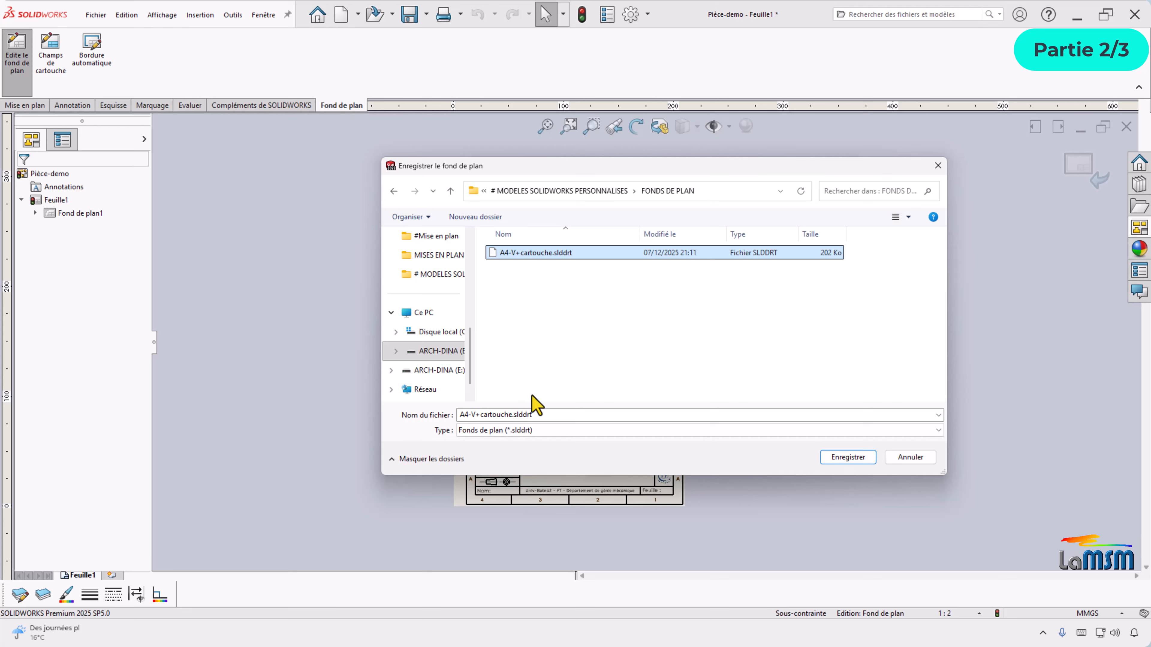
{"action": "left_click", "coordinate": [849, 460]}
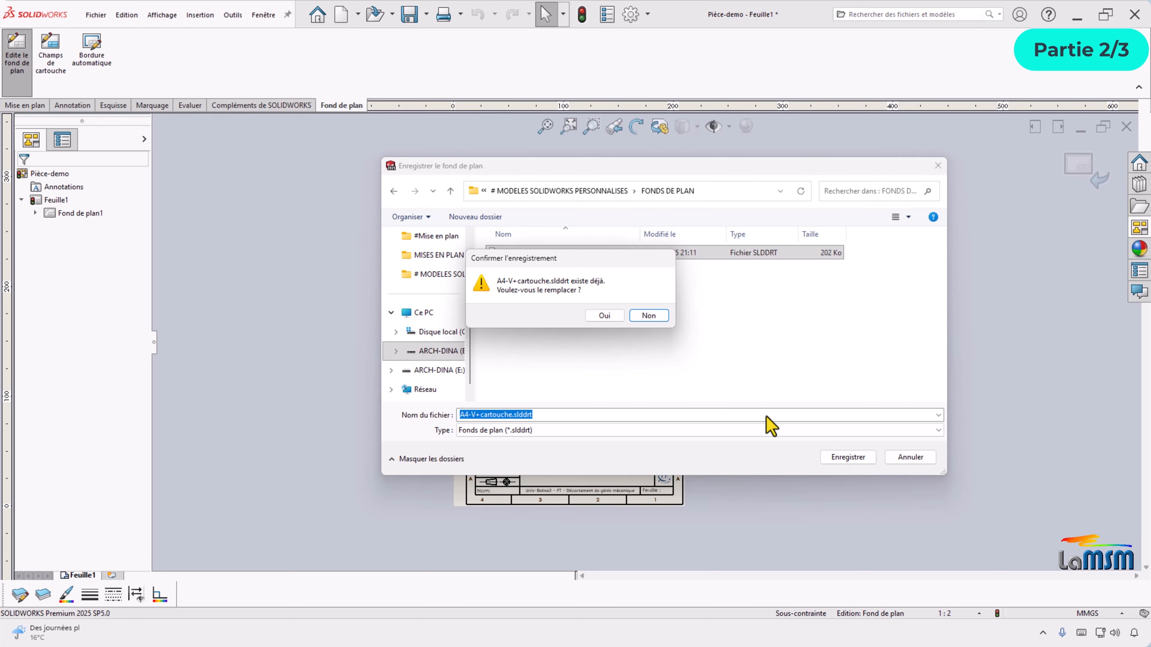
{"action": "left_click", "coordinate": [609, 313]}
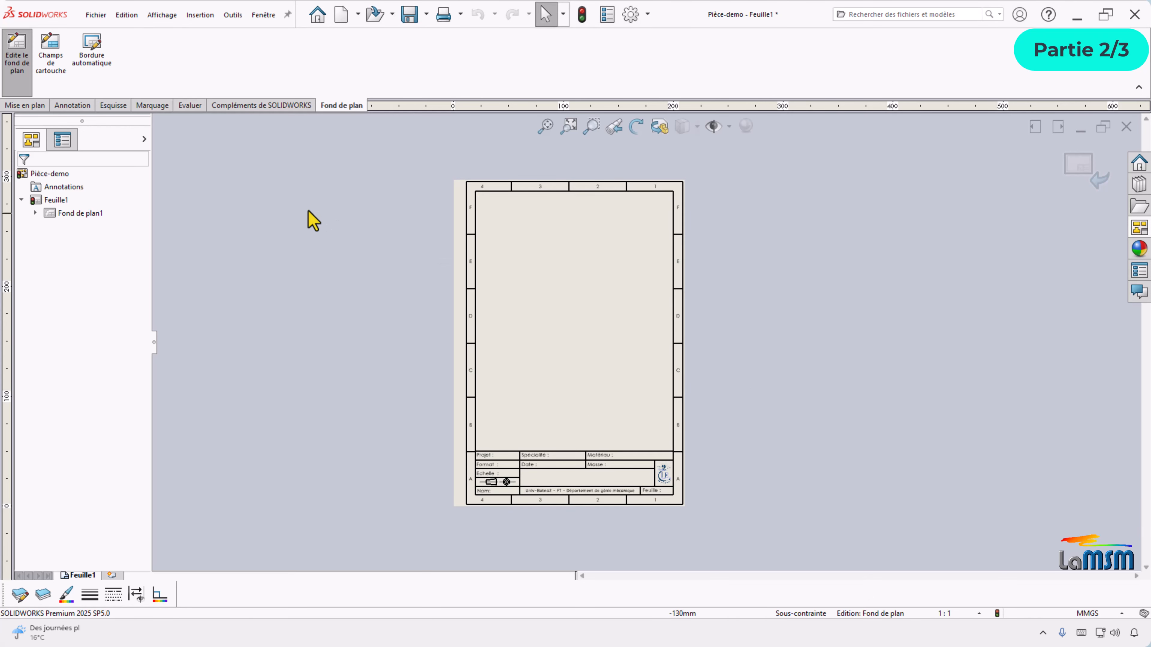
Step: Set the sheet's custom width to 420 mm in the sheet properties and apply the change
{"action": "right_click", "coordinate": [74, 214]}
{"action": "left_click", "coordinate": [109, 336]}
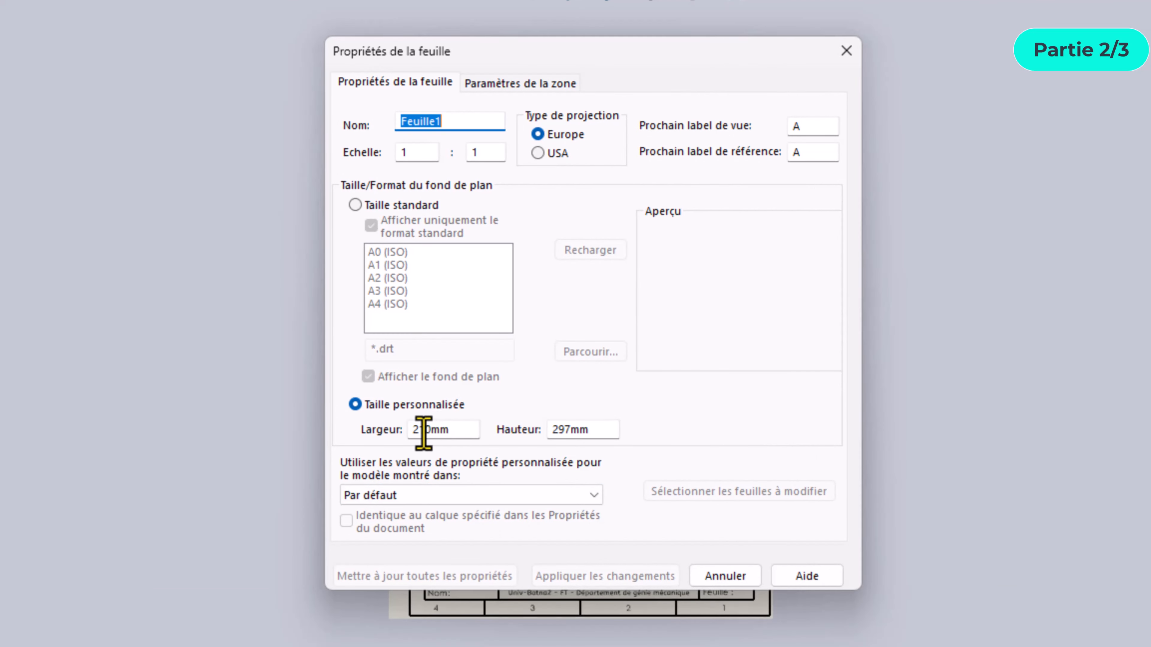
{"action": "left_click_drag", "start_coordinate": [431, 431], "coordinate": [366, 564]}
{"action": "type", "text": "420"}
{"action": "left_click", "coordinate": [583, 581]}
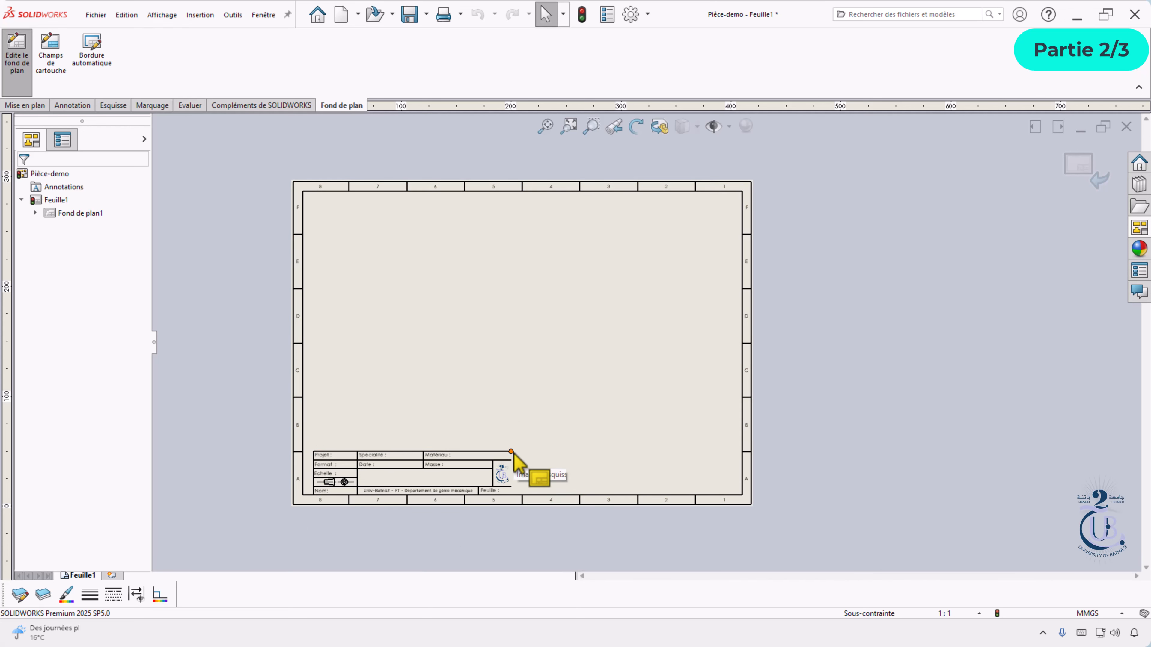
Step: Switch the document's current layer to Cartouche
{"action": "scroll", "coordinate": [616, 521], "scroll_direction": "down", "scroll_amount": 1}
{"action": "scroll", "coordinate": [607, 544], "scroll_direction": "down", "scroll_amount": 1}
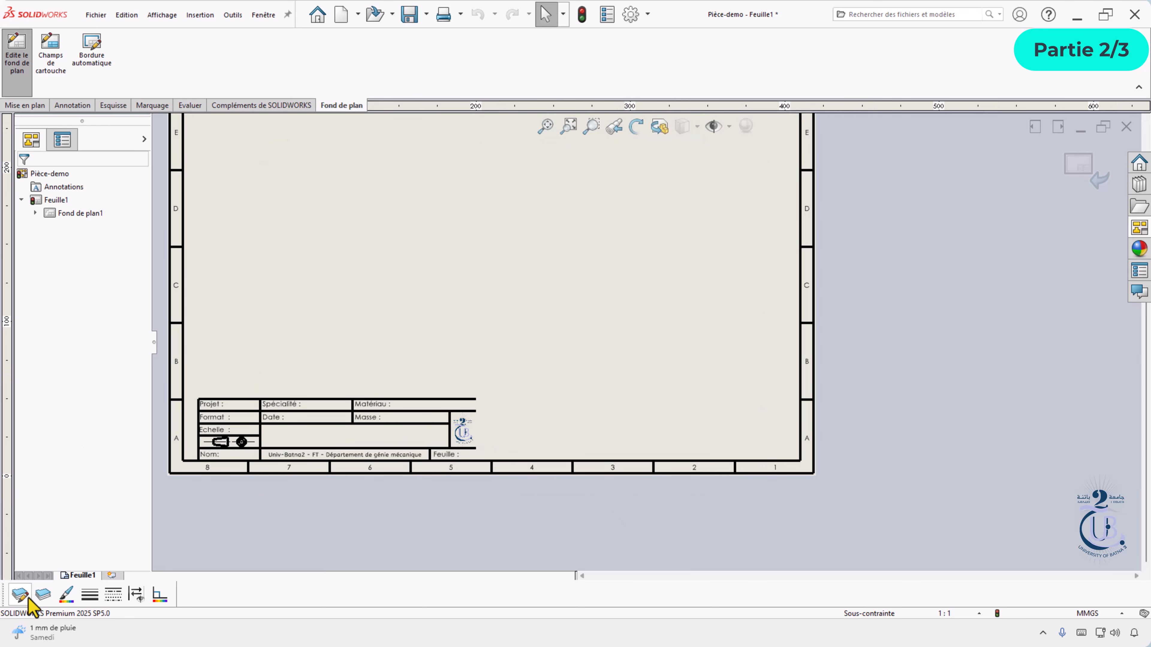
{"action": "left_click", "coordinate": [20, 594]}
{"action": "left_click", "coordinate": [114, 561]}
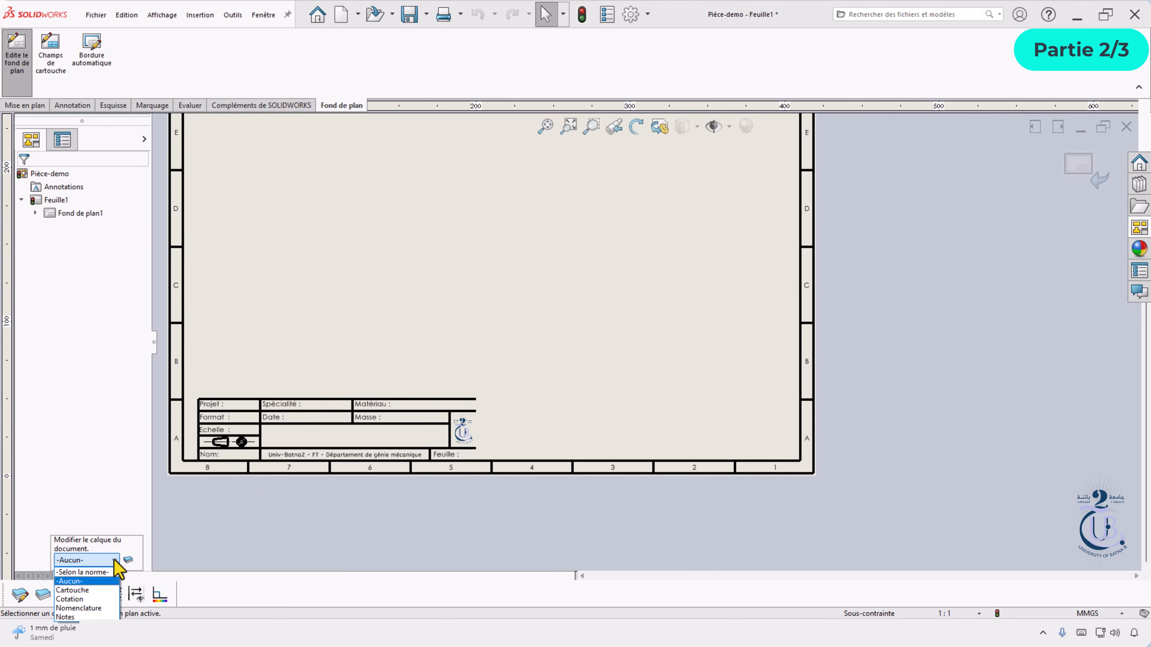
{"action": "left_click", "coordinate": [86, 590]}
Step: Move all title block lines, symbols and notes 210 mm along X, keeping their relations, to the sheet's lower-right corner
{"action": "left_click_drag", "start_coordinate": [189, 371], "coordinate": [497, 469]}
{"action": "left_click", "coordinate": [122, 108]}
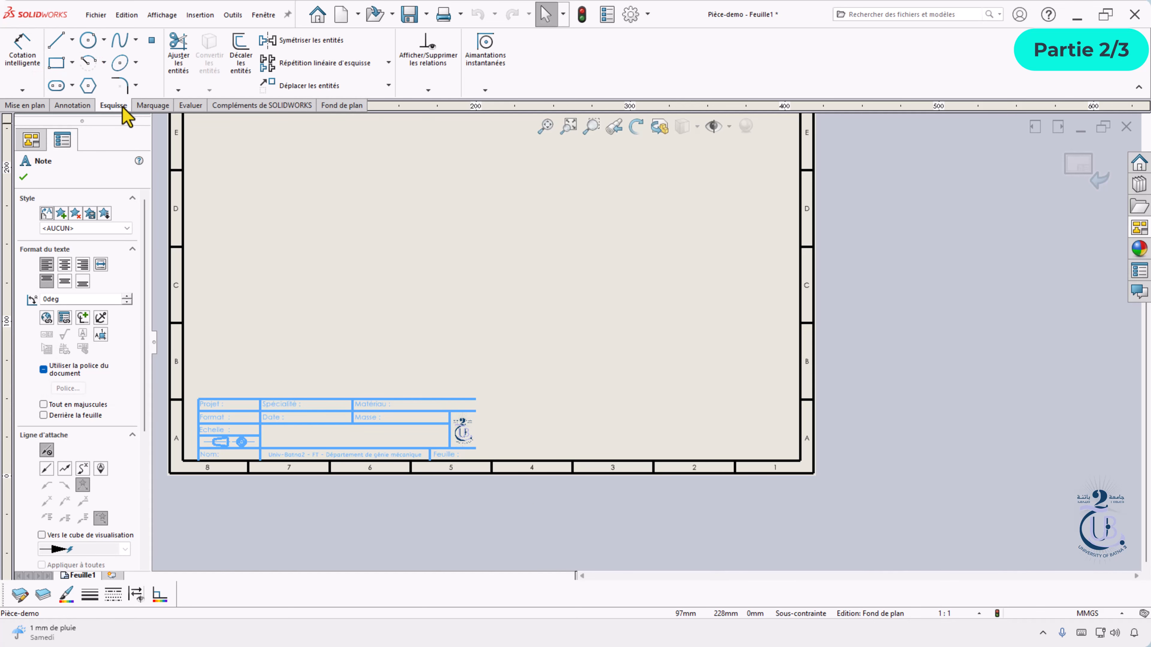
{"action": "left_click", "coordinate": [323, 86]}
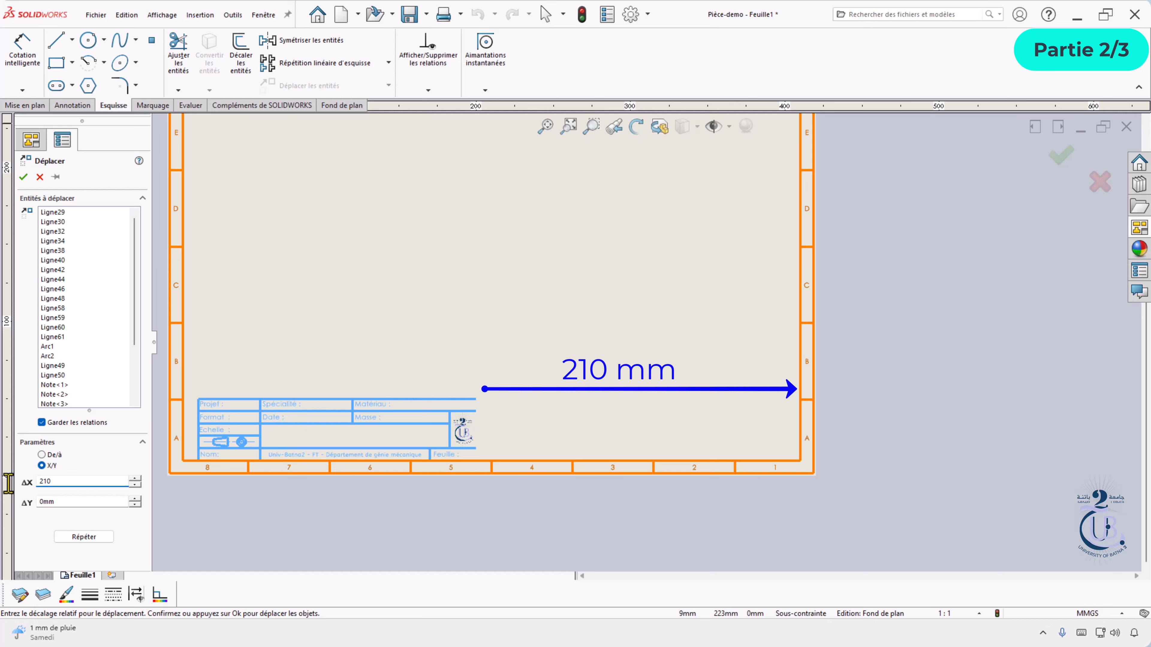
{"action": "left_click", "coordinate": [24, 173]}
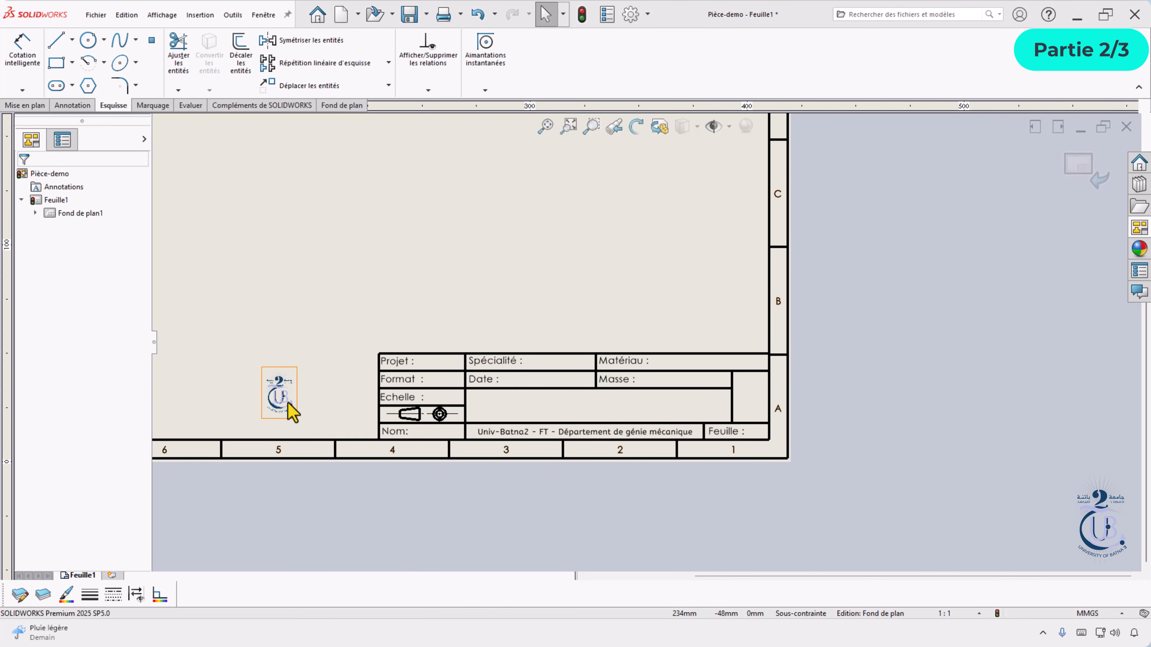
Step: Move the logo sketch picture into the empty logo cell at the right end of the title block
{"action": "double_click", "coordinate": [277, 399]}
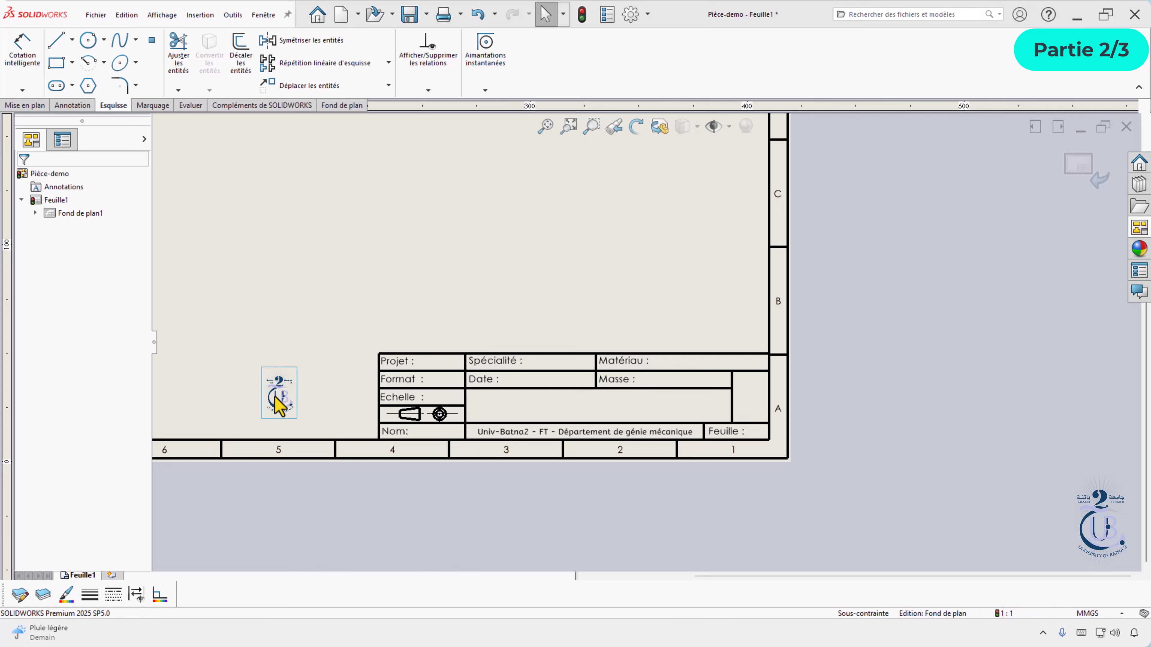
{"action": "left_click_drag", "start_coordinate": [277, 392], "coordinate": [751, 393]}
{"action": "scroll", "coordinate": [748, 392], "scroll_direction": "down", "scroll_amount": 4}
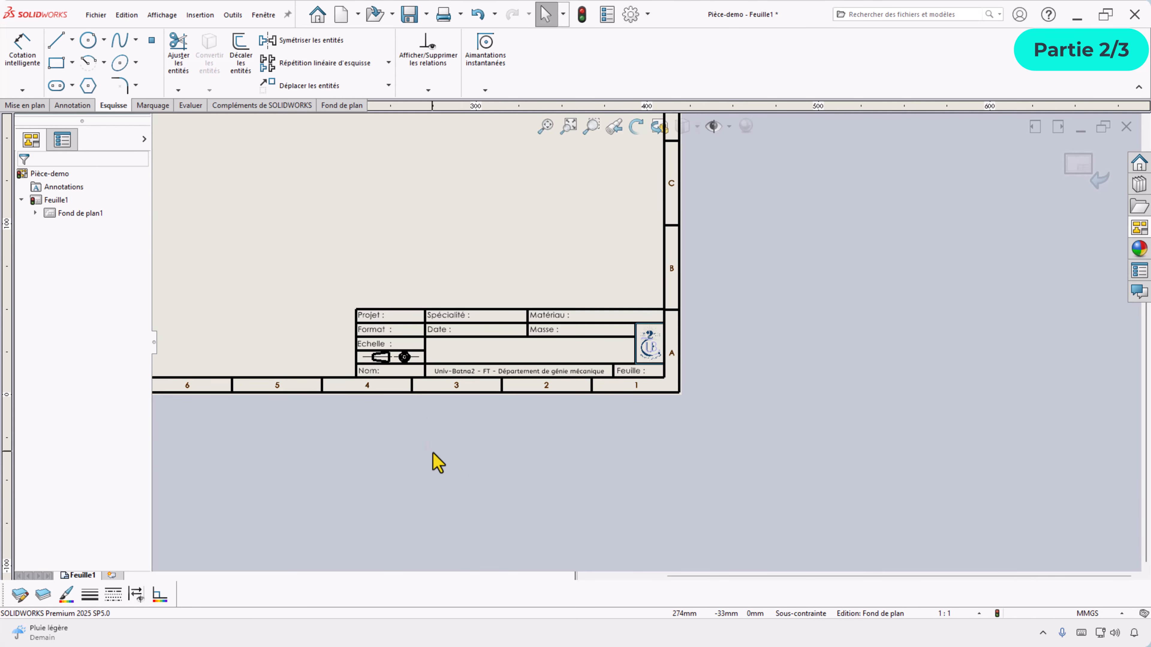
Step: Define the title block's upper-right corner point as the Nomenclature (BOM) anchor
{"action": "key", "text": "f"}
{"action": "scroll", "coordinate": [619, 365], "scroll_direction": "down", "scroll_amount": 4}
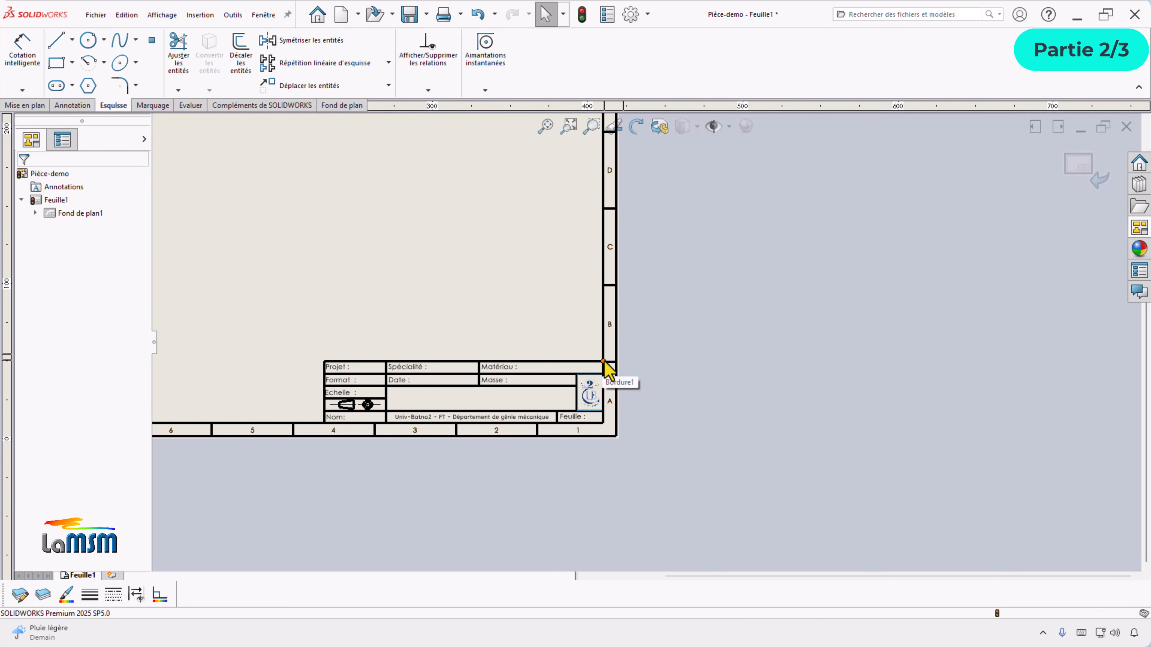
{"action": "right_click", "coordinate": [603, 361]}
{"action": "mouse_move", "coordinate": [683, 421]}
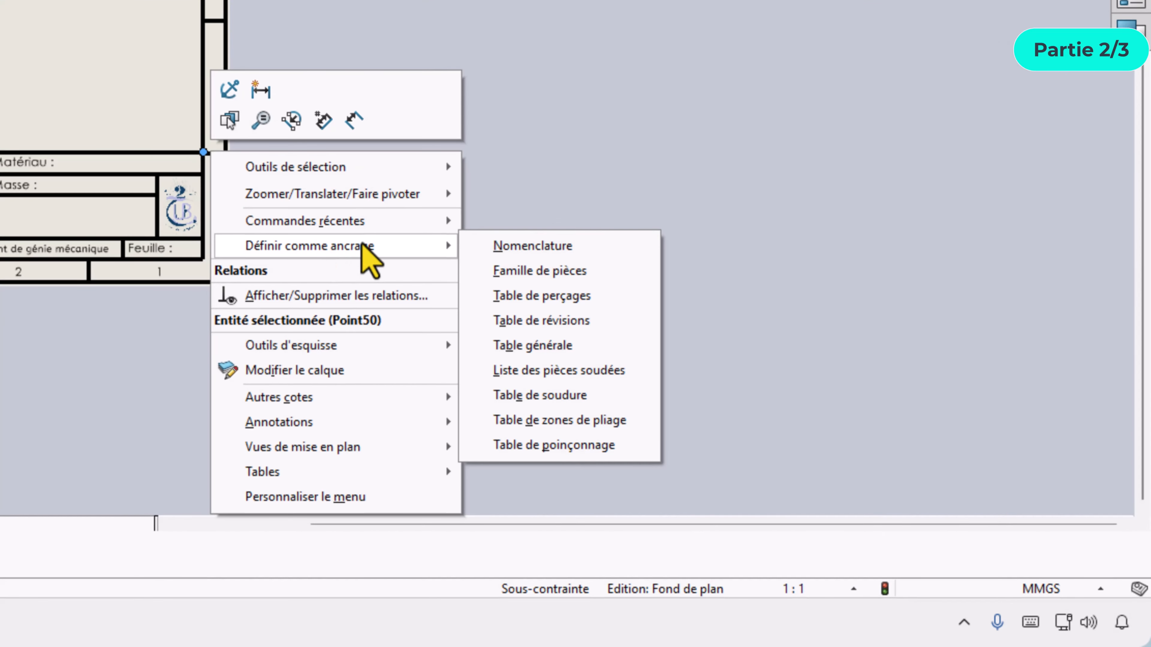
{"action": "left_click", "coordinate": [535, 247]}
Step: Define the inner border's upper-left corner point as the Table de révisions anchor
{"action": "scroll", "coordinate": [527, 295], "scroll_direction": "up", "scroll_amount": 3}
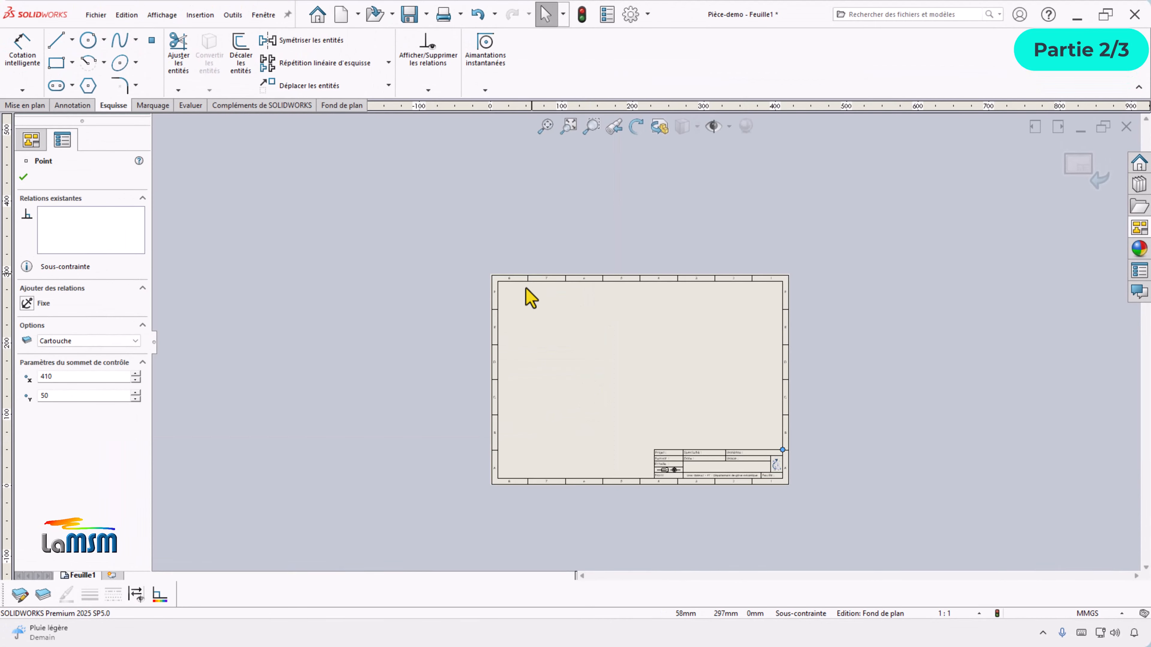
{"action": "scroll", "coordinate": [534, 300], "scroll_direction": "down", "scroll_amount": 3}
{"action": "right_click", "coordinate": [533, 293]}
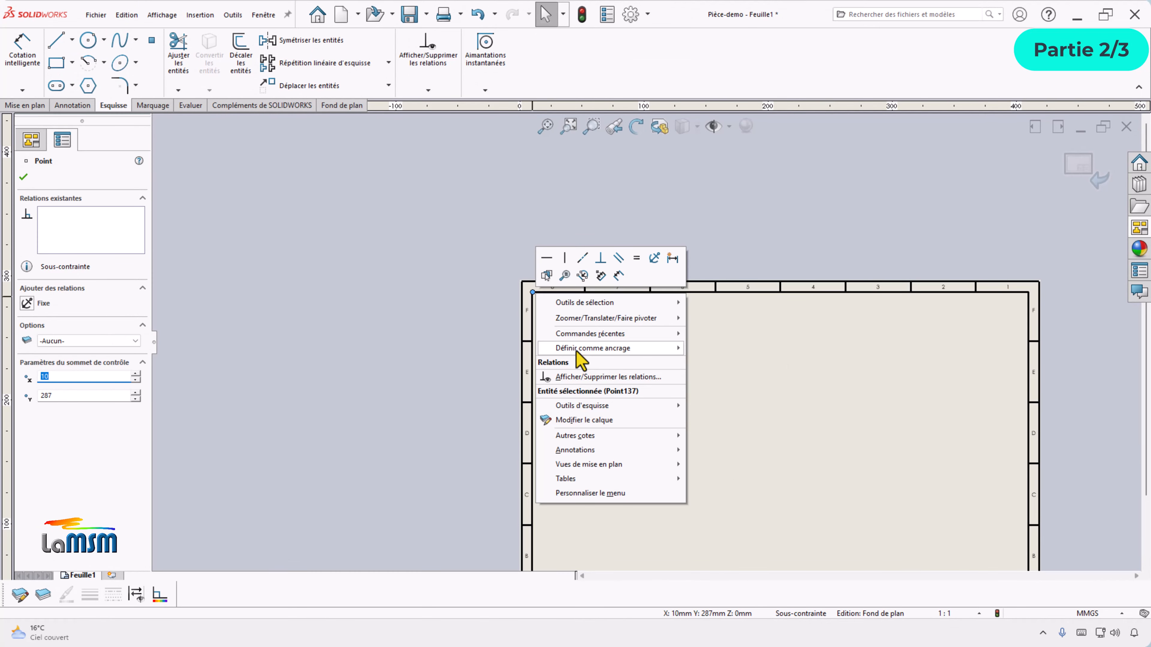
{"action": "mouse_move", "coordinate": [577, 350]}
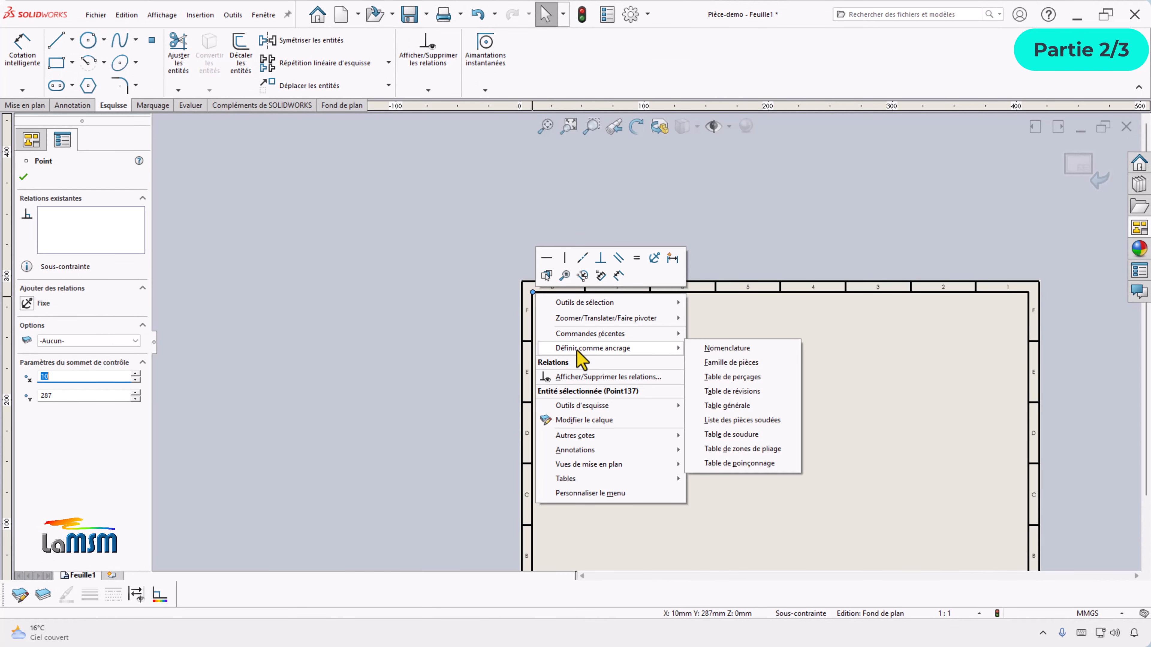
{"action": "left_click", "coordinate": [725, 392]}
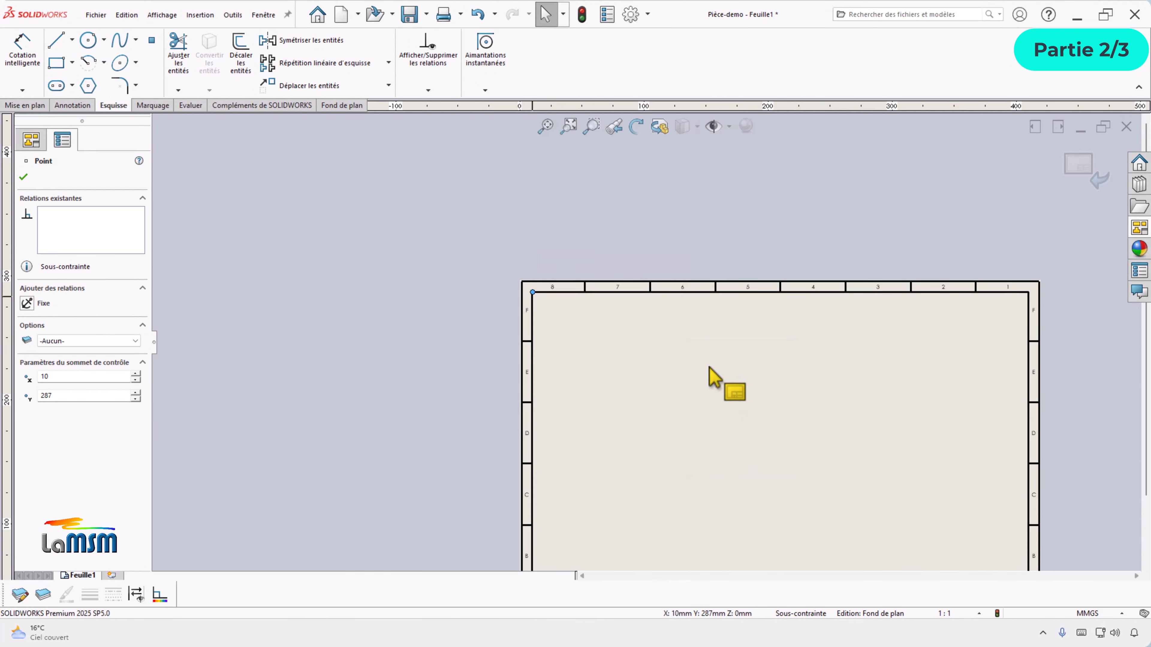
Step: Save the sheet format as A3-H+cartouche.slddrt in the FONDS DE PLAN folder of # MODELES SOLIDWORKS PERSONNALISES
{"action": "scroll", "coordinate": [711, 378], "scroll_direction": "up", "scroll_amount": 5}
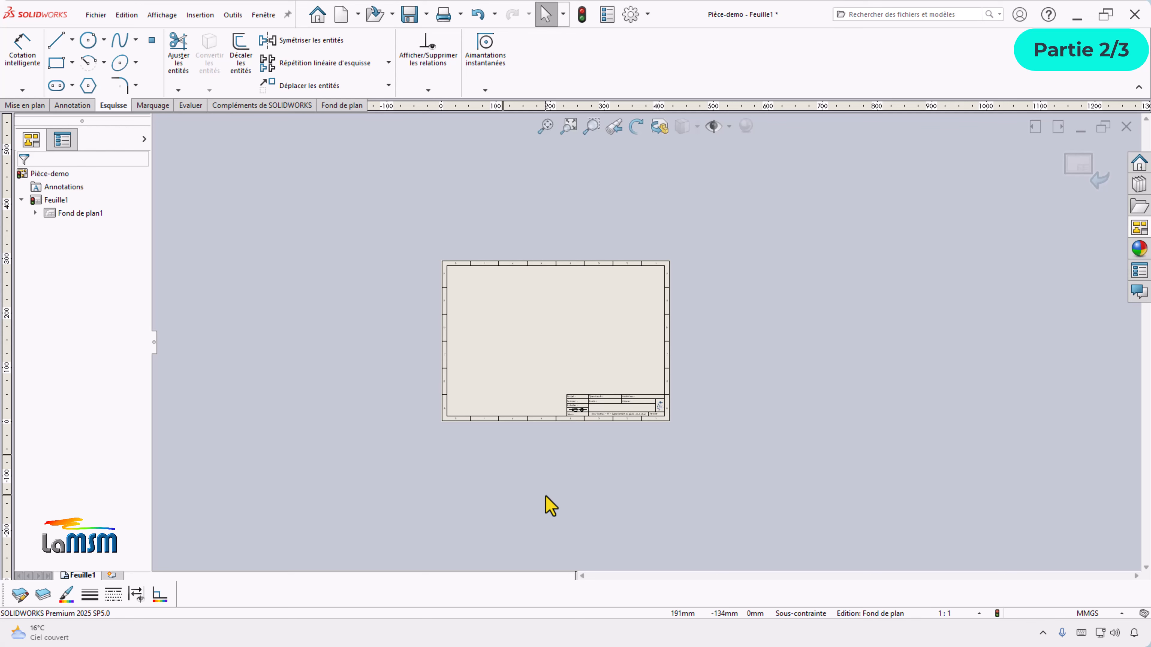
{"action": "left_click", "coordinate": [95, 14]}
{"action": "left_click", "coordinate": [124, 144]}
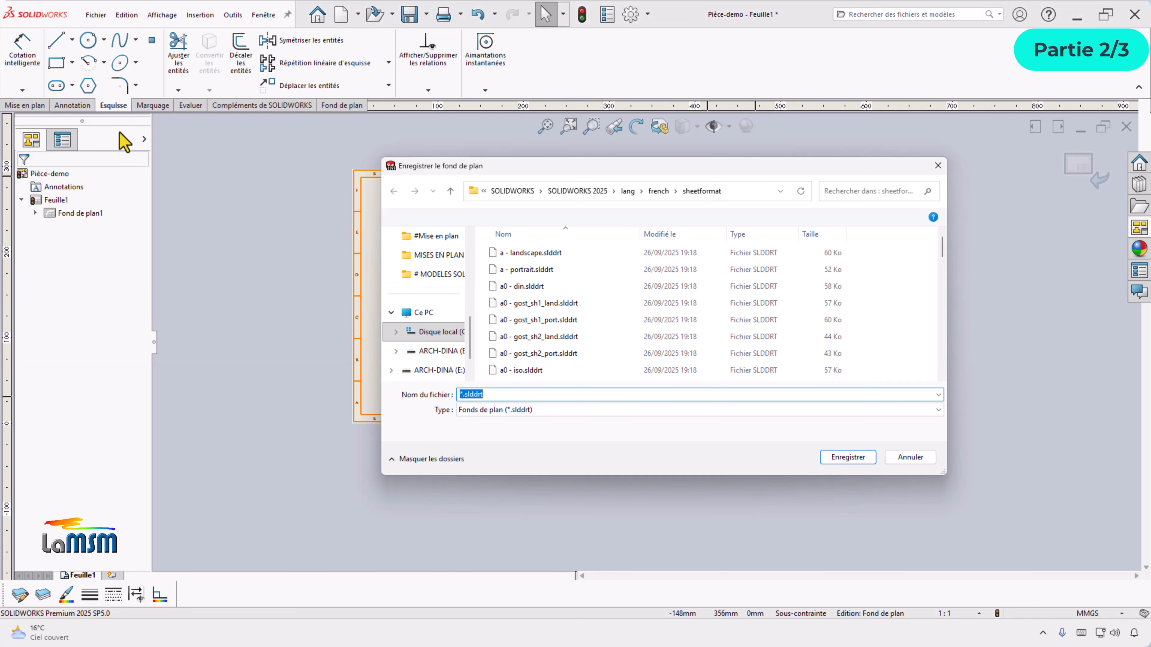
{"action": "left_click", "coordinate": [433, 274]}
{"action": "double_click", "coordinate": [544, 270]}
{"action": "left_click", "coordinate": [523, 253]}
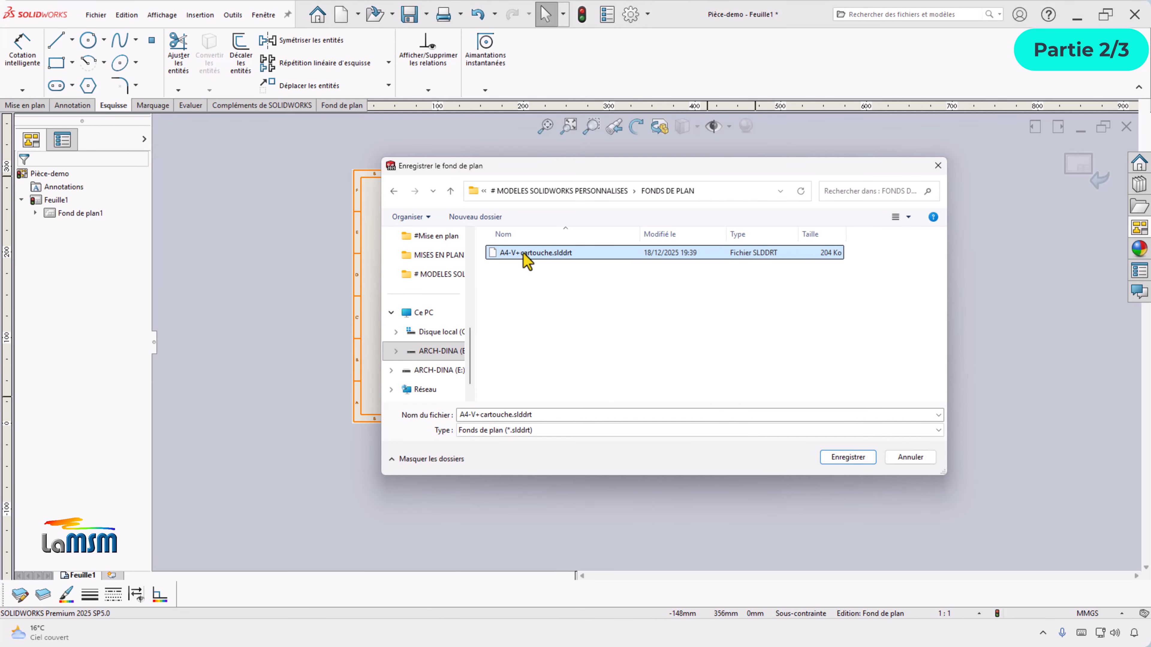
{"action": "left_click", "coordinate": [465, 415]}
{"action": "left_click", "coordinate": [465, 414]}
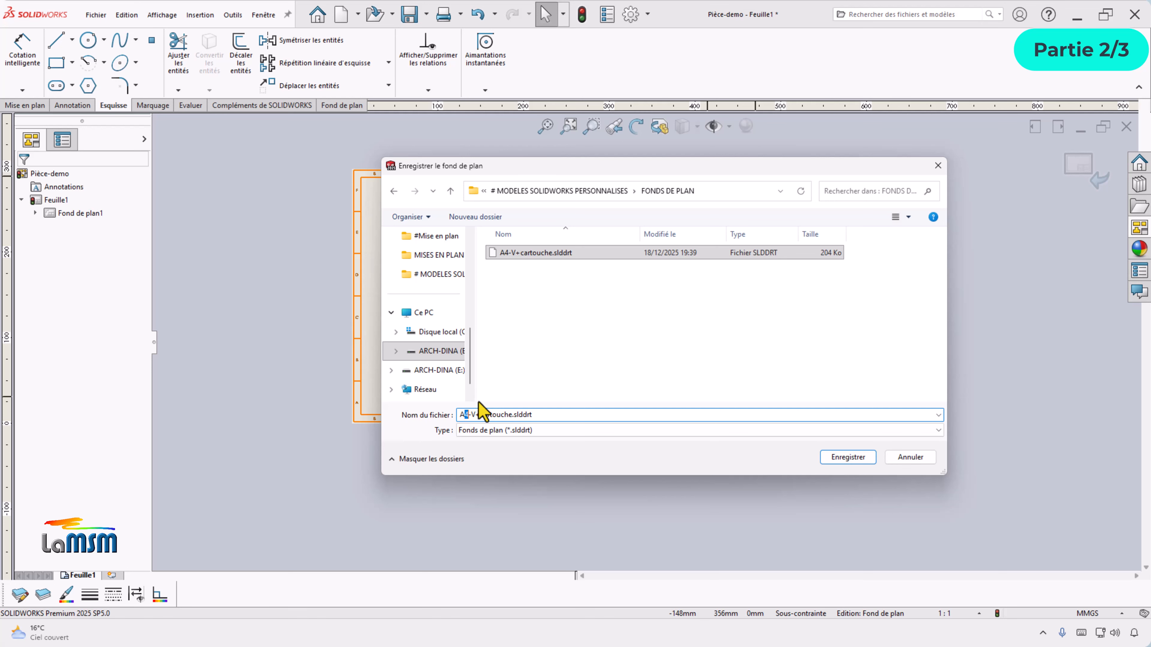
{"action": "key", "text": "Delete"}
{"action": "type", "text": "3"}
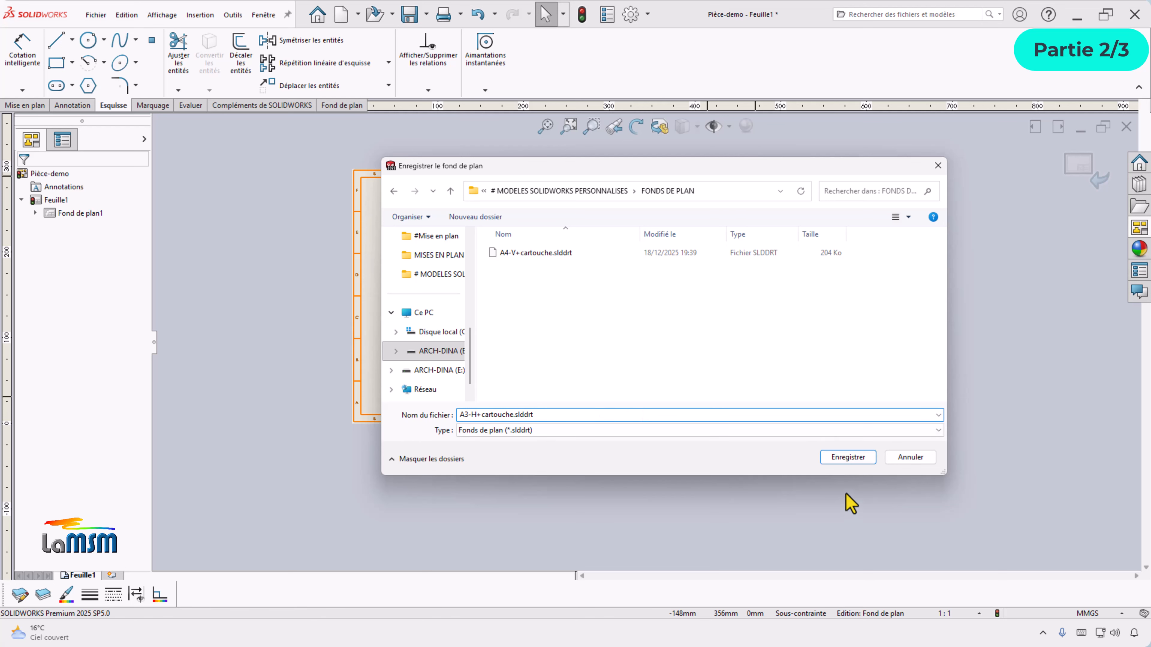
{"action": "left_click", "coordinate": [846, 457]}
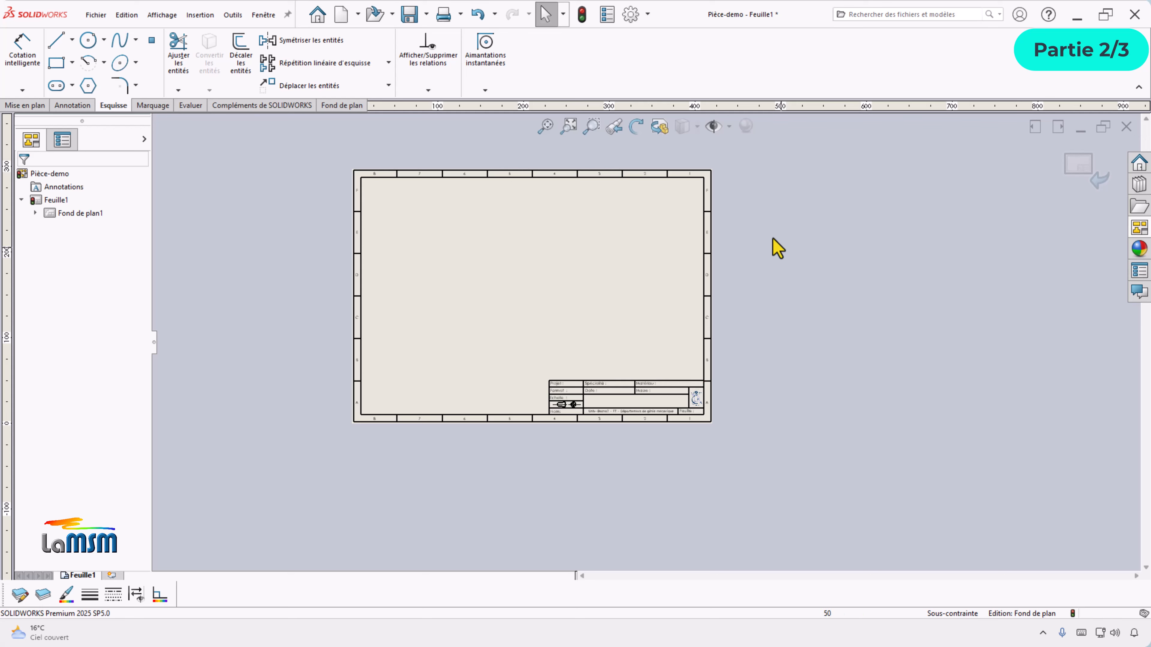
Step: Edit the automatic border, setting its left margin to 20 mm, and accept the change
{"action": "left_click", "coordinate": [748, 633]}
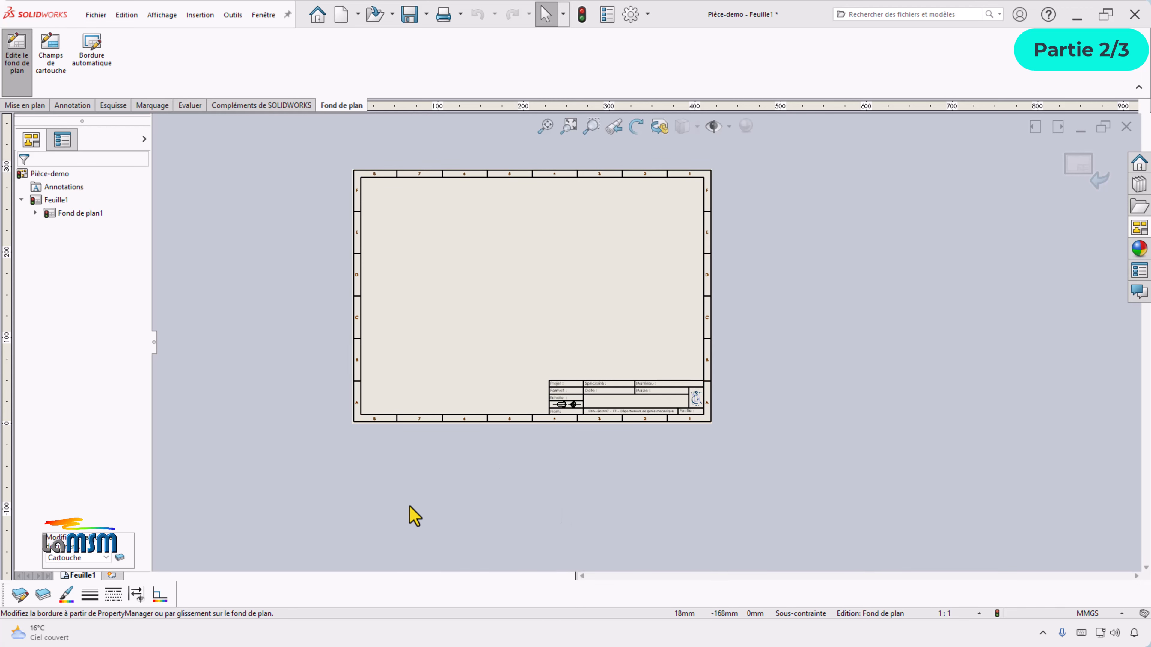
{"action": "left_click", "coordinate": [107, 563]}
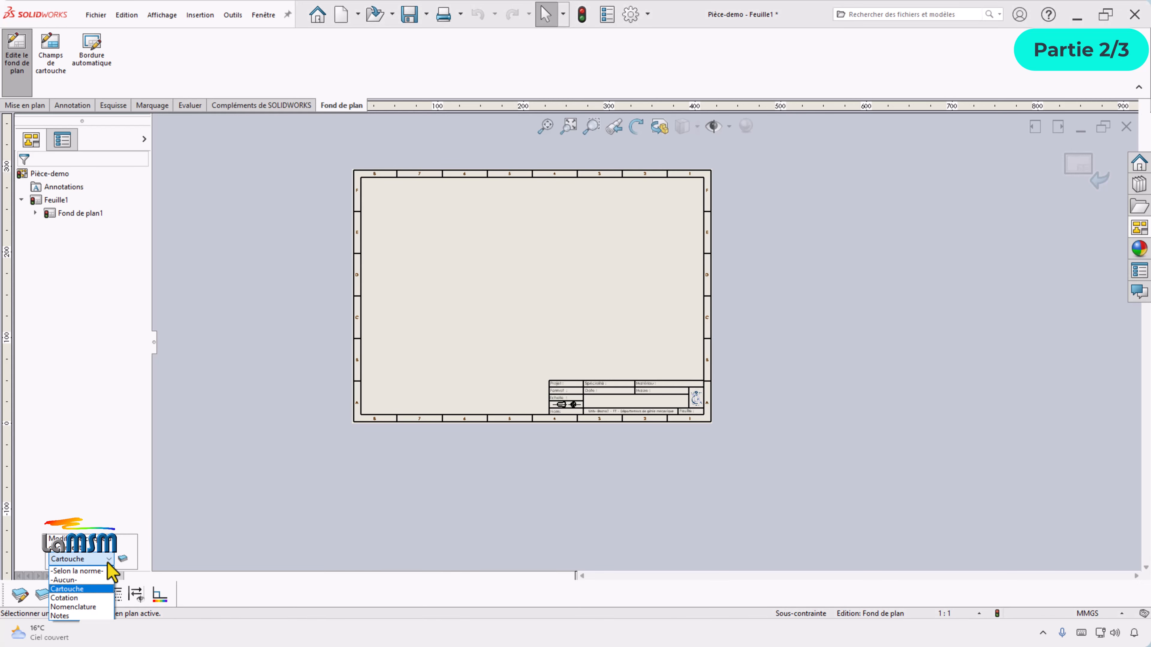
{"action": "left_click", "coordinate": [299, 458]}
{"action": "left_click", "coordinate": [92, 55]}
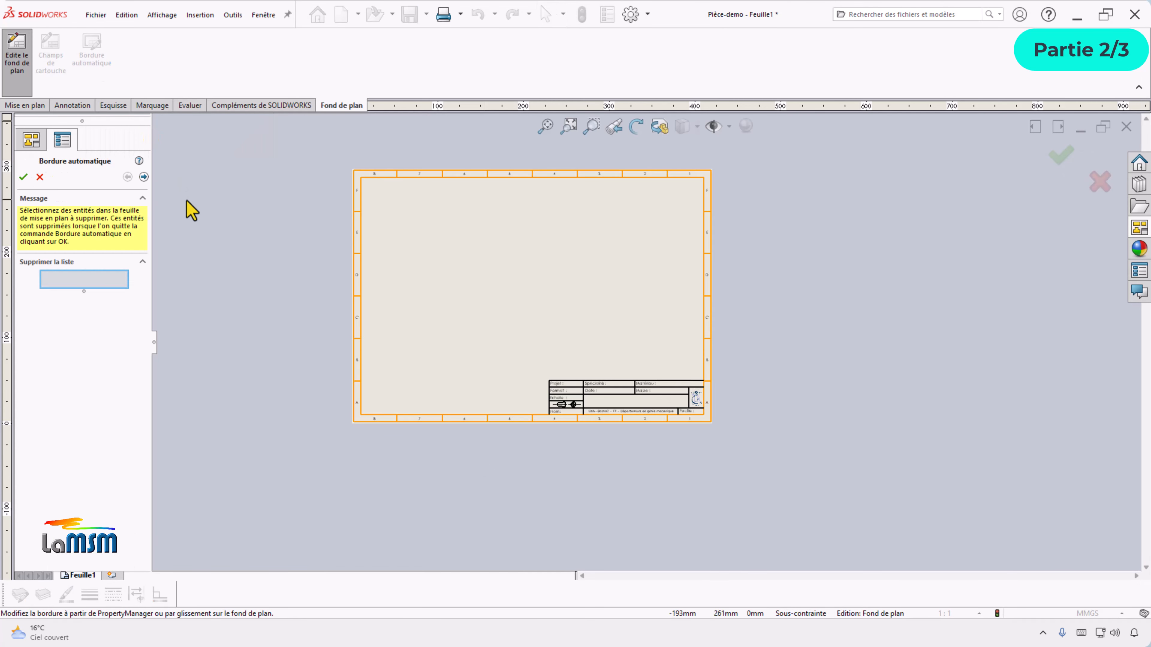
{"action": "left_click", "coordinate": [144, 176]}
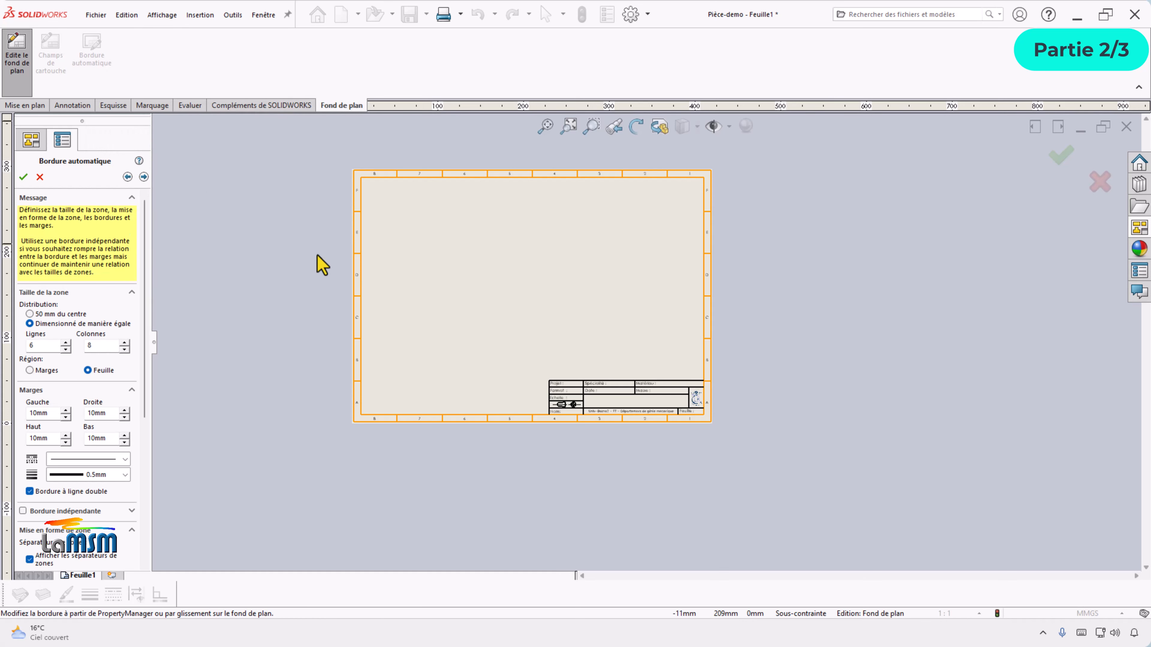
{"action": "left_click", "coordinate": [66, 409]}
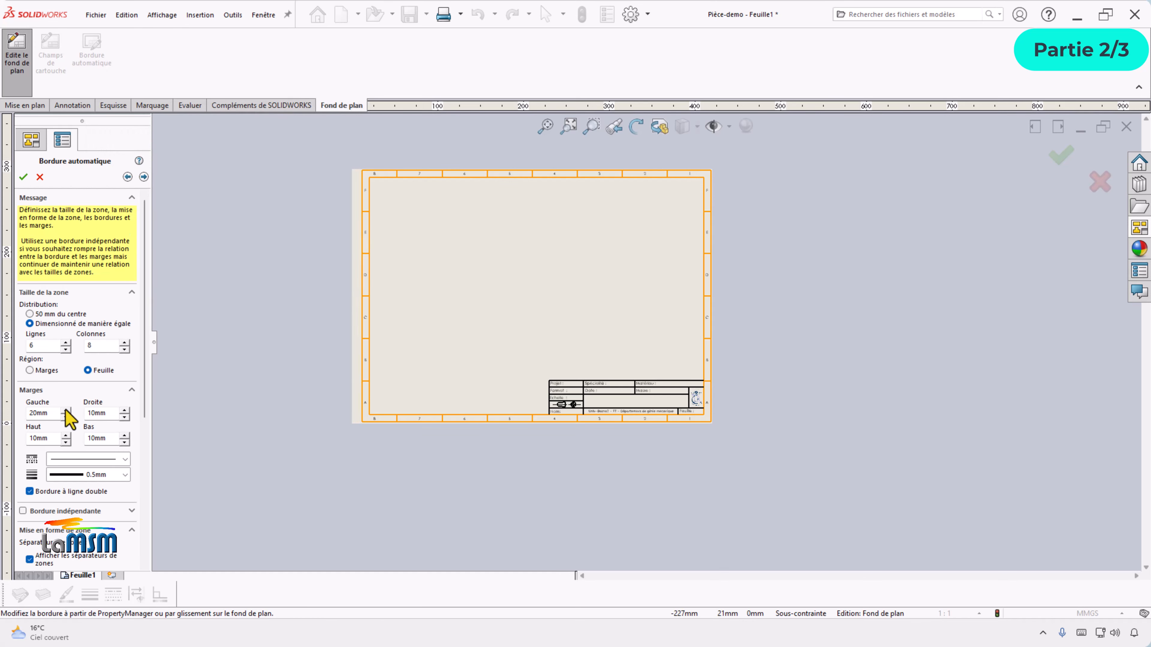
{"action": "left_click", "coordinate": [23, 177]}
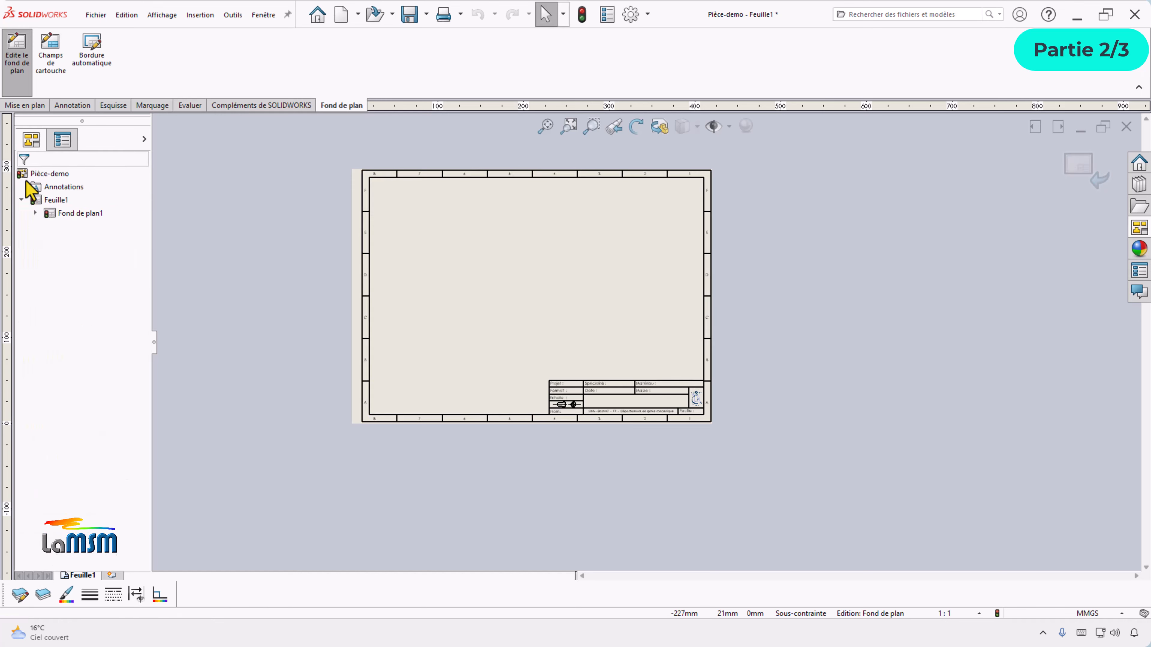
Step: Save the sheet format with the modified border as A3-H+cartouche.slddrt in the FONDS DE PLAN folder
{"action": "left_click", "coordinate": [101, 20]}
{"action": "left_click", "coordinate": [162, 131]}
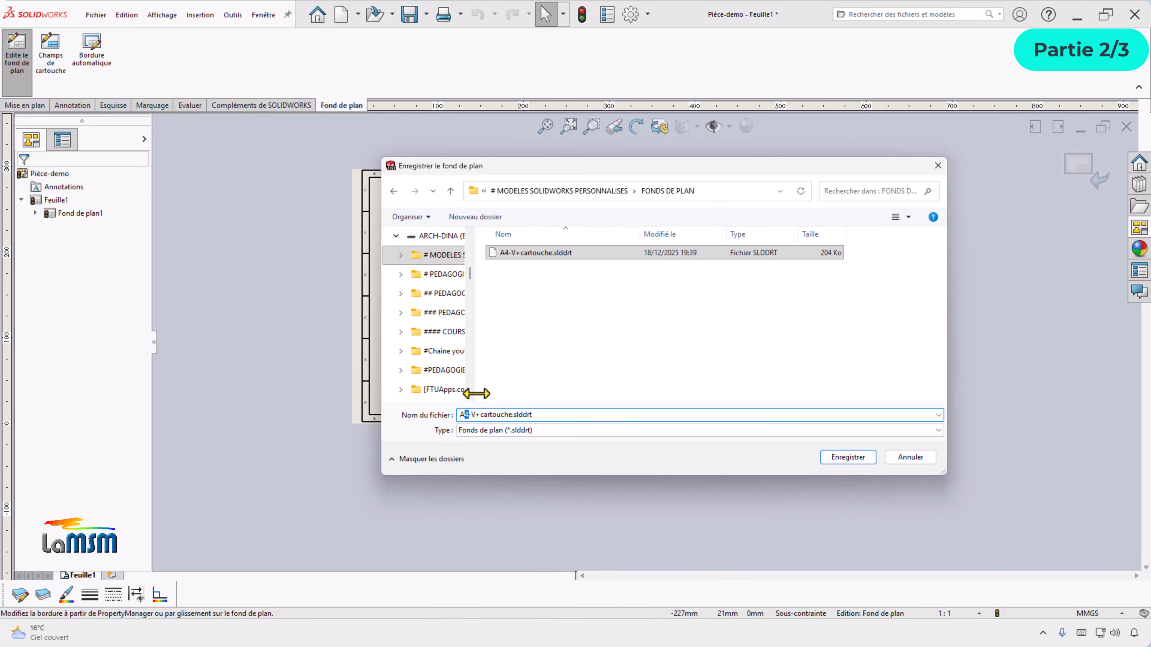
{"action": "type", "text": "3"}
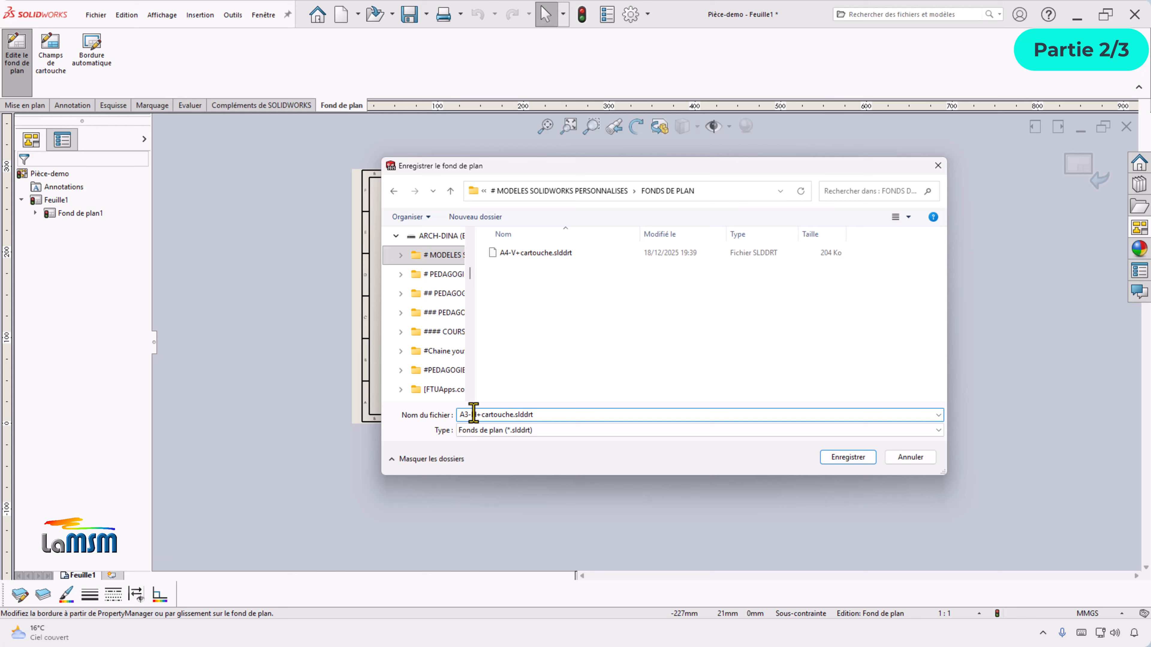
{"action": "left_click", "coordinate": [857, 458]}
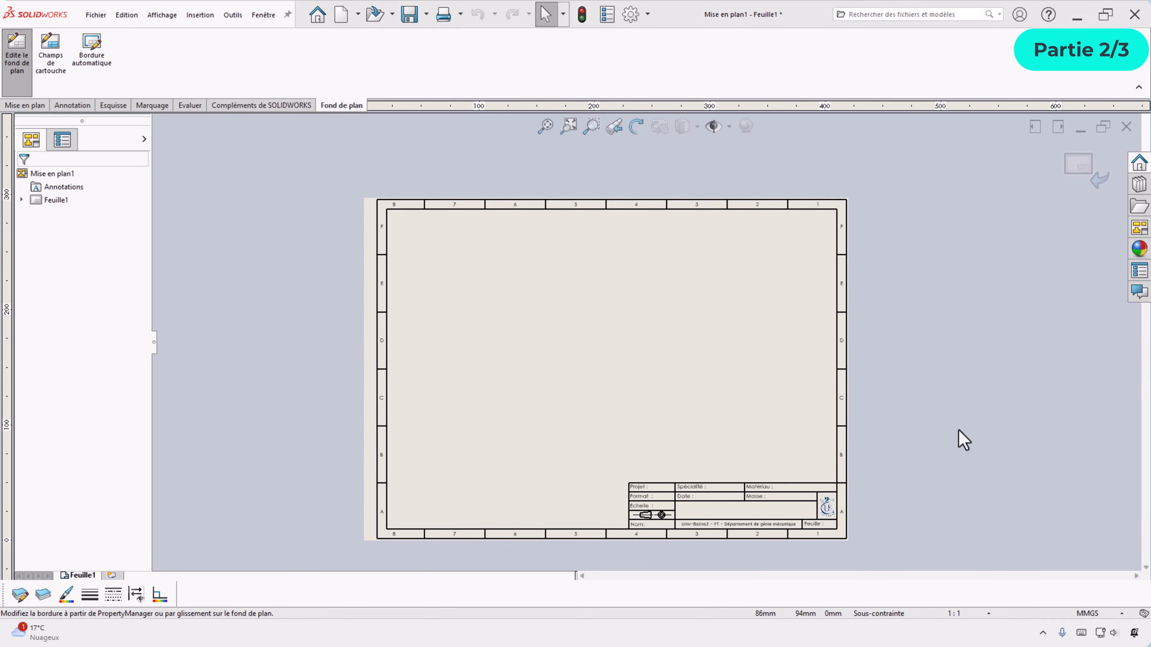
Step: Edit the automatic border again and add a margin mask to it
{"action": "scroll", "coordinate": [816, 521], "scroll_direction": "down", "scroll_amount": 1}
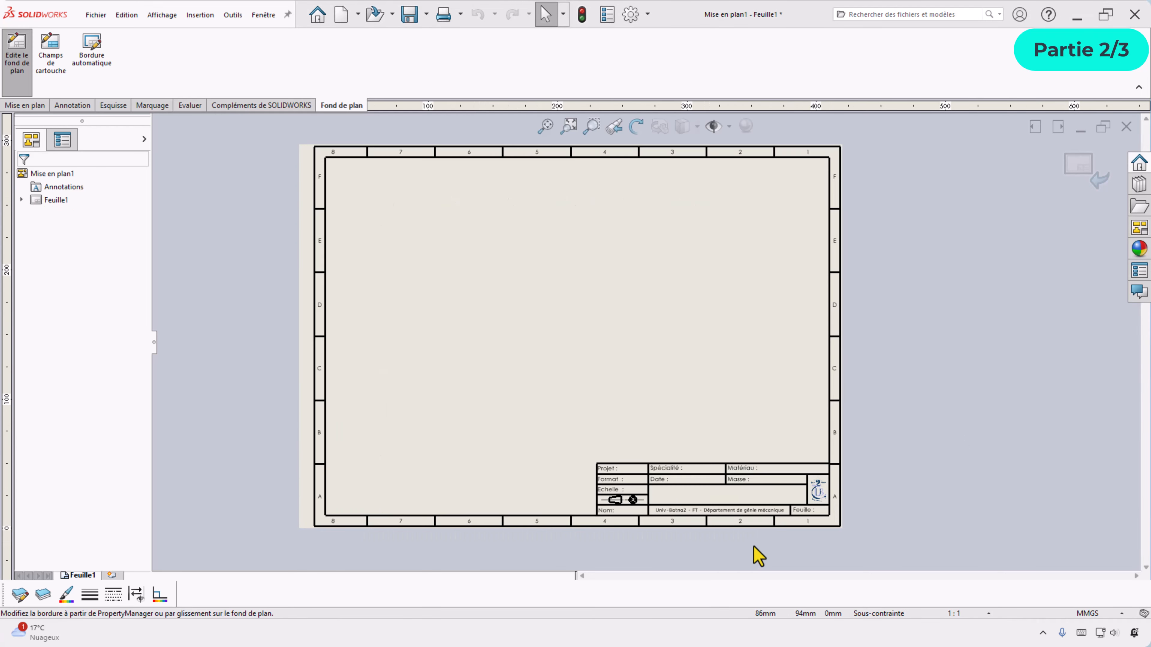
{"action": "scroll", "coordinate": [810, 499], "scroll_direction": "down", "scroll_amount": 1}
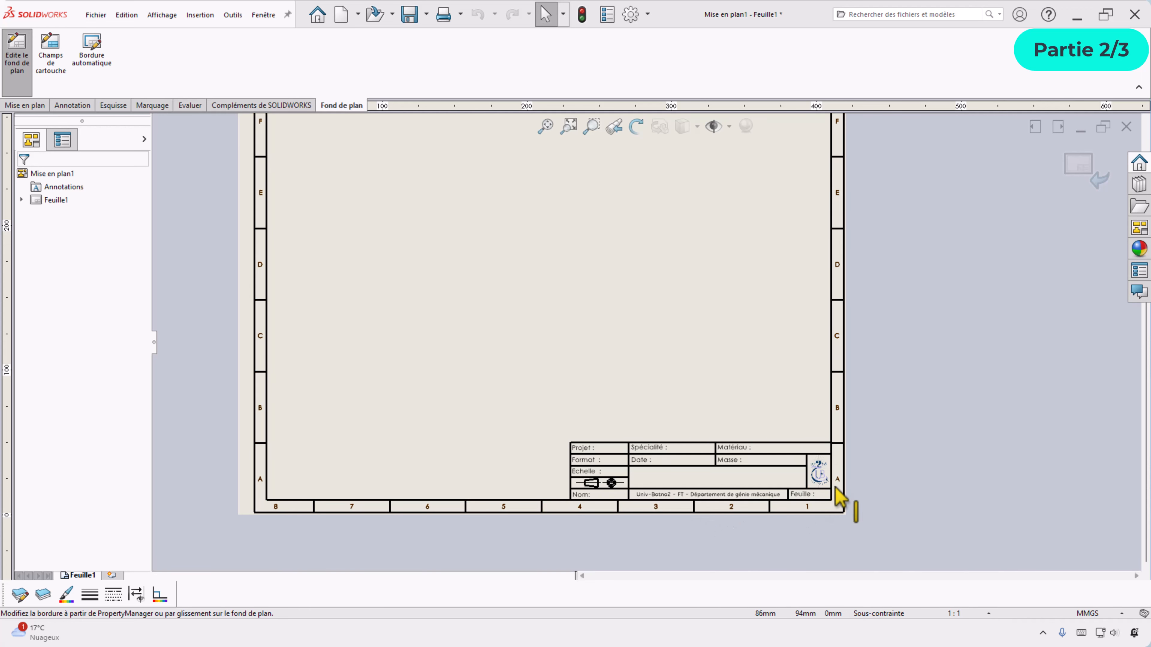
{"action": "left_click", "coordinate": [91, 45]}
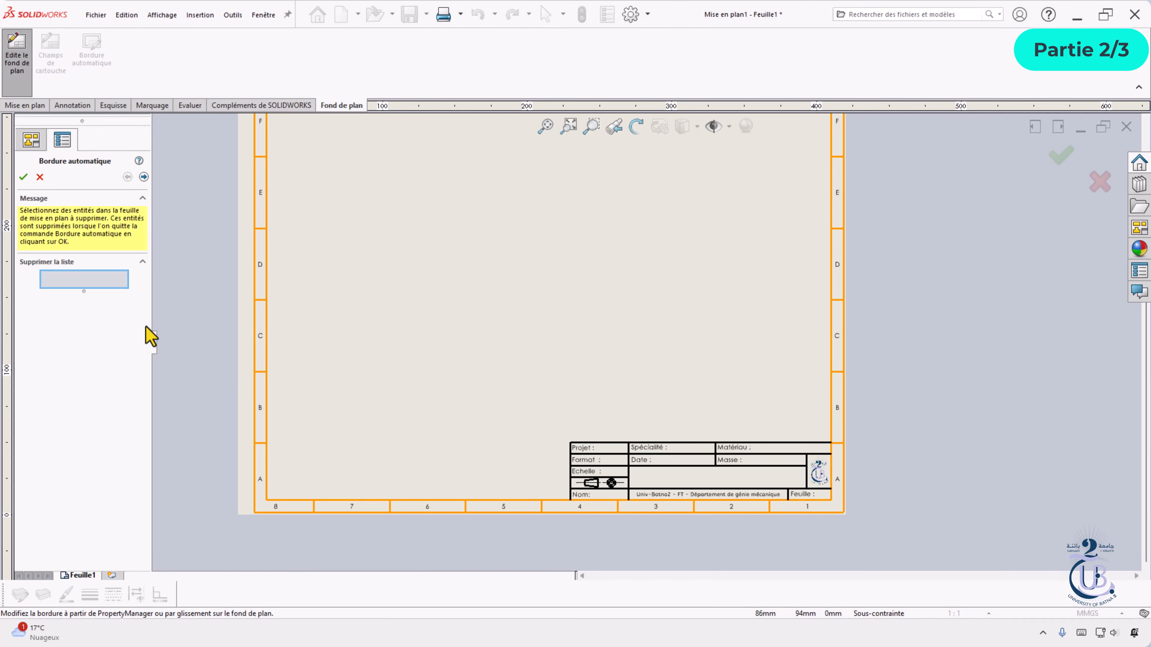
{"action": "left_click", "coordinate": [143, 177]}
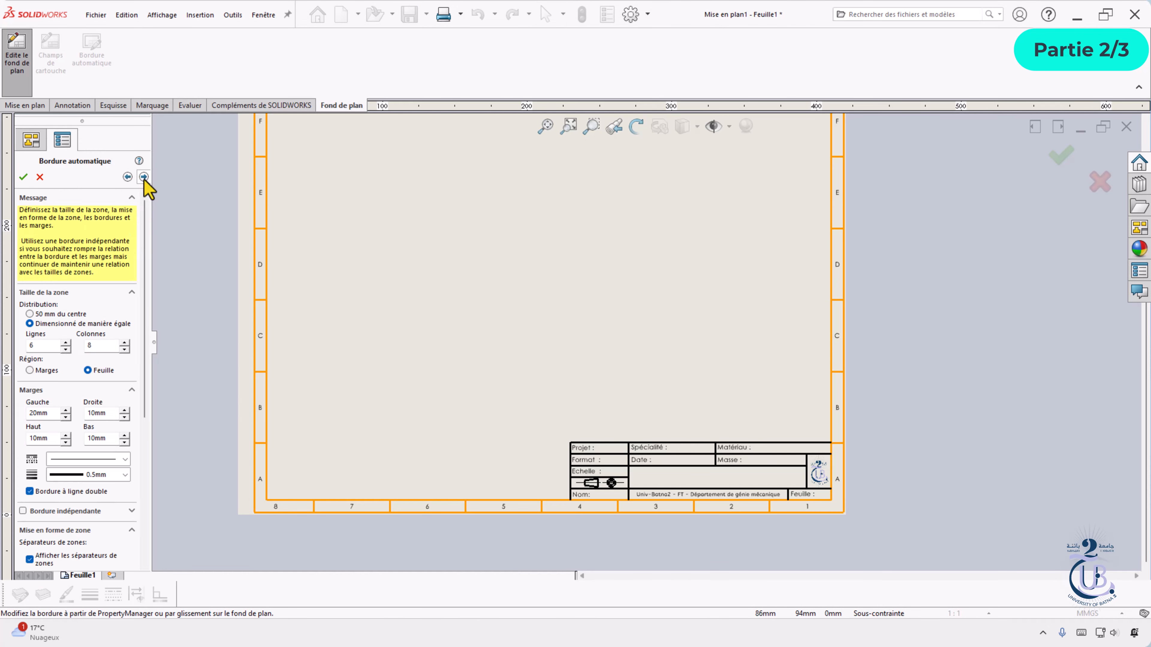
{"action": "left_click", "coordinate": [143, 177]}
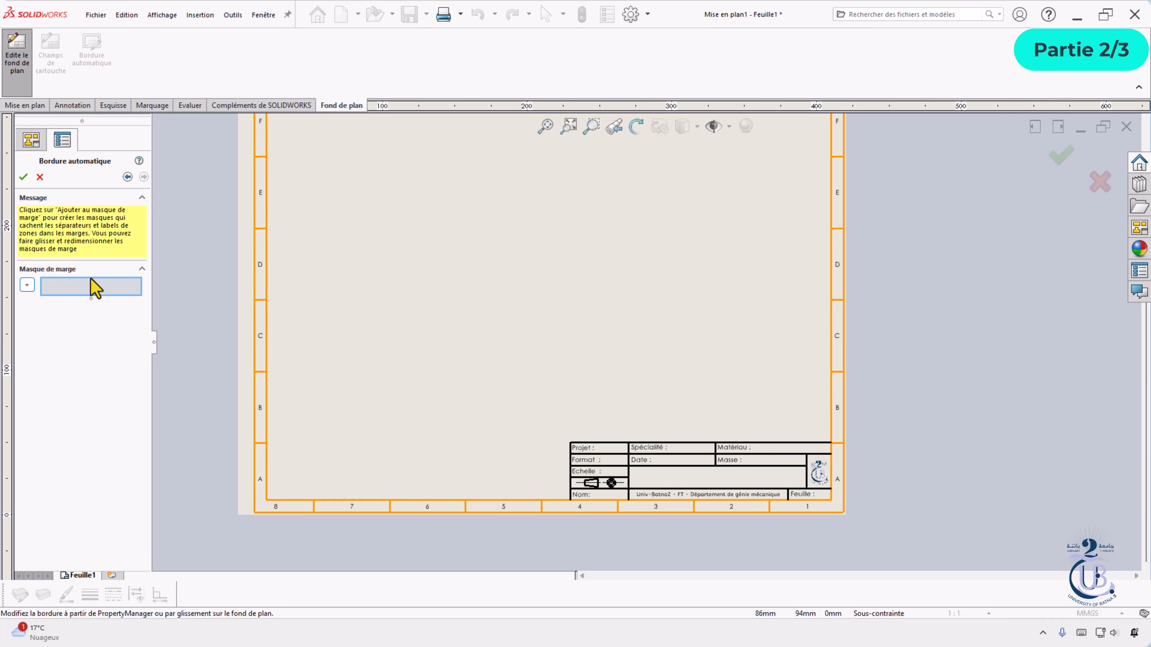
{"action": "left_click", "coordinate": [27, 287]}
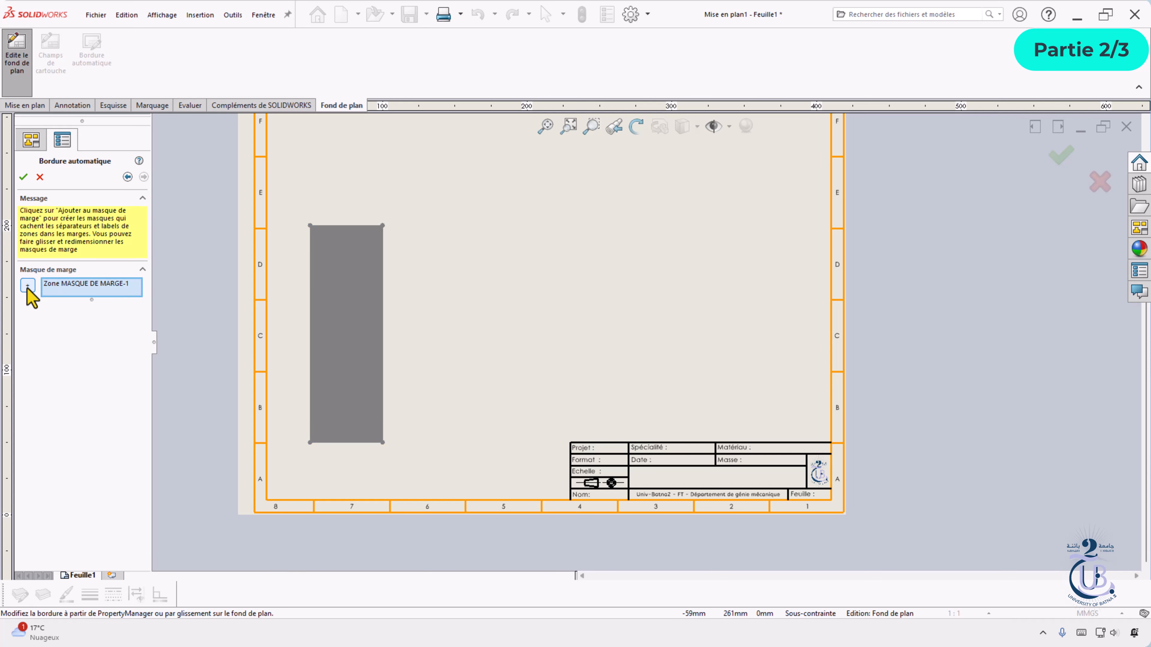
Step: Move and resize the margin mask to cover the title block and adjoining border zones, and accept the border
{"action": "left_click_drag", "start_coordinate": [359, 338], "coordinate": [843, 441]}
{"action": "left_click_drag", "start_coordinate": [793, 330], "coordinate": [558, 429]}
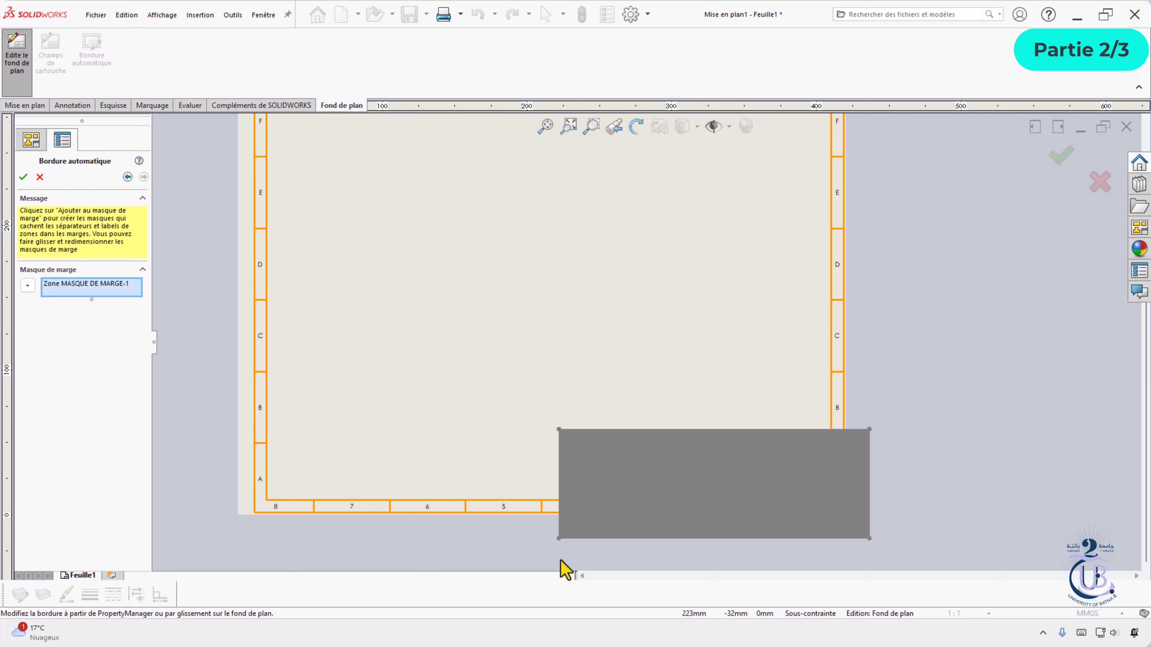
{"action": "left_click_drag", "start_coordinate": [558, 539], "coordinate": [557, 520]}
{"action": "left_click_drag", "start_coordinate": [869, 429], "coordinate": [855, 428]}
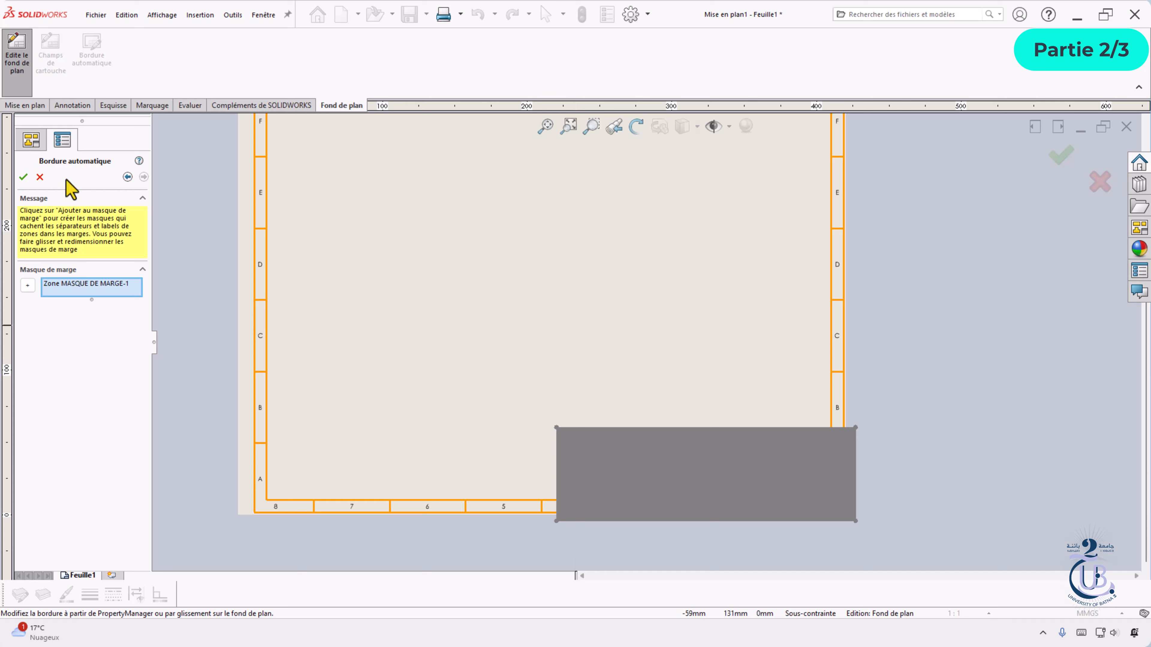
{"action": "left_click", "coordinate": [23, 177]}
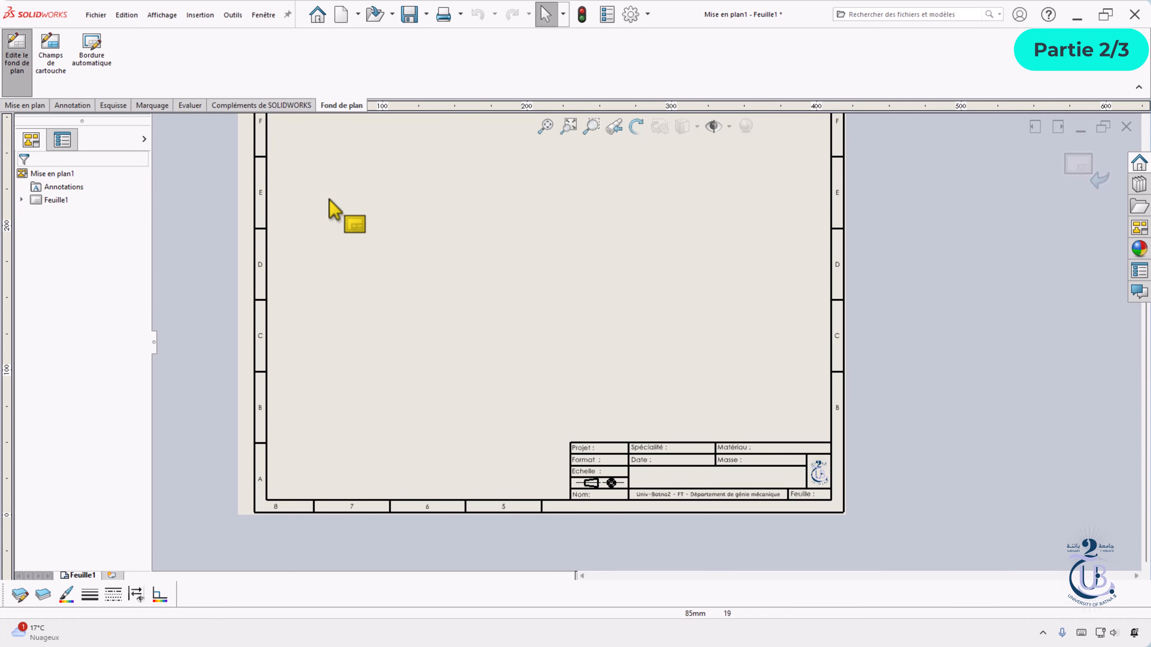
Step: Start defining the title block fields and shrink the editable area's upper-left corner to fit around the title block
{"action": "left_click", "coordinate": [50, 63]}
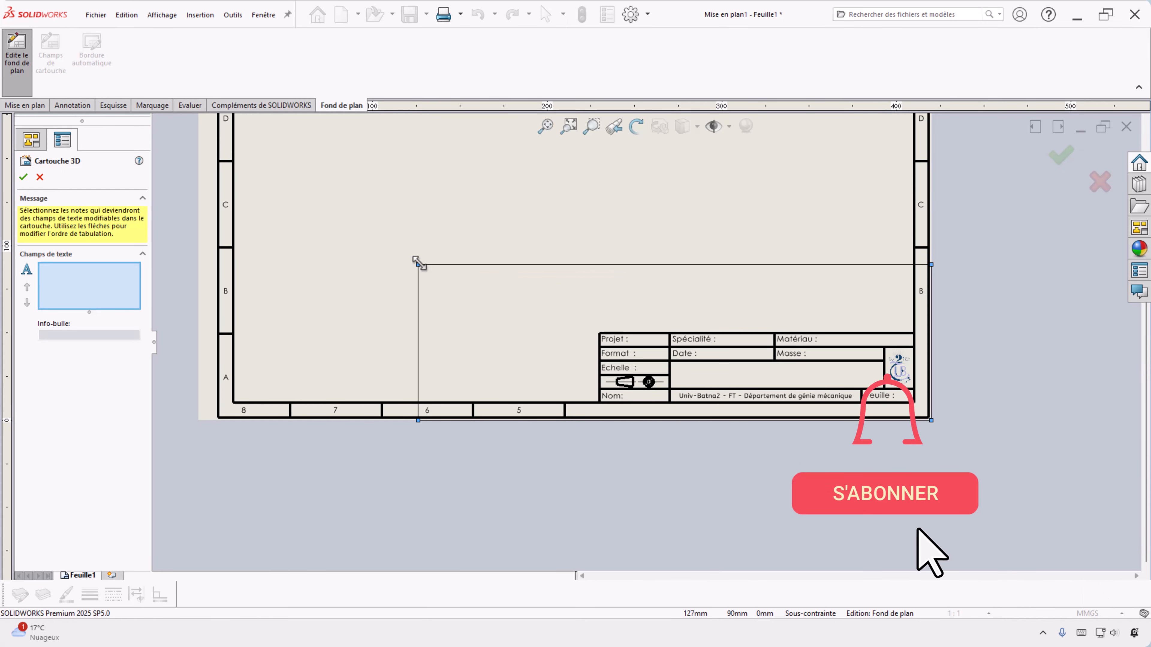
{"action": "left_click_drag", "start_coordinate": [416, 261], "coordinate": [583, 289]}
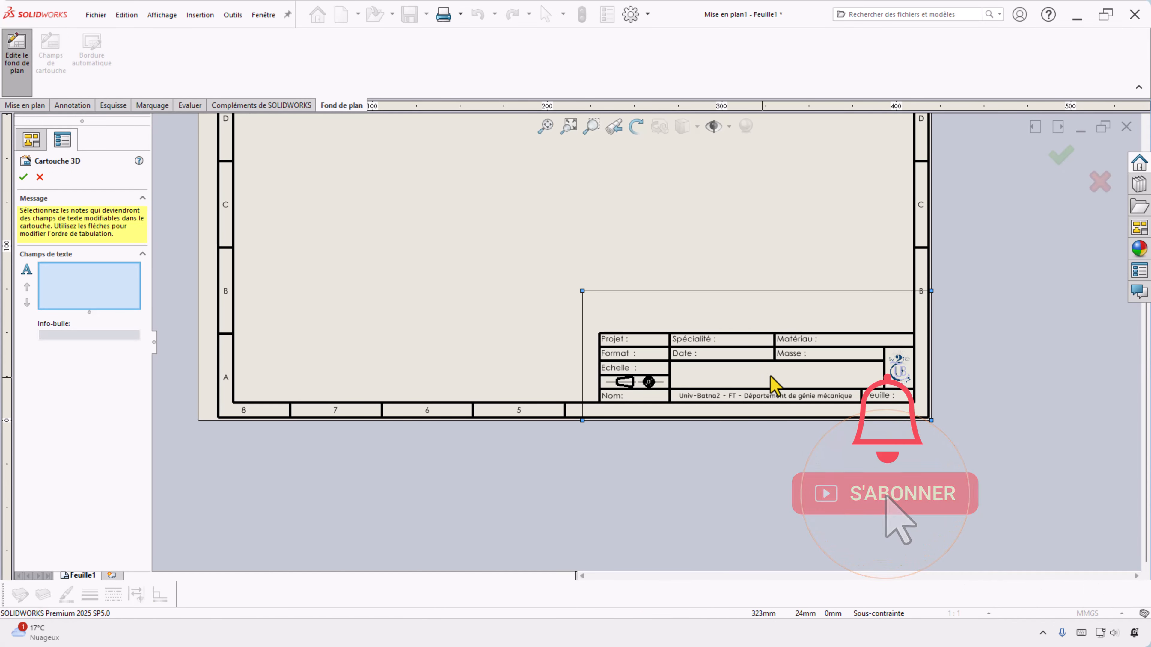